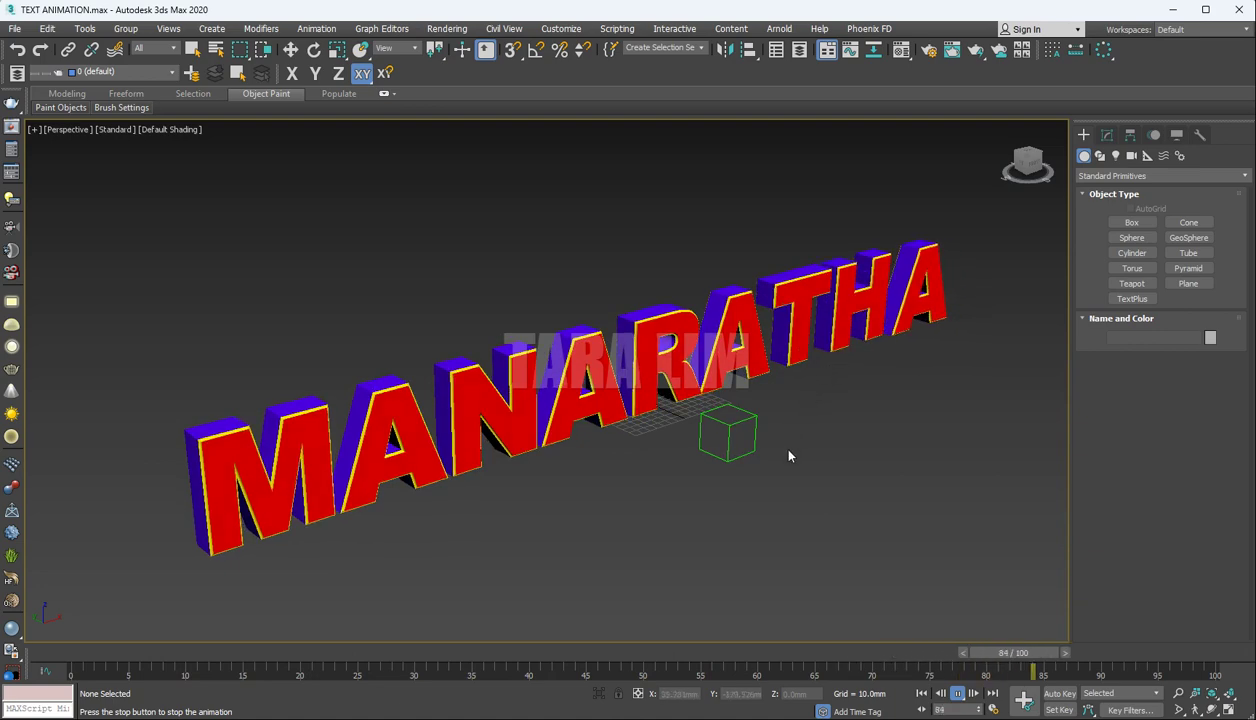
Stop the playback of the finished text animation and scrub it to frame 63.
click(958, 700)
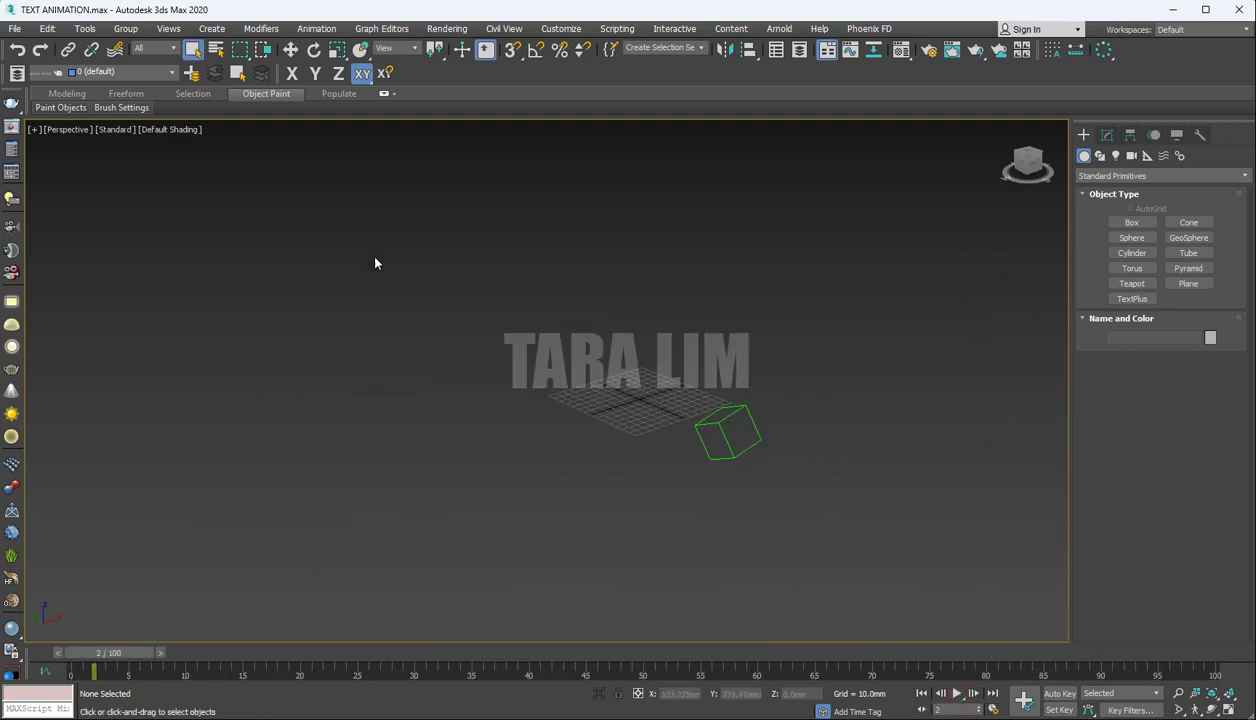
drag(687, 668, 840, 674)
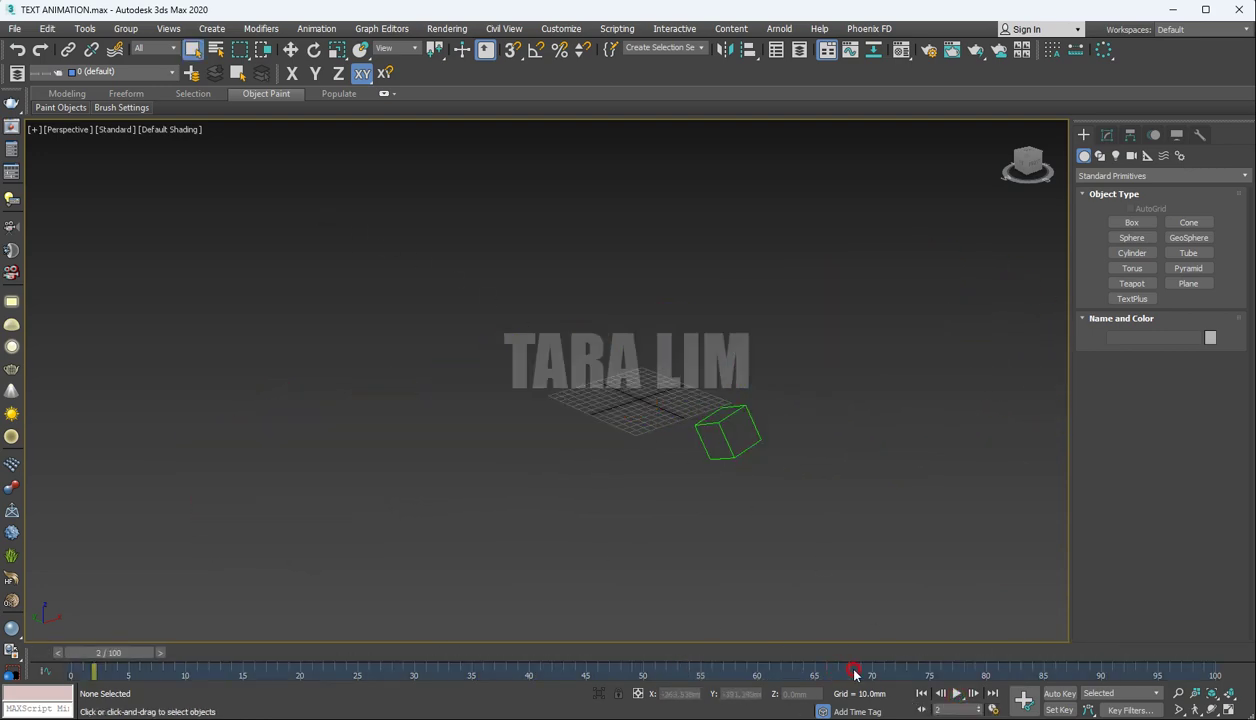
drag(130, 656, 785, 653)
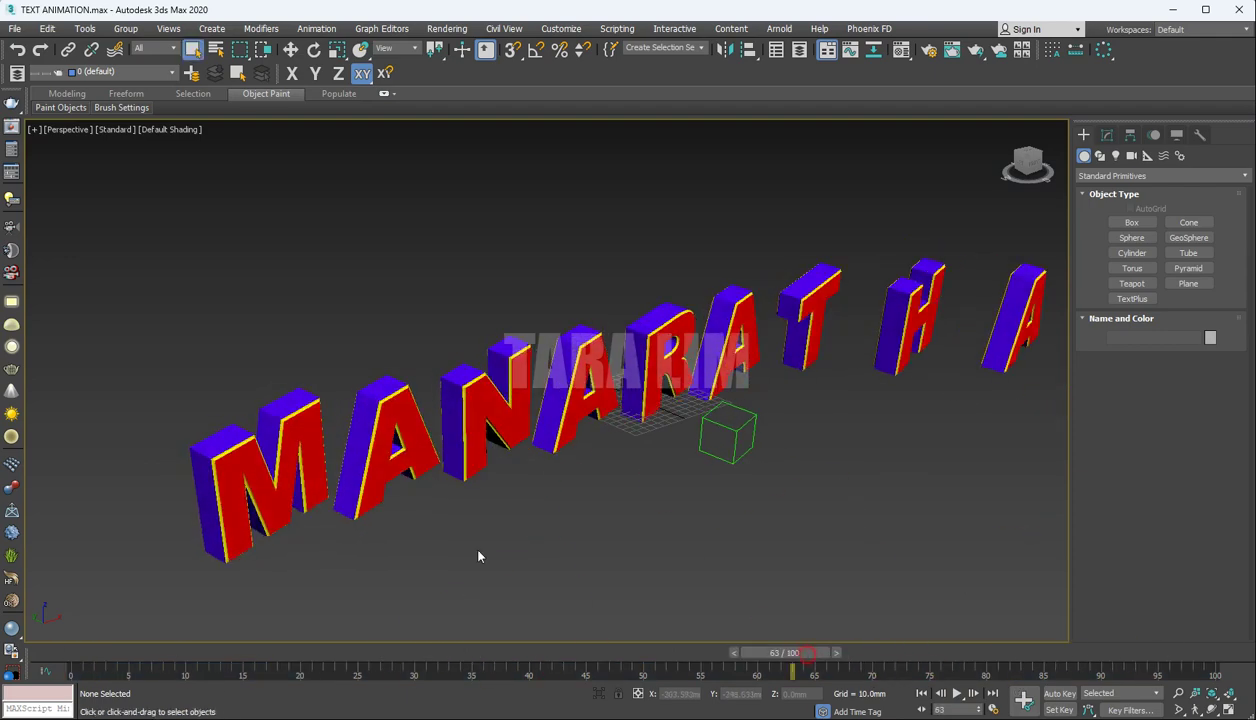
Open the recent scene TEXT&BEVEL&COLOR.max.
click(15, 28)
mouse_move(28, 56)
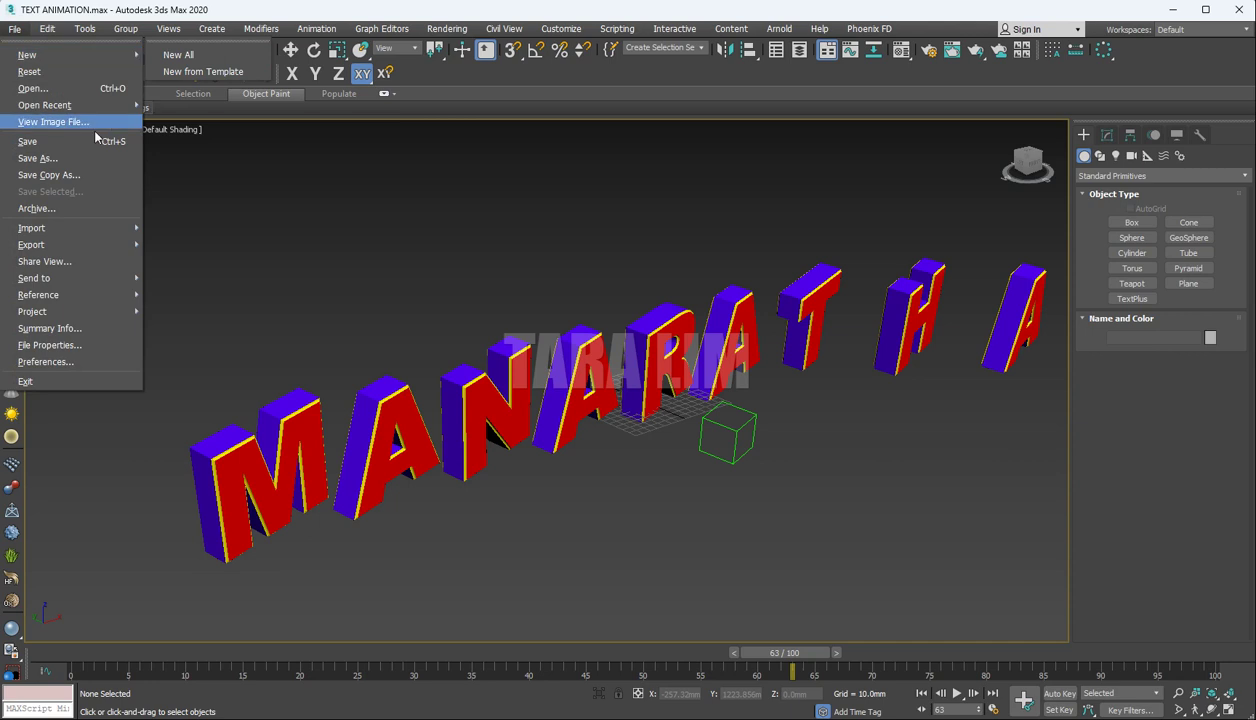
mouse_move(65, 107)
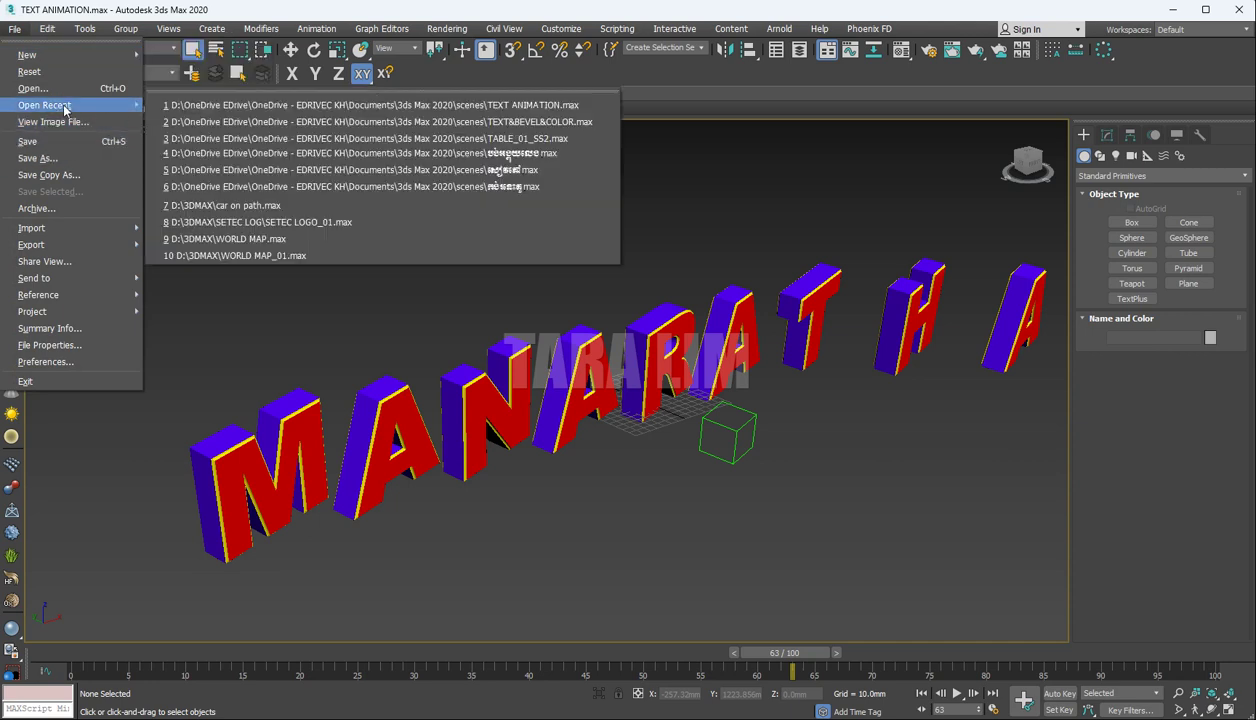
click(488, 122)
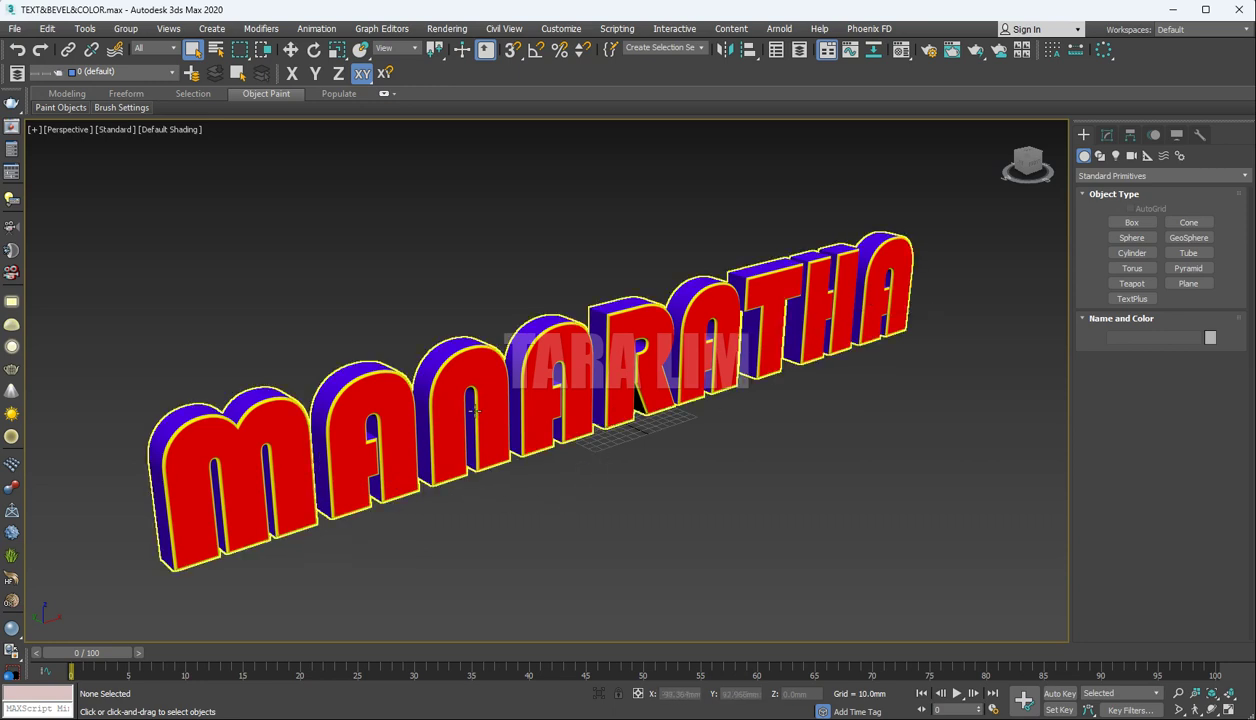
middle_drag(544, 405, 566, 395)
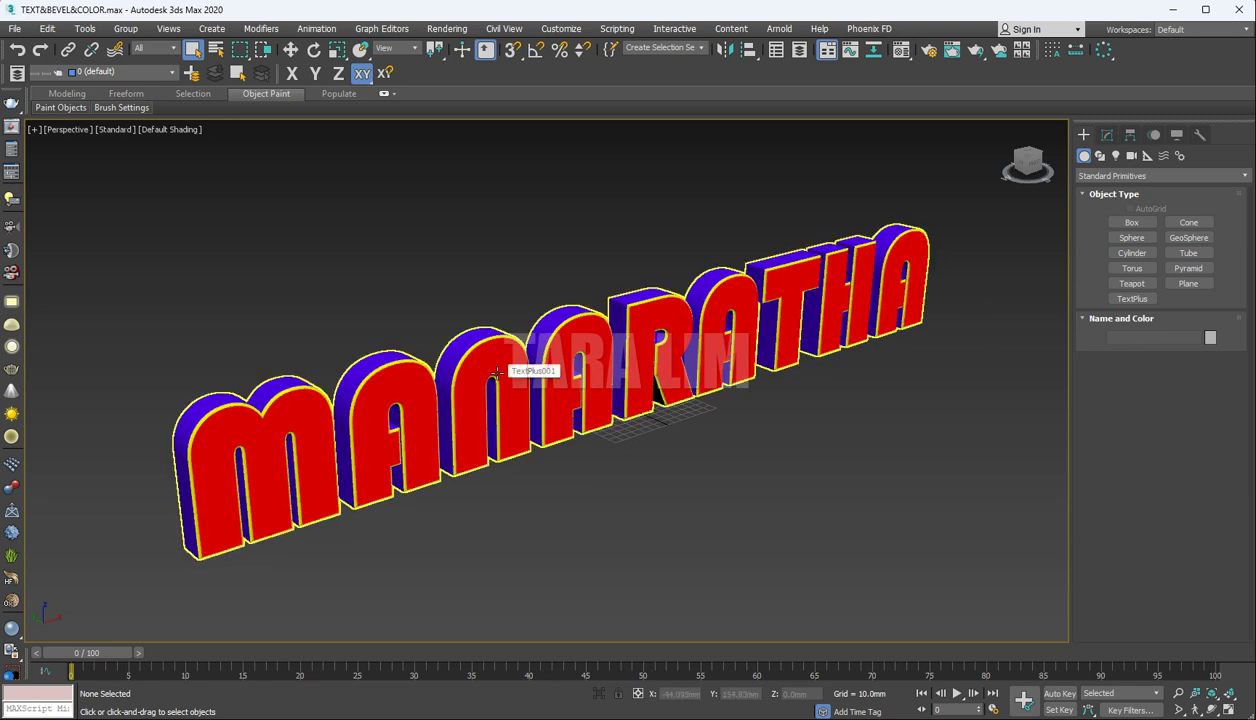
Select the whole beveled 3D text object and convert it to an Editable Poly.
right_click(645, 357)
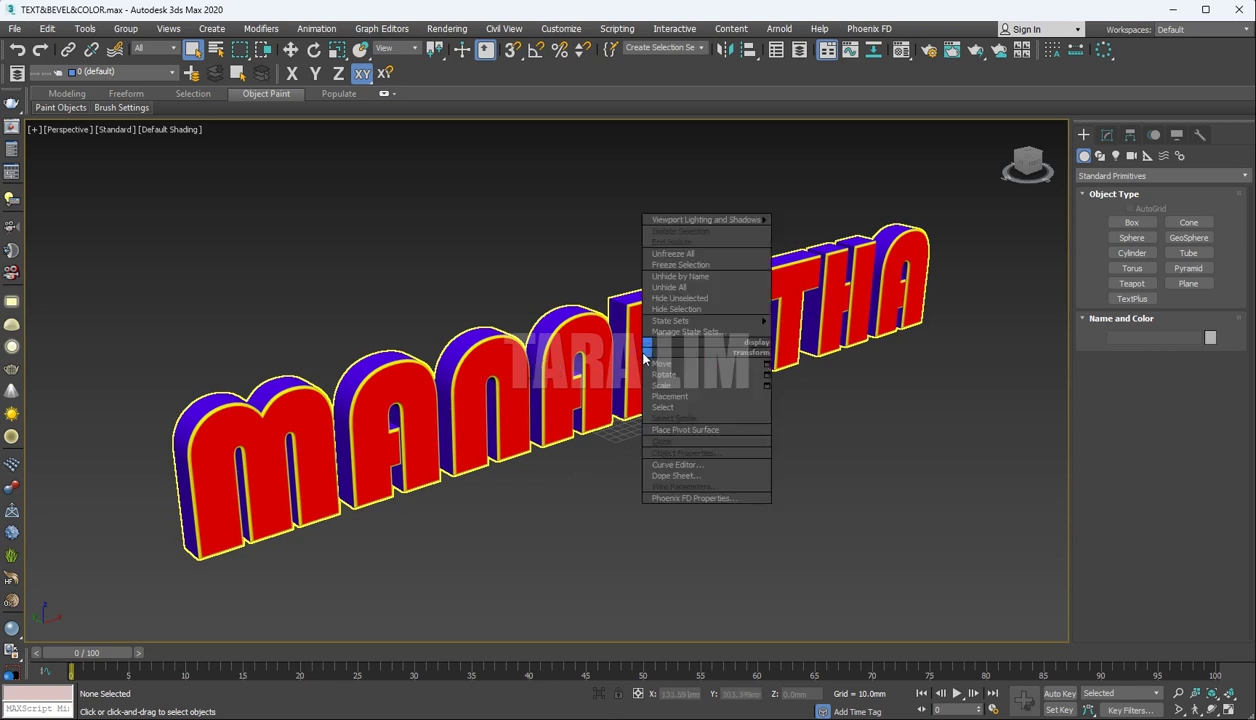
click(510, 226)
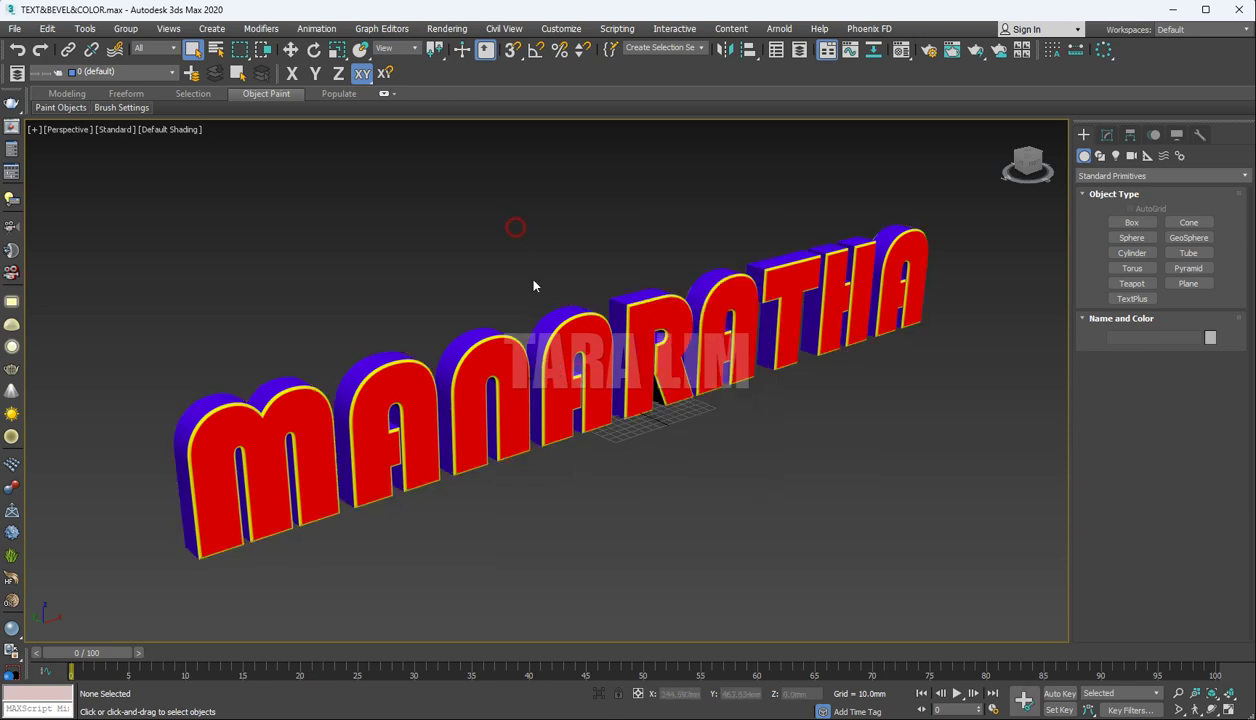
click(577, 368)
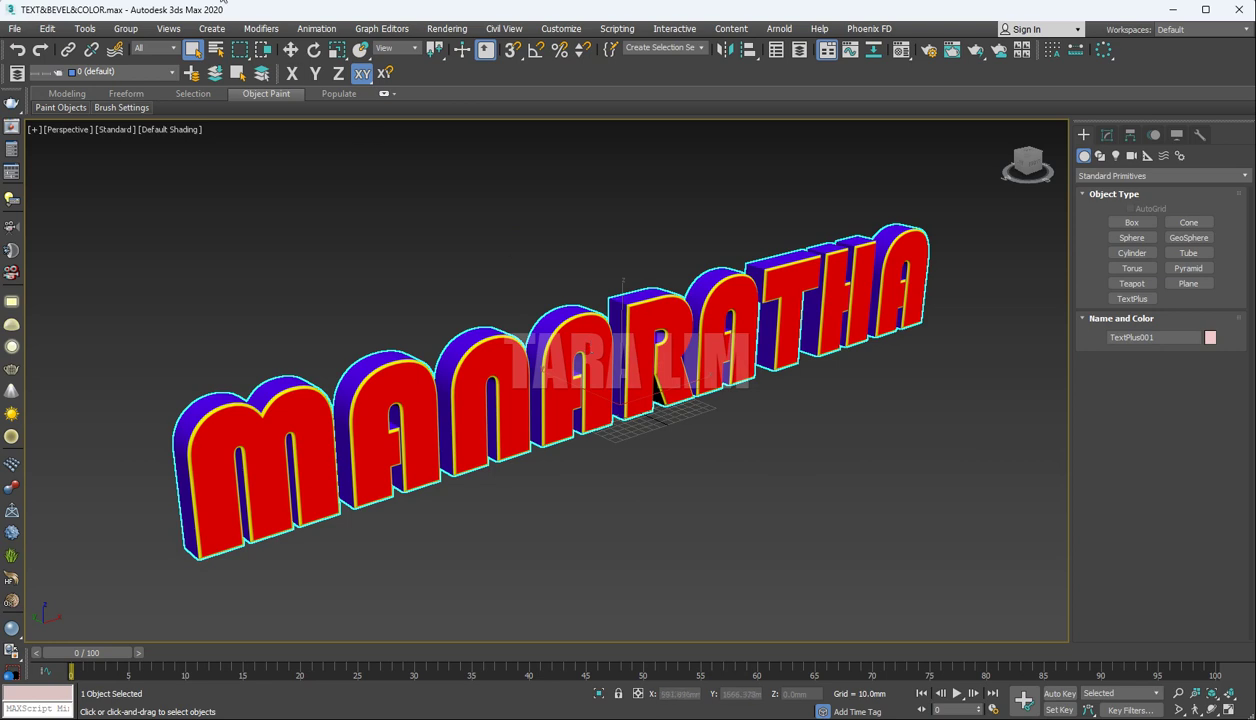
click(290, 49)
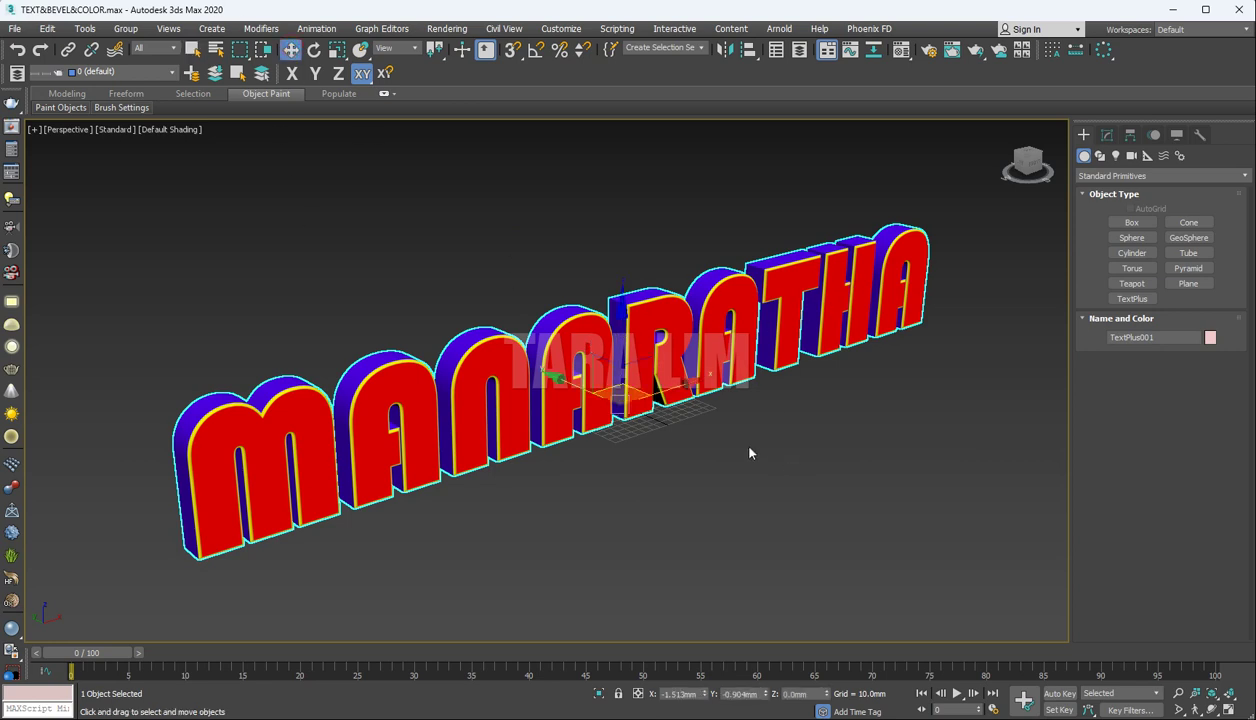
right_click(677, 352)
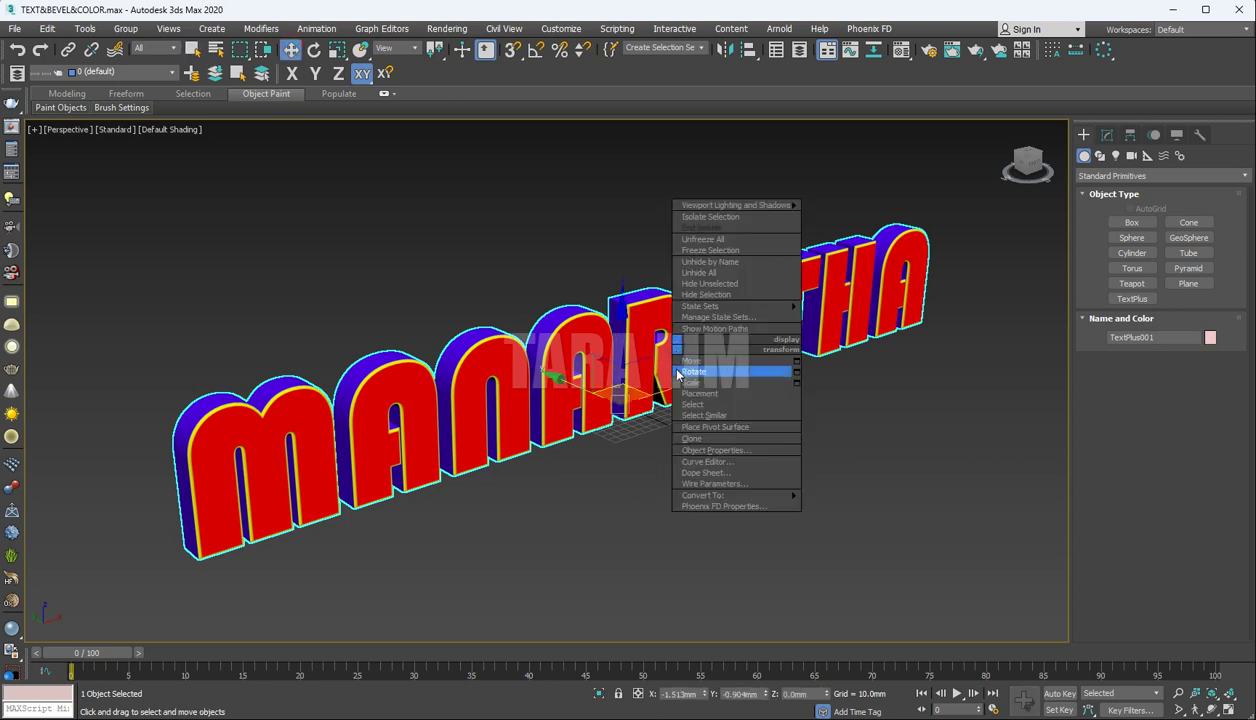
mouse_move(705, 498)
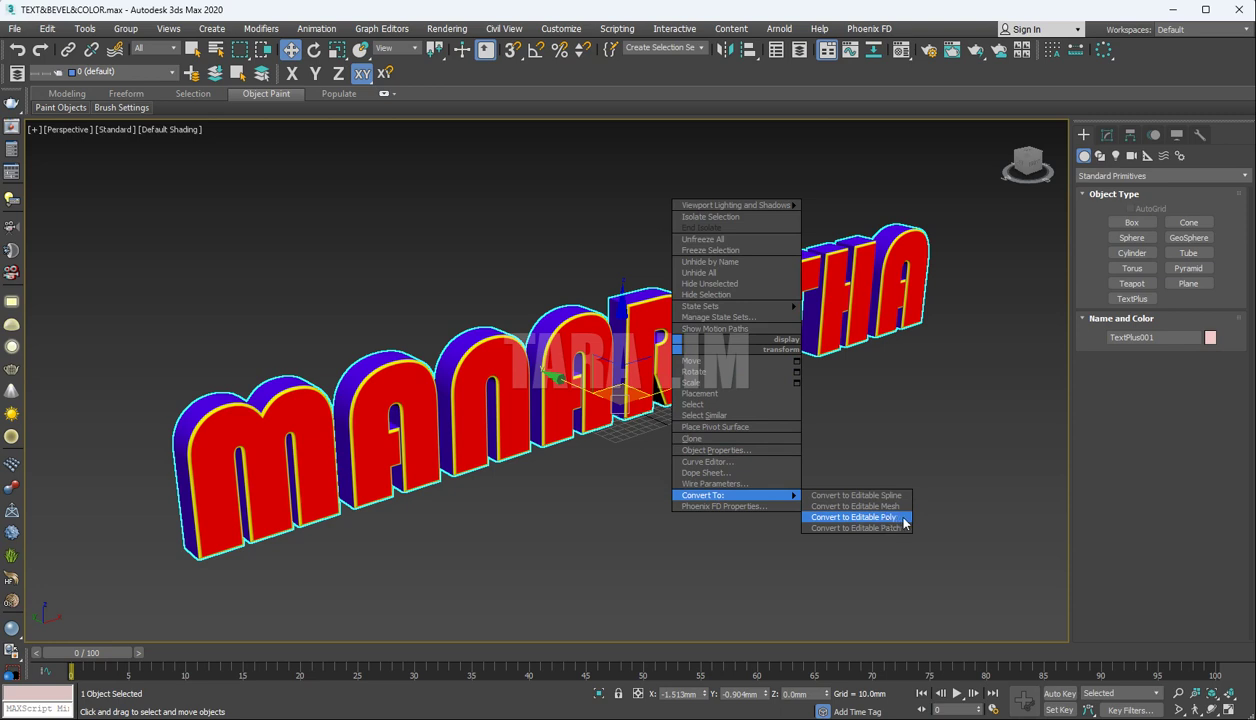
click(863, 413)
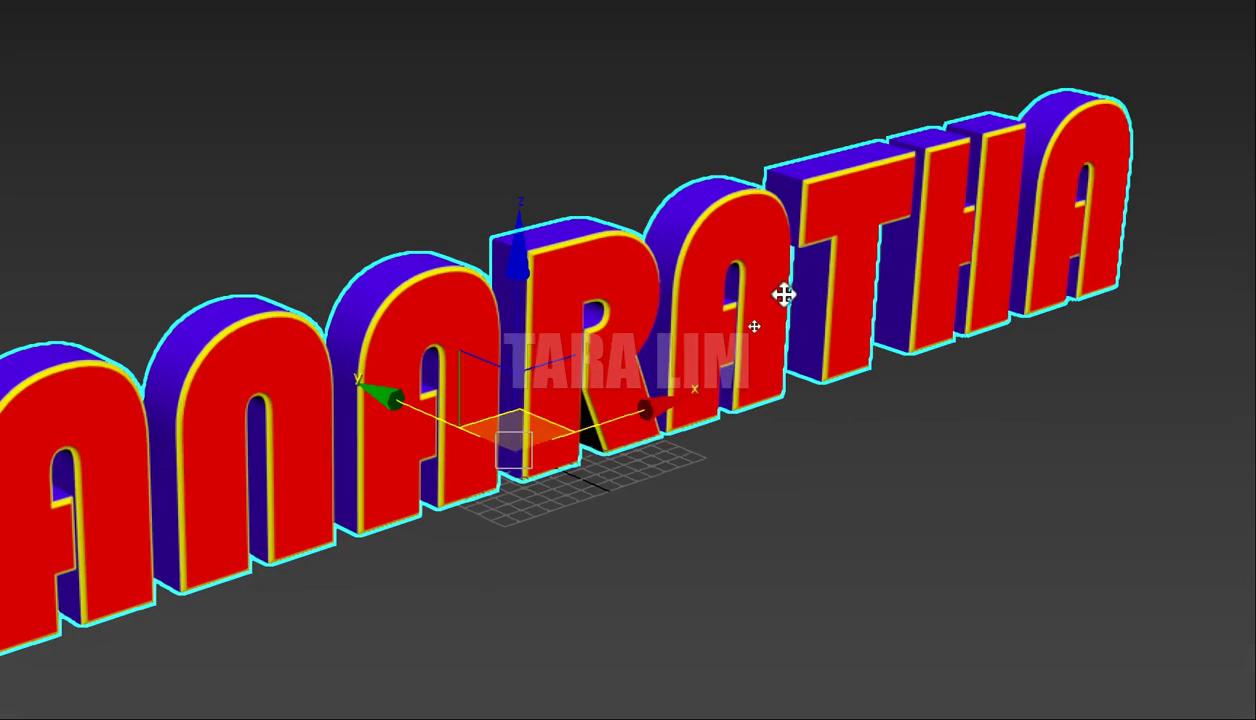
right_click(697, 333)
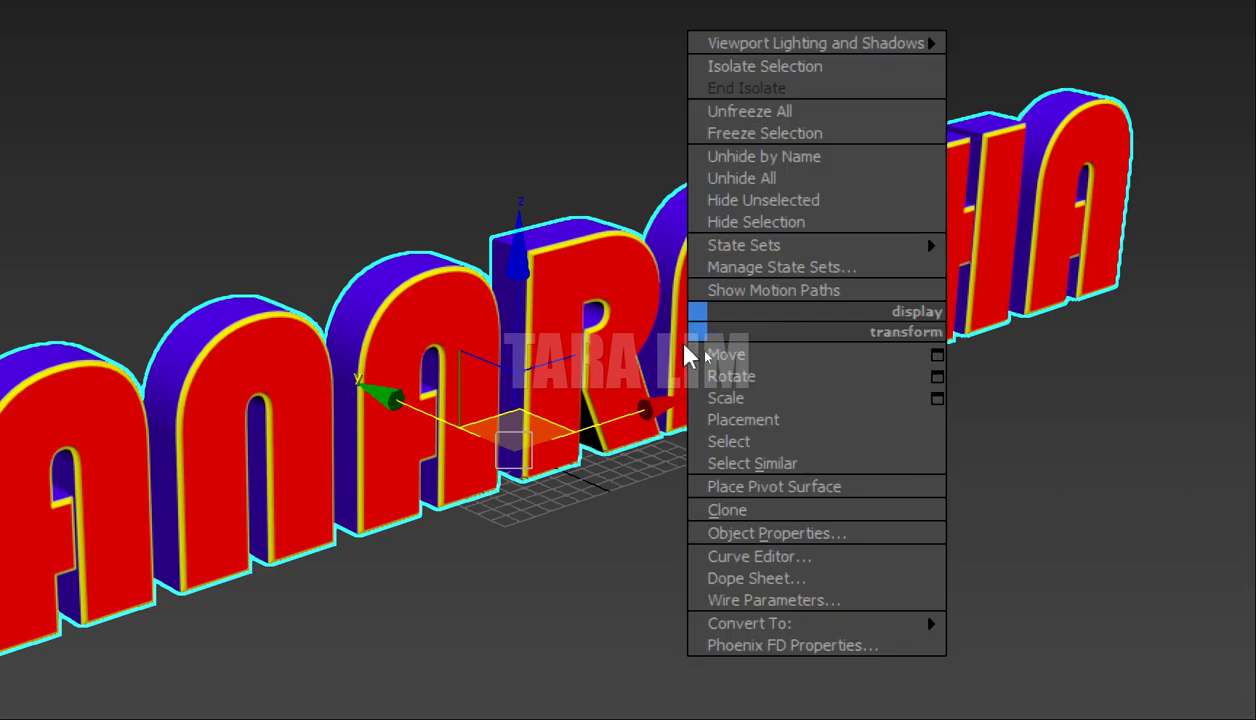
mouse_move(760, 624)
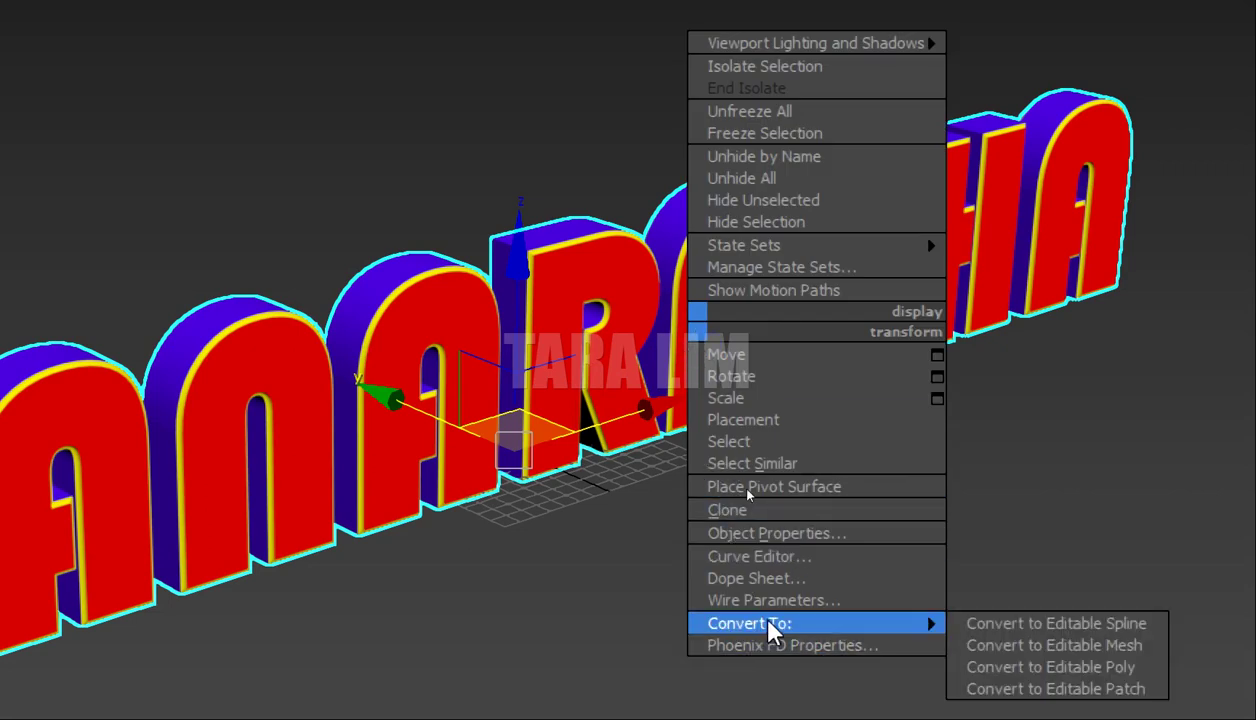
click(1084, 672)
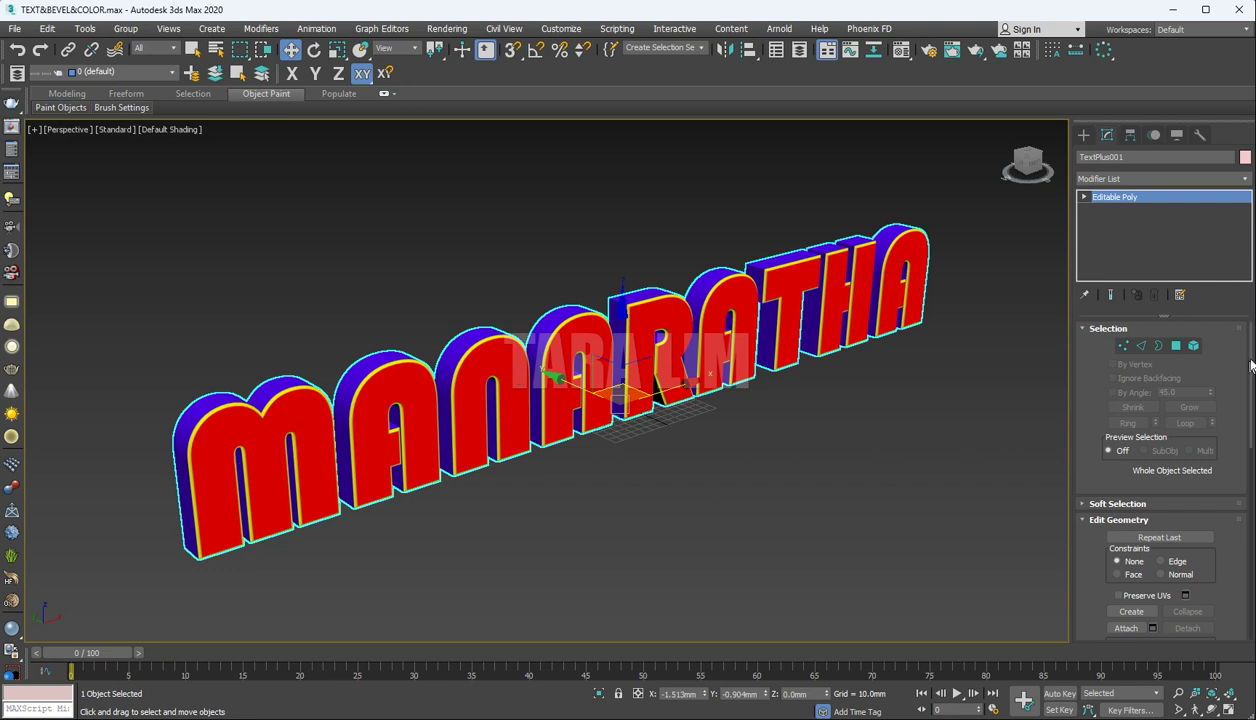
At Element level, detach the letter M from the text as a separate object with the default name.
click(1194, 347)
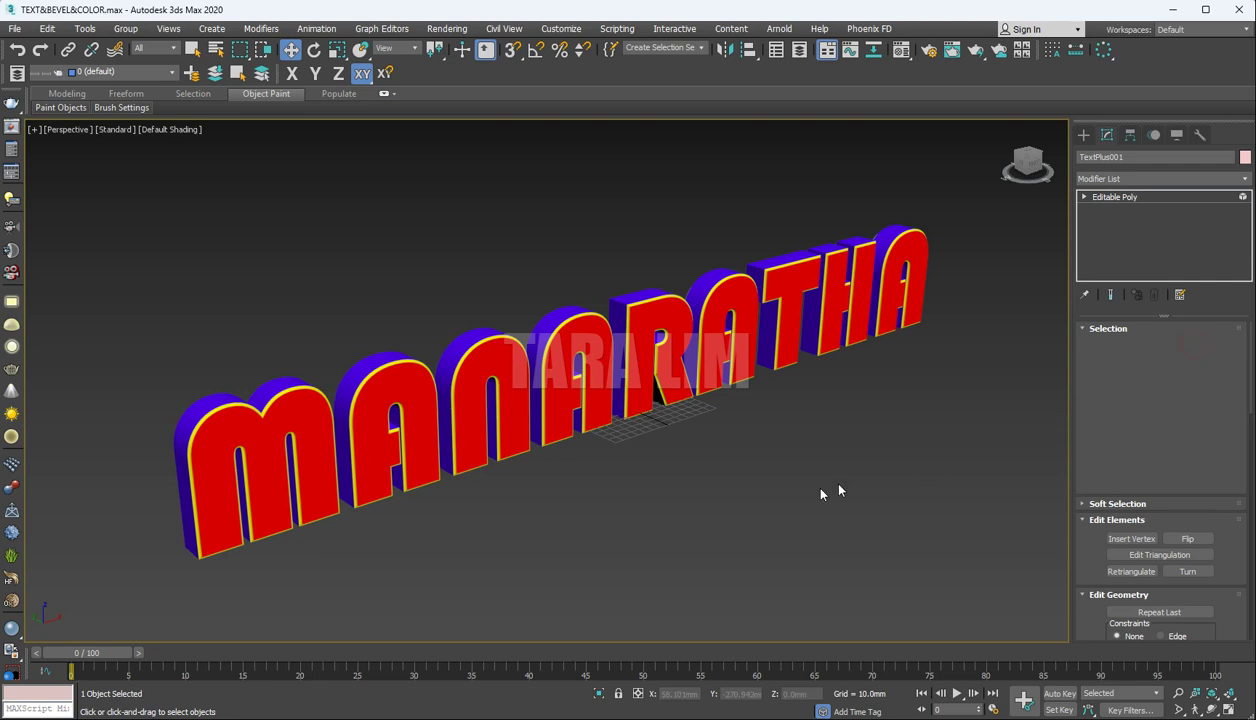
click(298, 414)
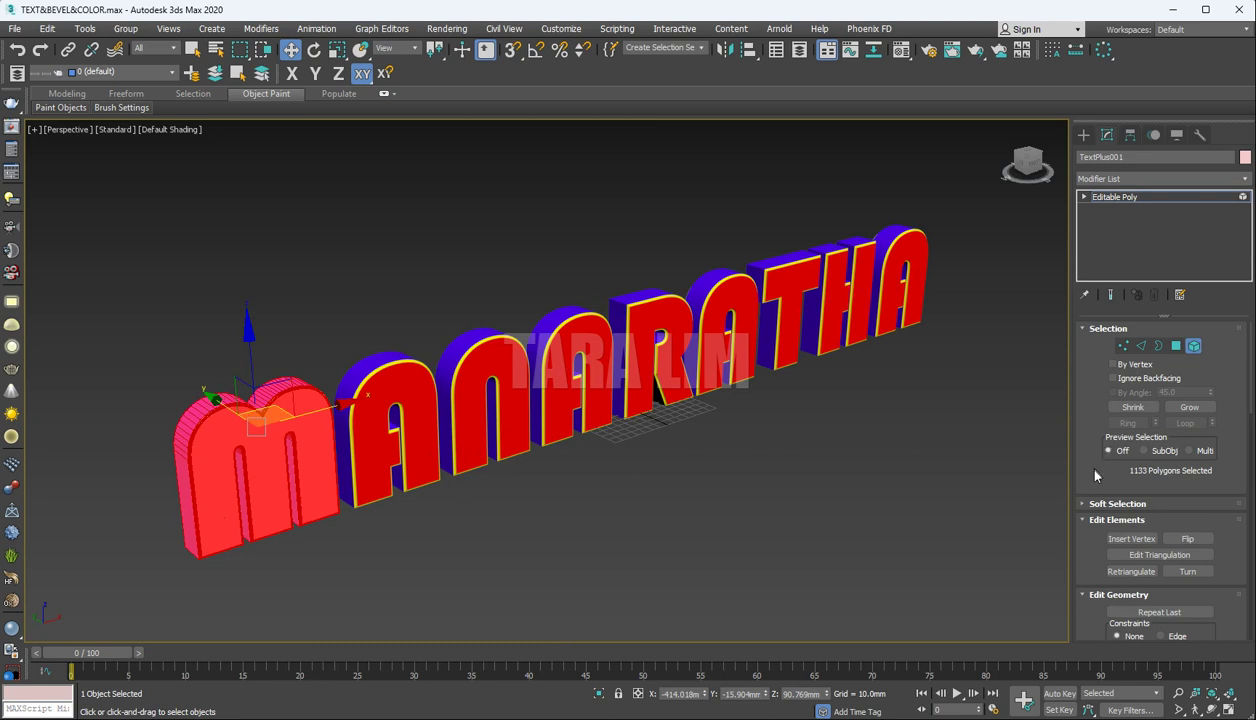
scroll(1091, 482, down, 3)
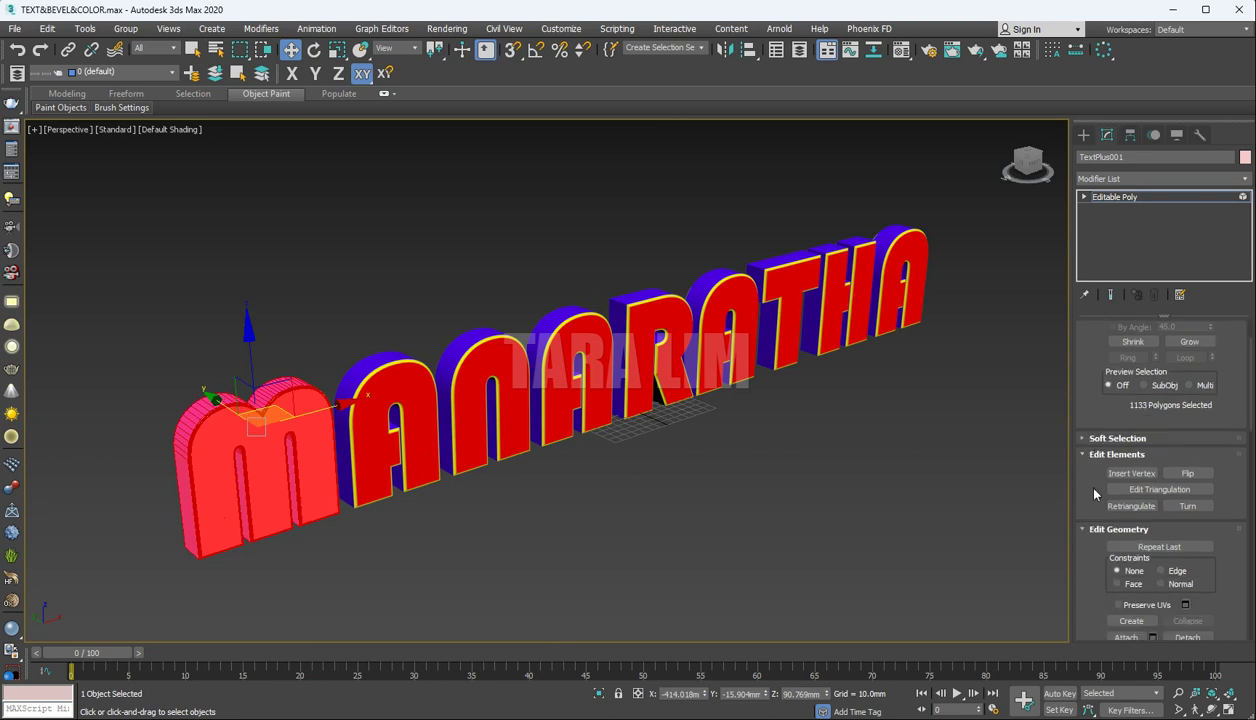
scroll(1090, 487, down, 8)
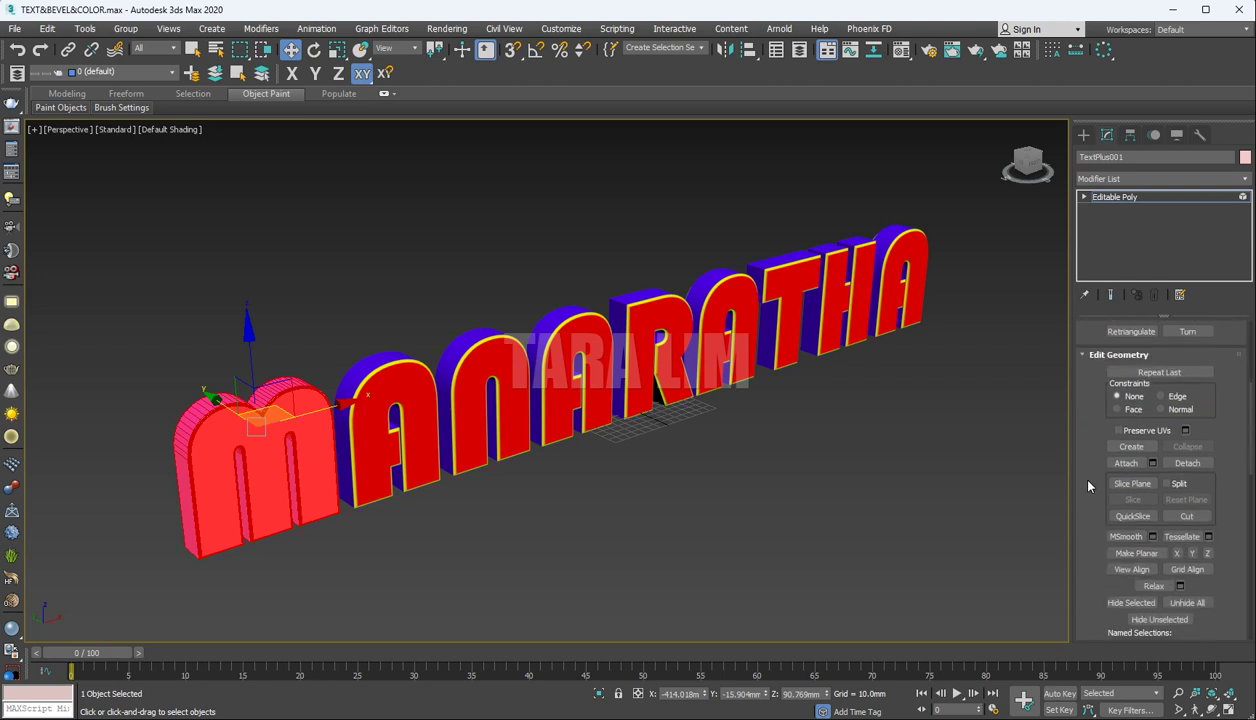
scroll(1088, 486, down, 2)
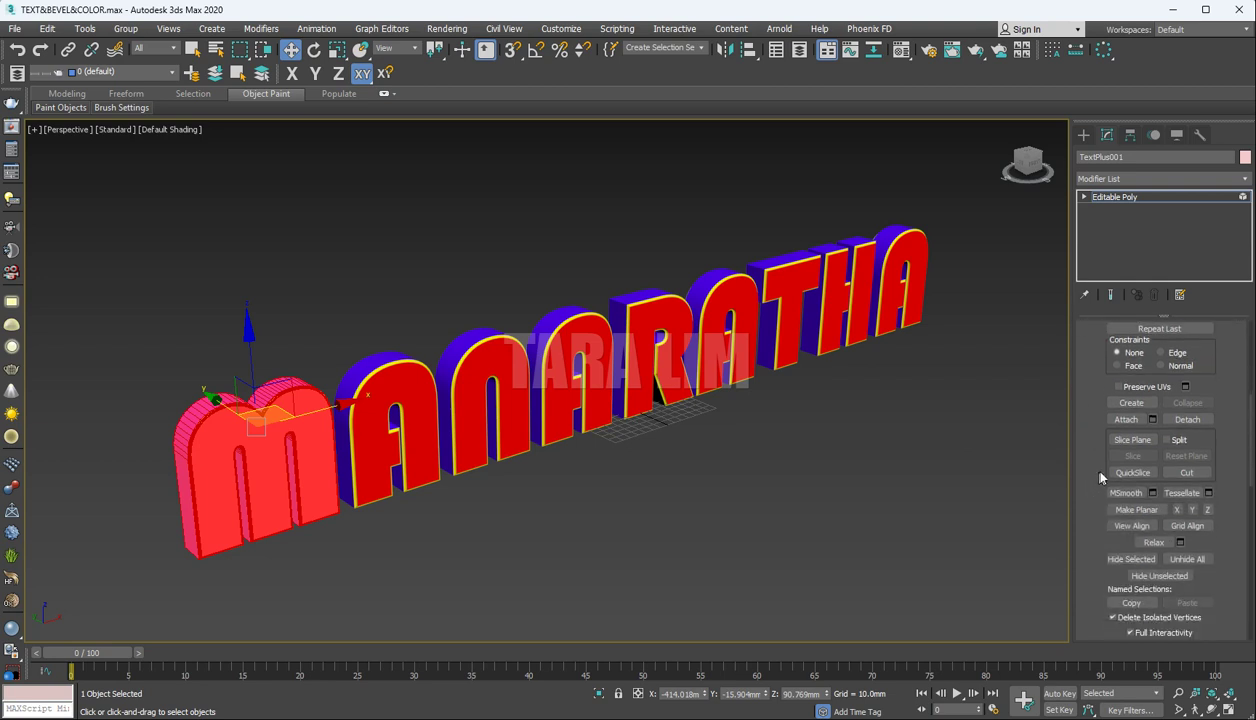
click(1187, 420)
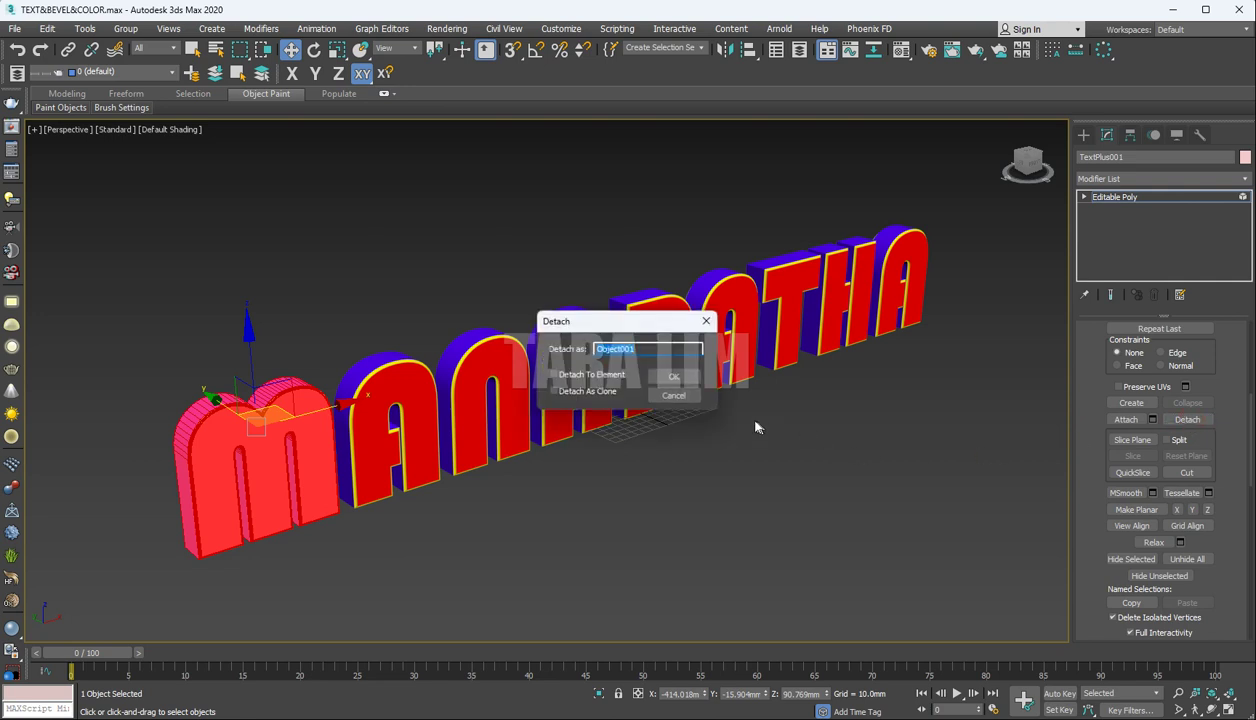
click(675, 378)
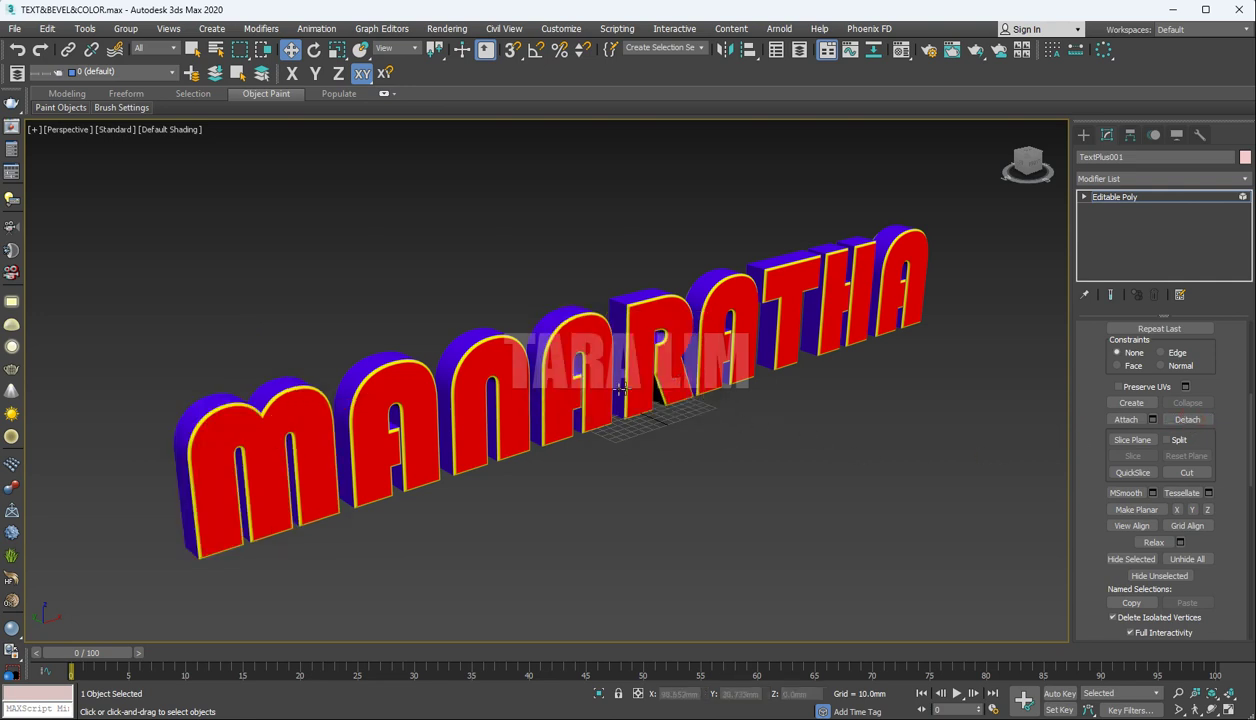
Detach the first letter A and the letter N as two separate objects, keeping the default names.
click(396, 390)
click(1176, 424)
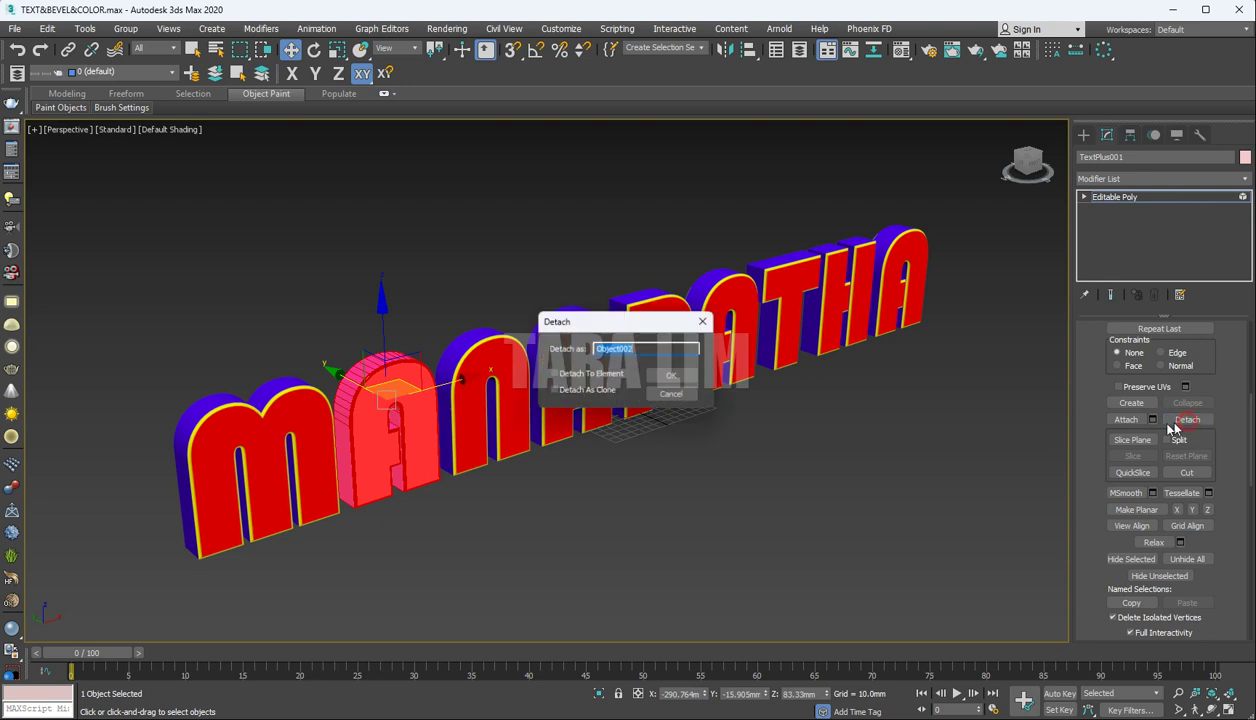
click(668, 377)
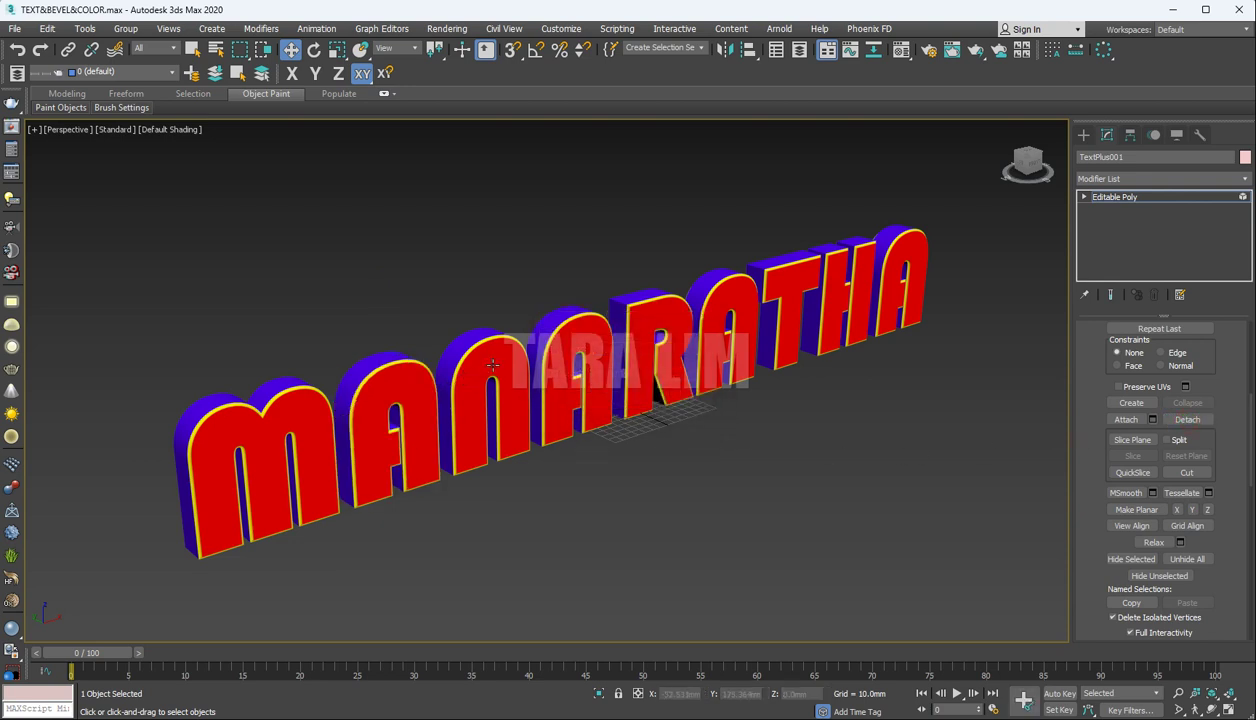
click(492, 366)
click(1186, 420)
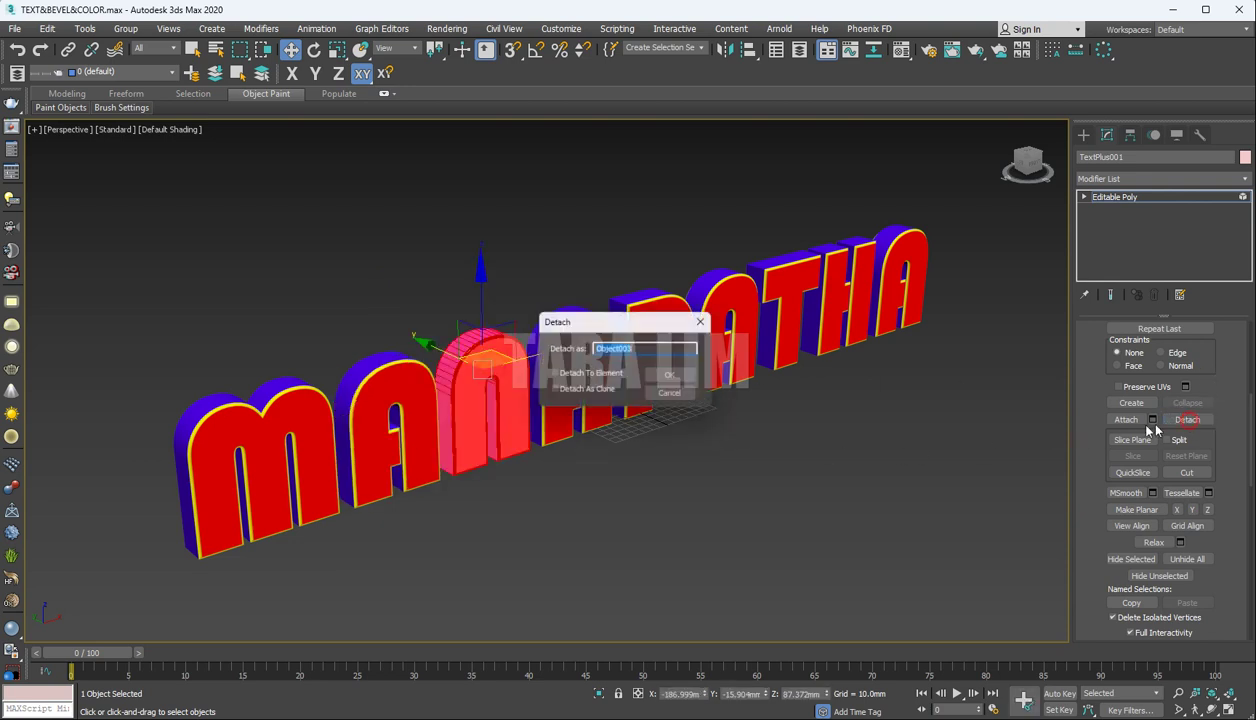
click(669, 376)
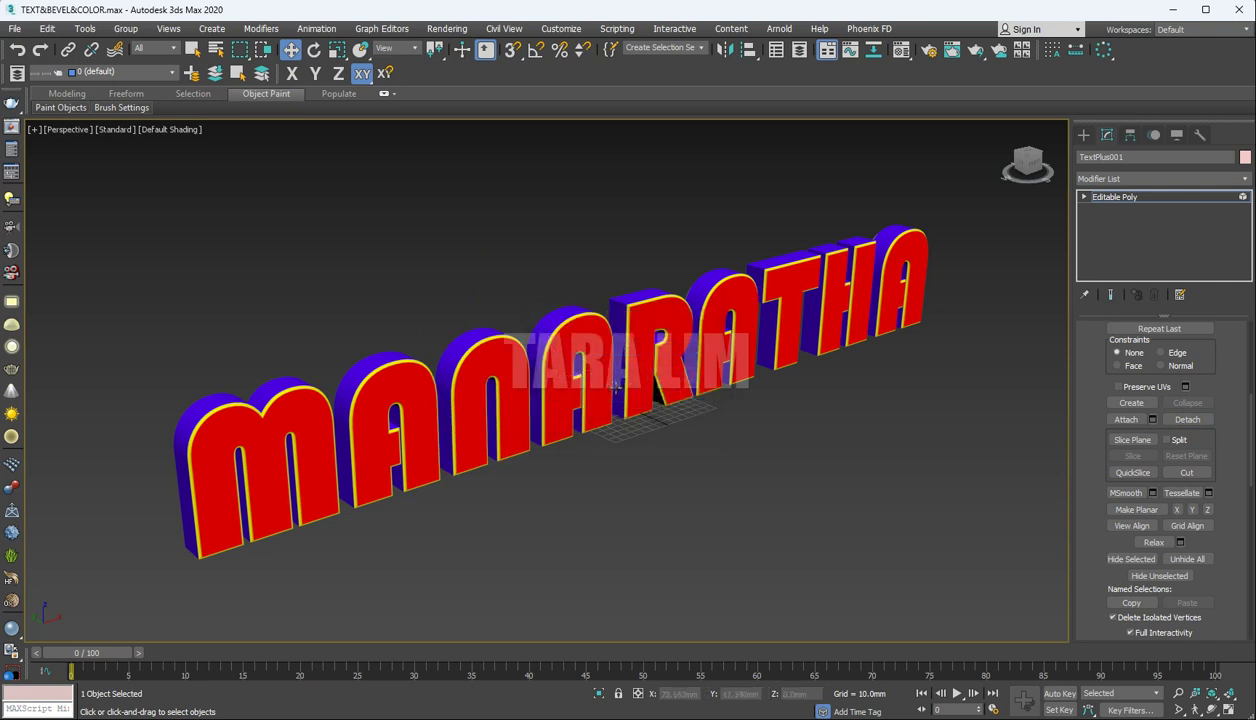
Detach the second letter A and the letter R as two separate objects, keeping the default names.
click(585, 341)
click(1187, 420)
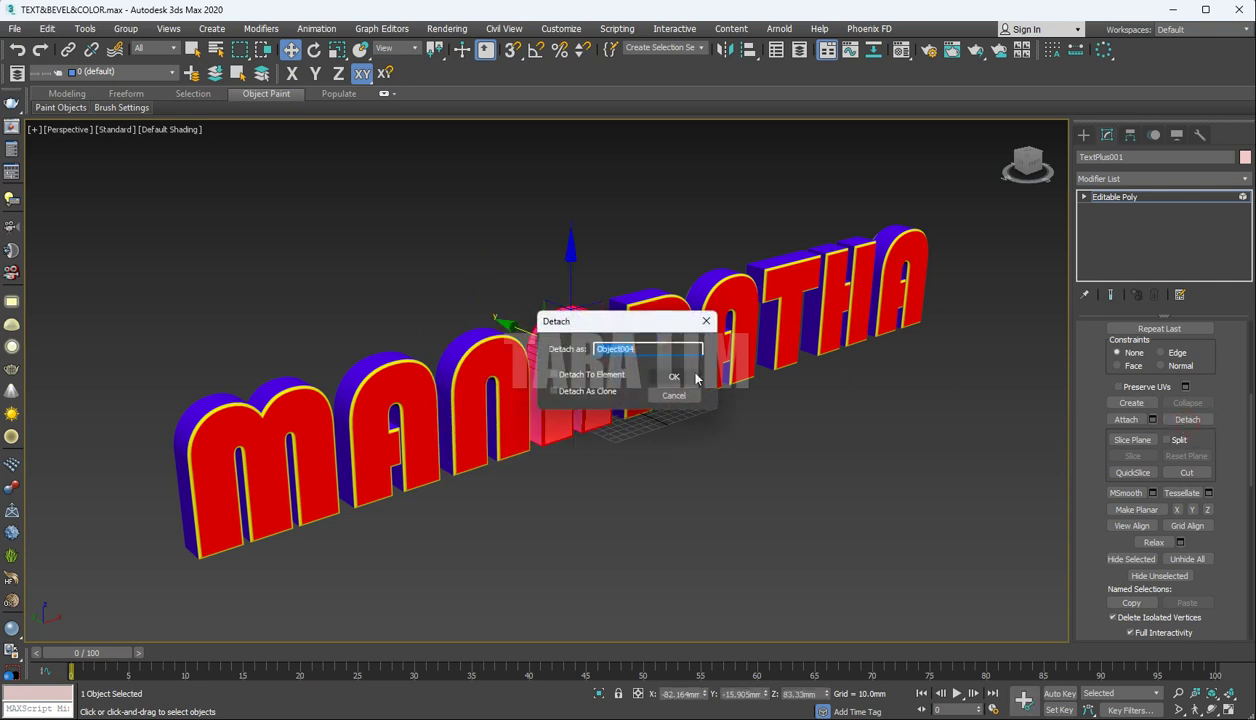
click(673, 377)
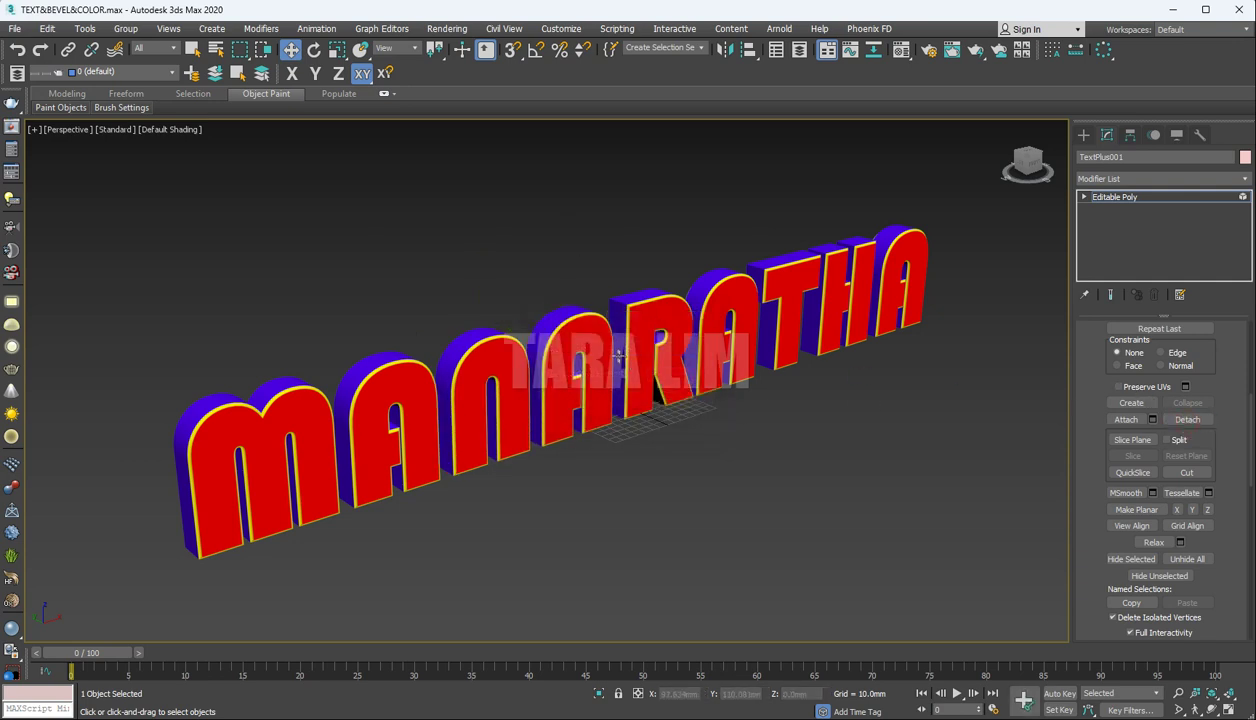
click(679, 328)
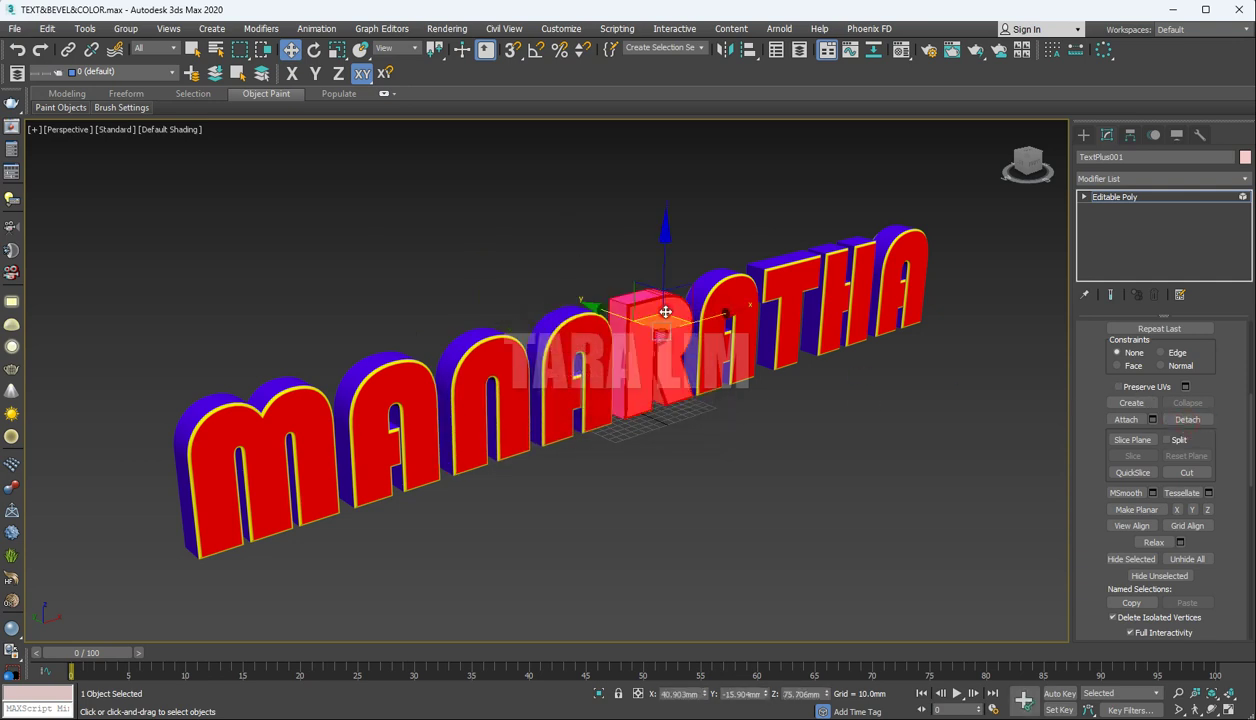
click(1190, 420)
click(673, 378)
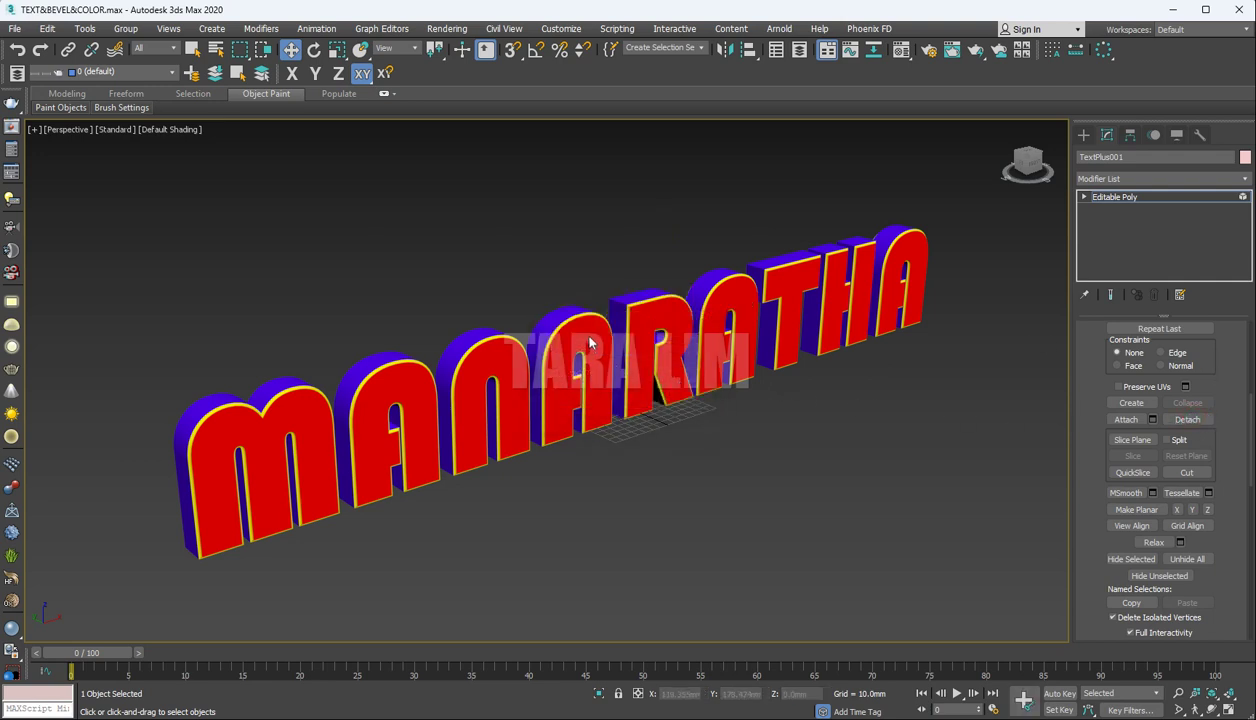
Detach the third letter A and the letter T as two separate objects, keeping the default names.
click(737, 295)
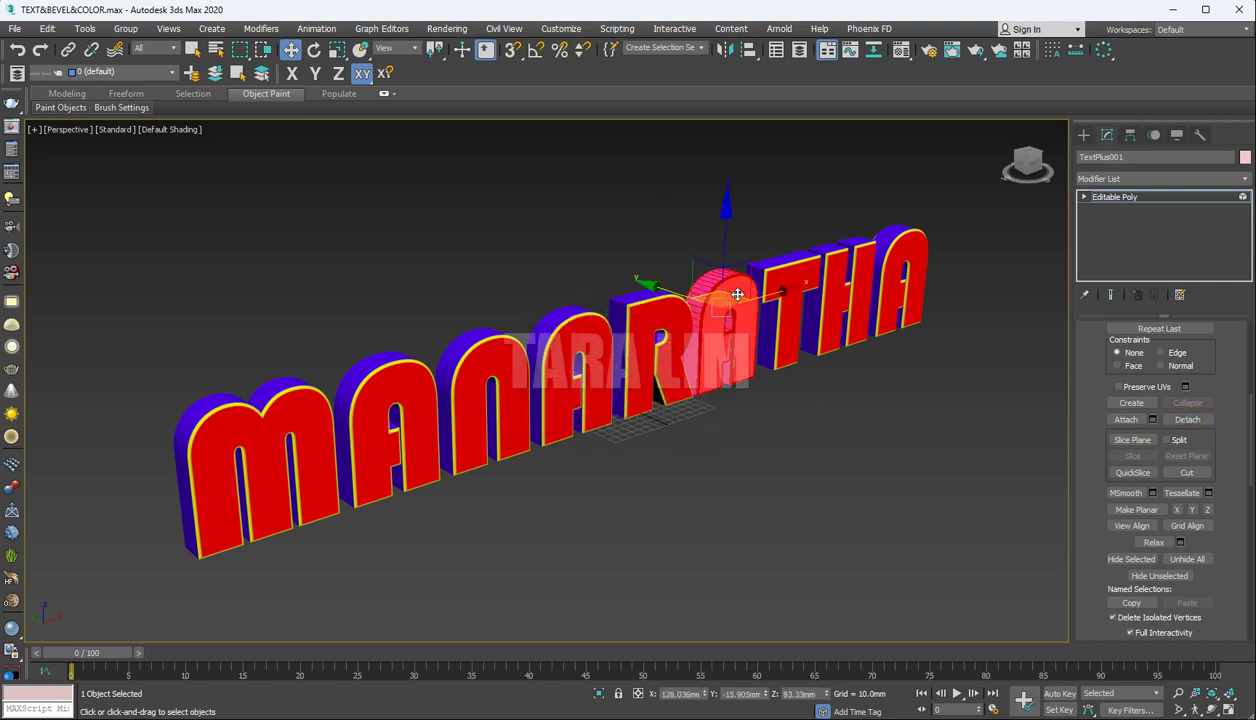
click(1184, 421)
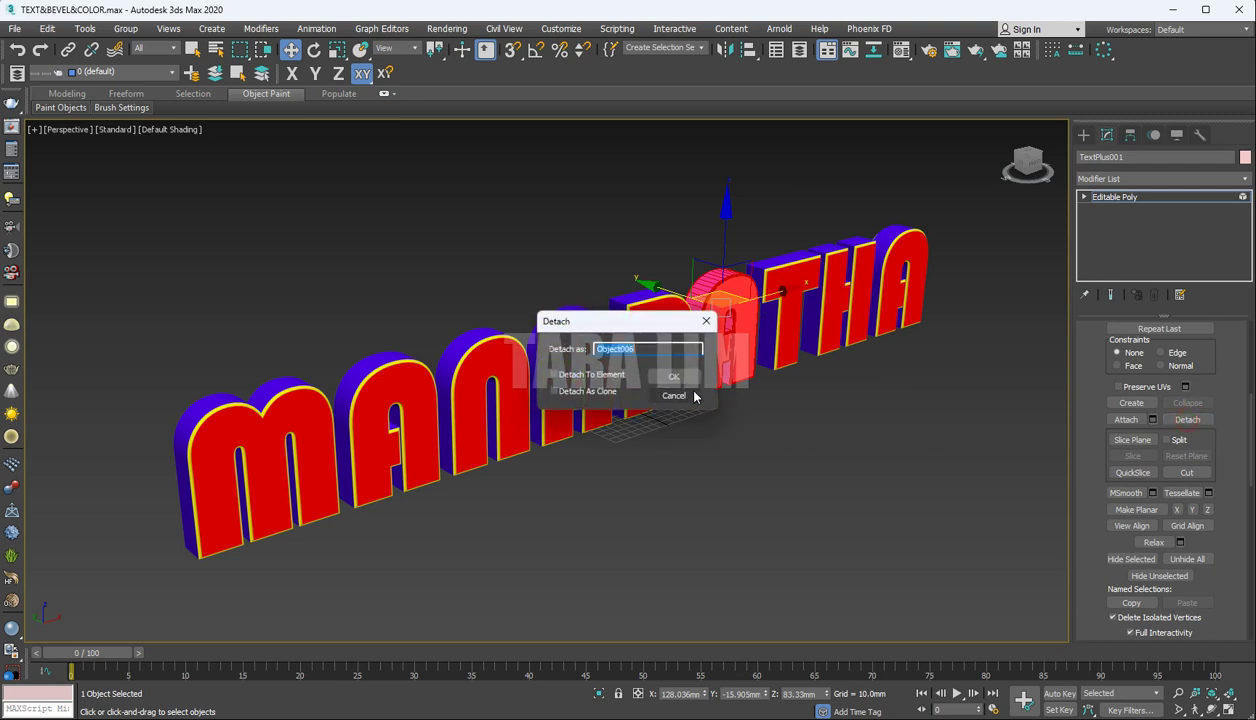
click(668, 390)
click(796, 297)
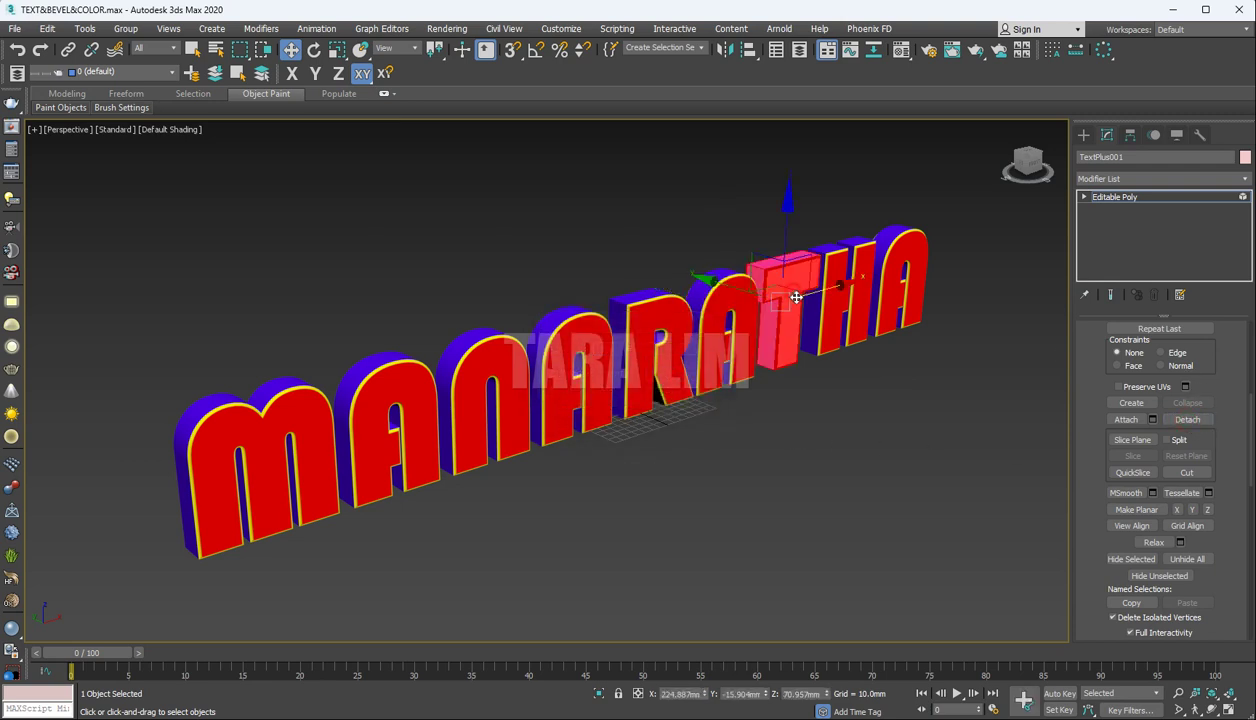
click(1188, 421)
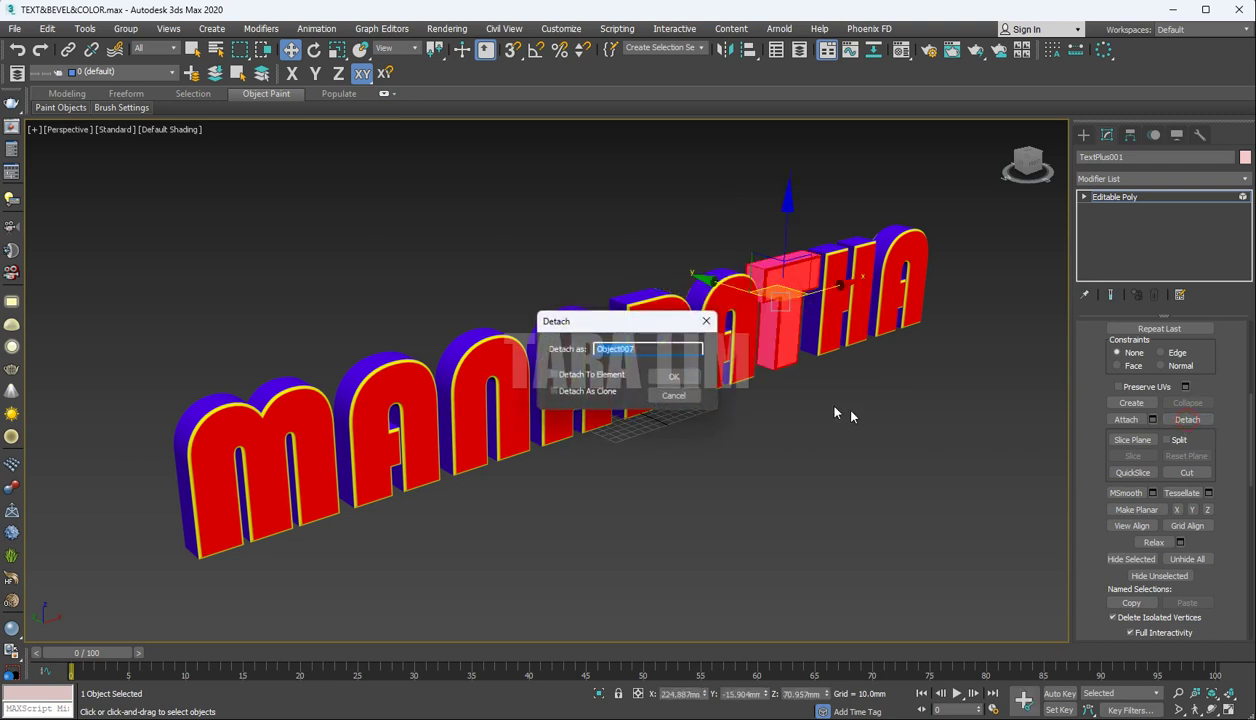
click(670, 390)
Select both halves of the letter H and detach them together as one object with the default name.
click(835, 293)
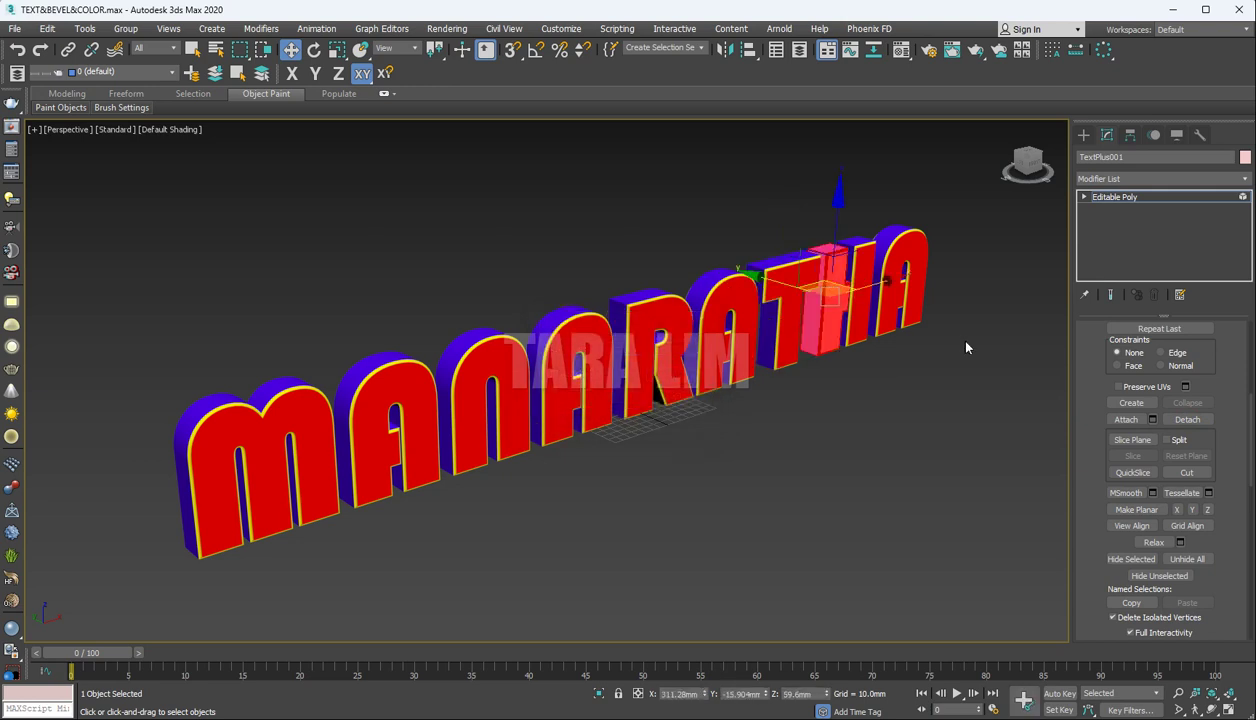
ctrl+click(858, 318)
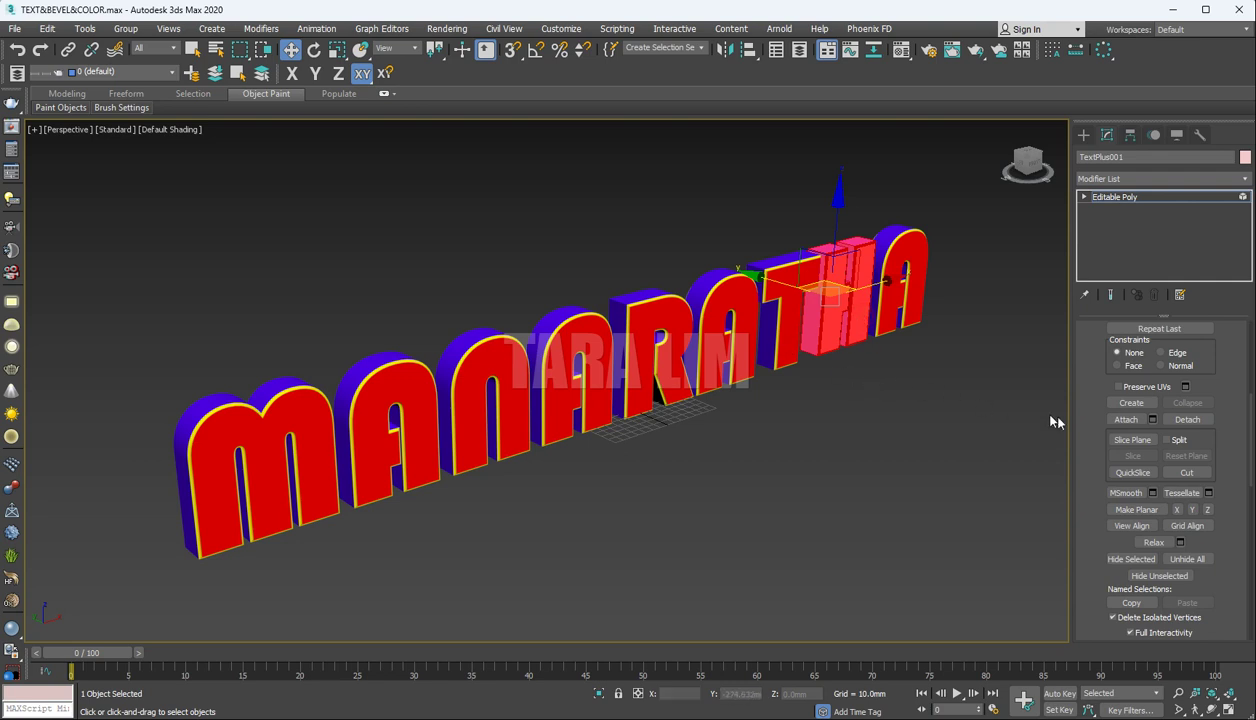
click(1187, 421)
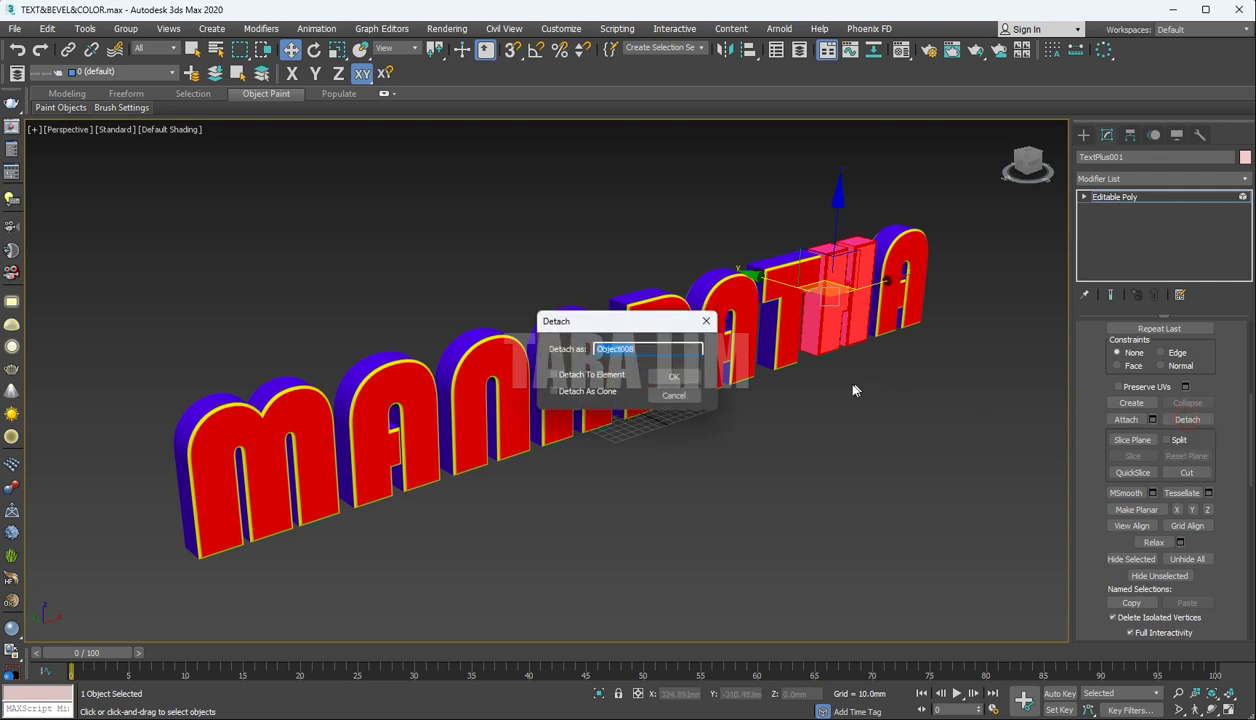
click(674, 378)
Detach the final letter A as a separate object with the default name.
click(895, 293)
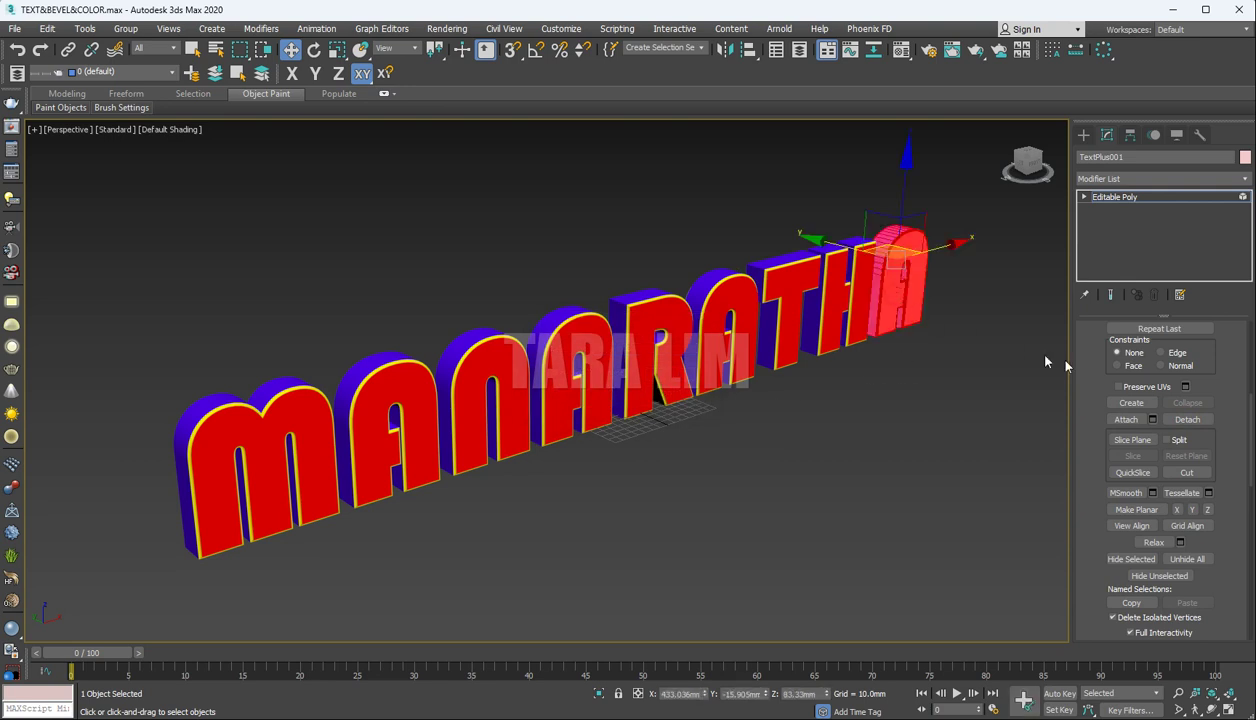
click(1187, 419)
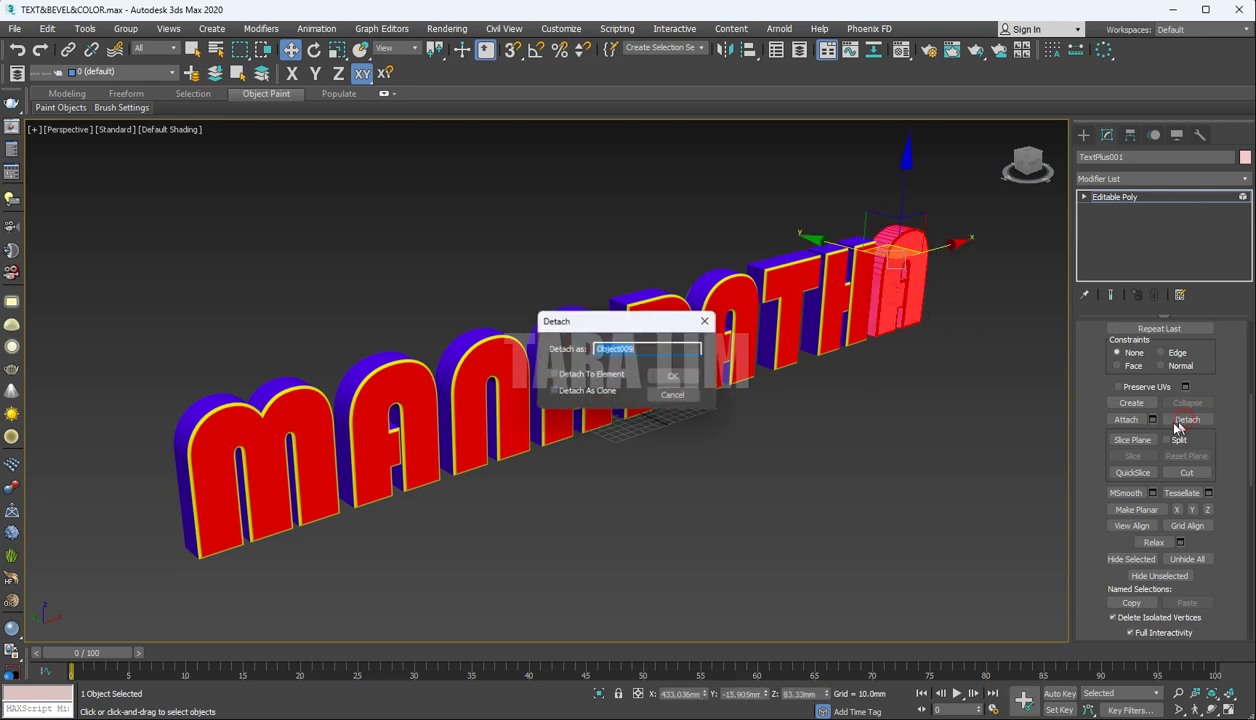
click(674, 377)
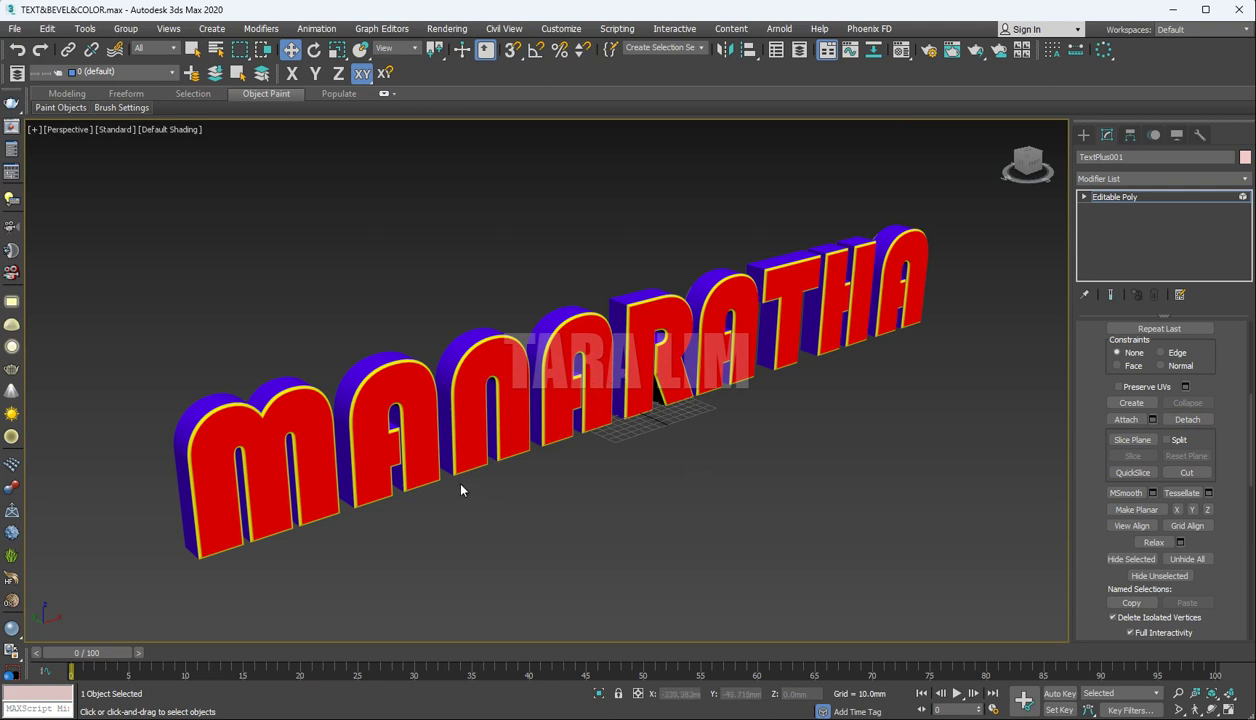
Create a small Dummy helper on the ground in front of the text.
scroll(549, 473, down, 2)
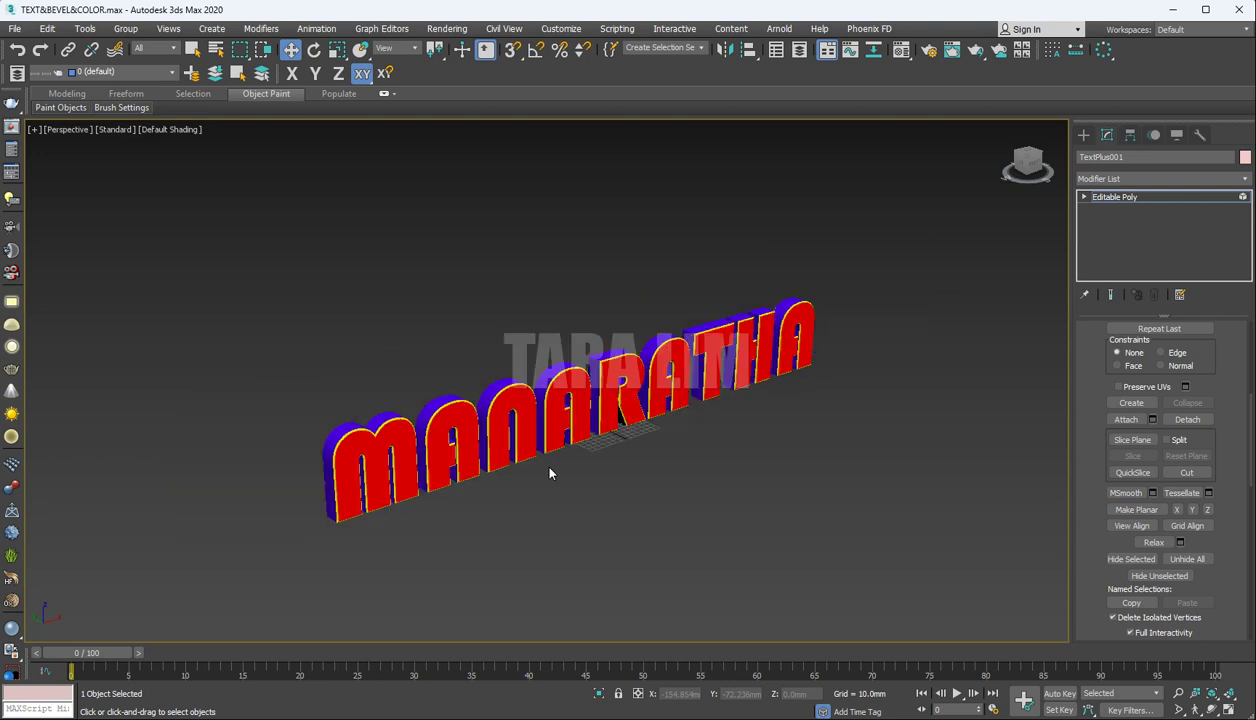
scroll(675, 466, up, 2)
scroll(664, 448, down, 2)
middle_drag(659, 455, 589, 395)
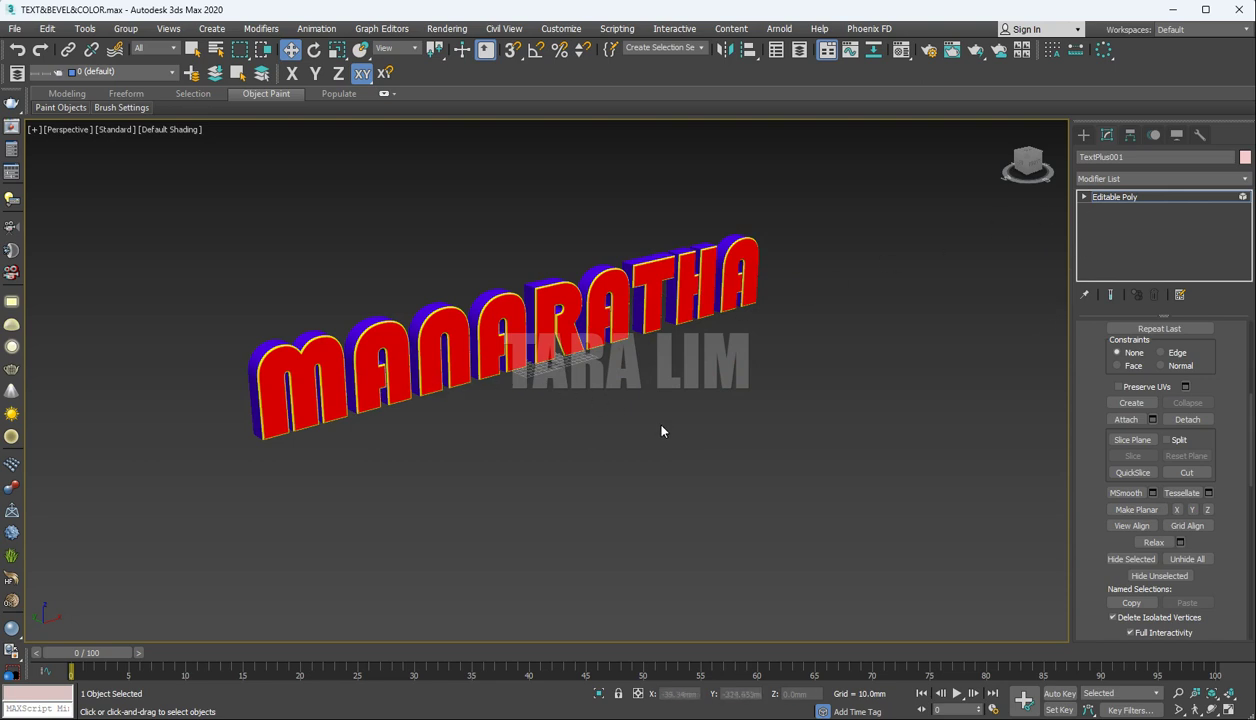
click(1084, 135)
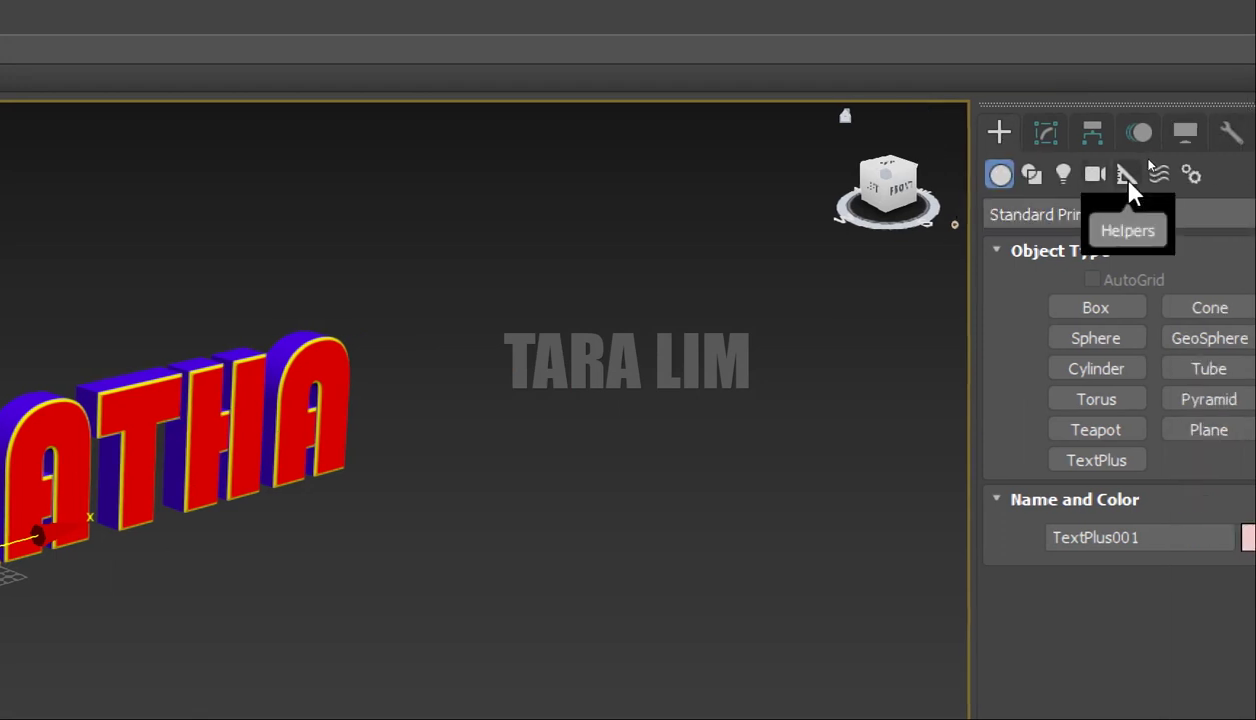
click(1127, 176)
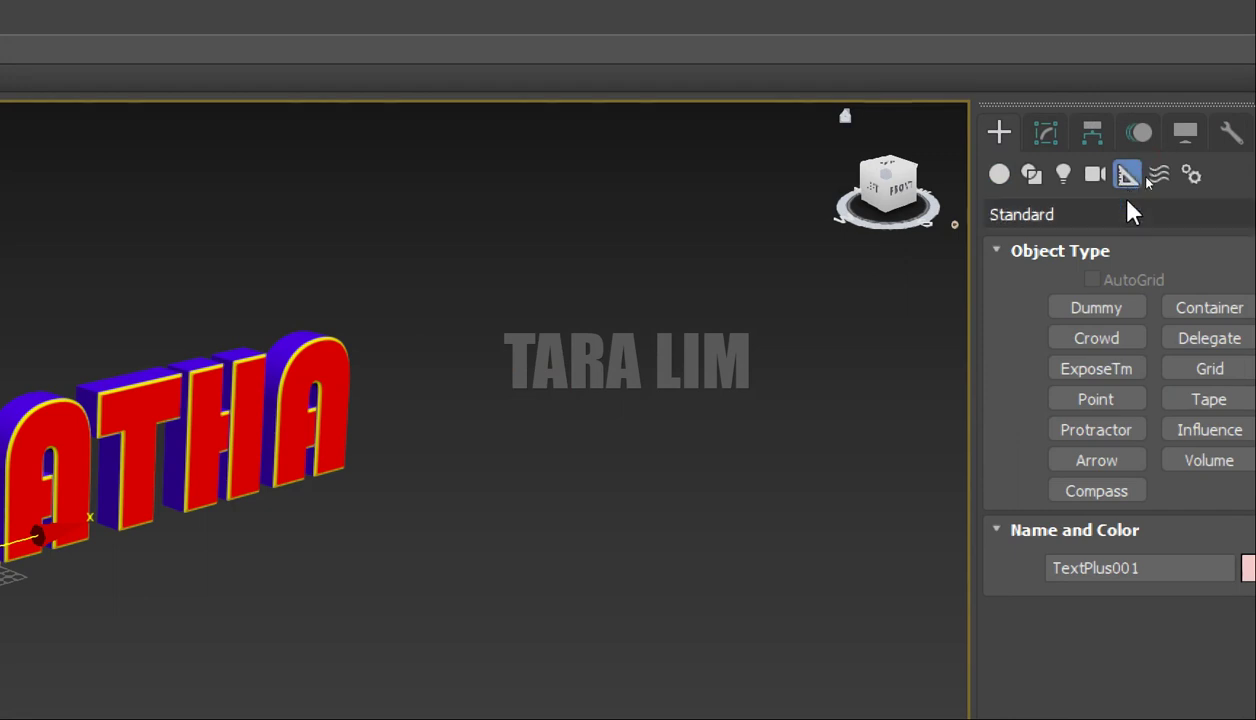
click(1095, 308)
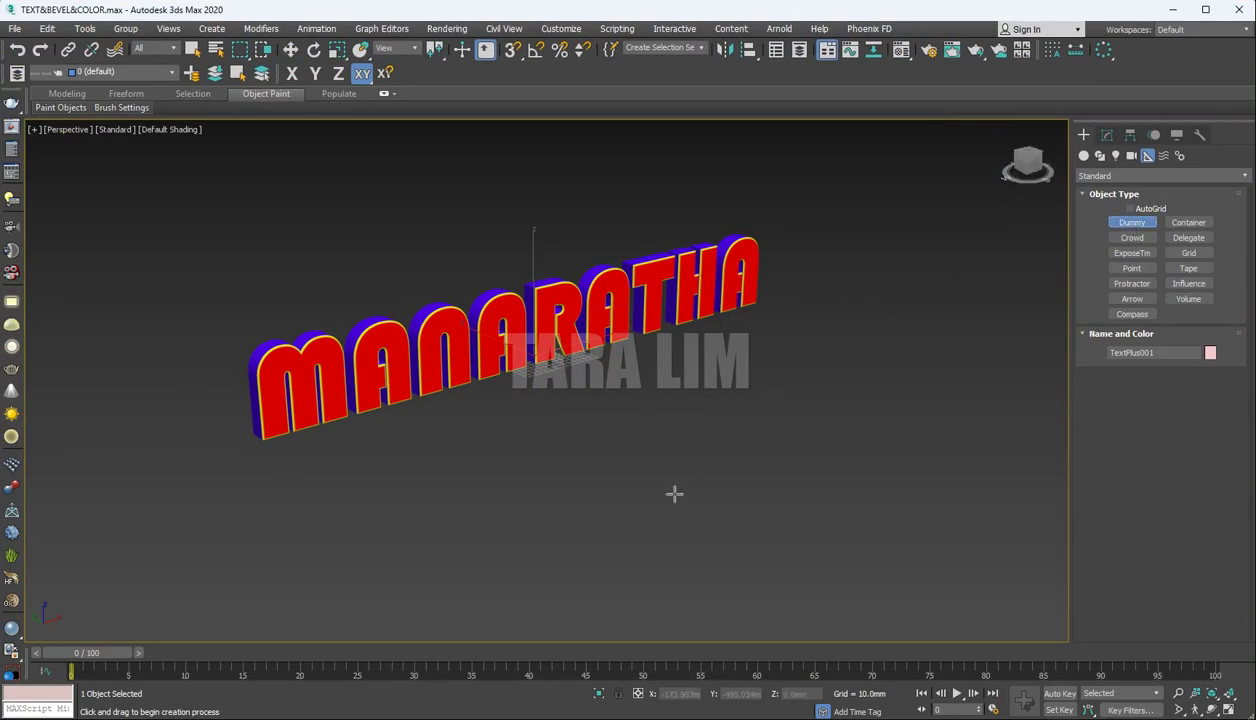
drag(667, 492, 688, 511)
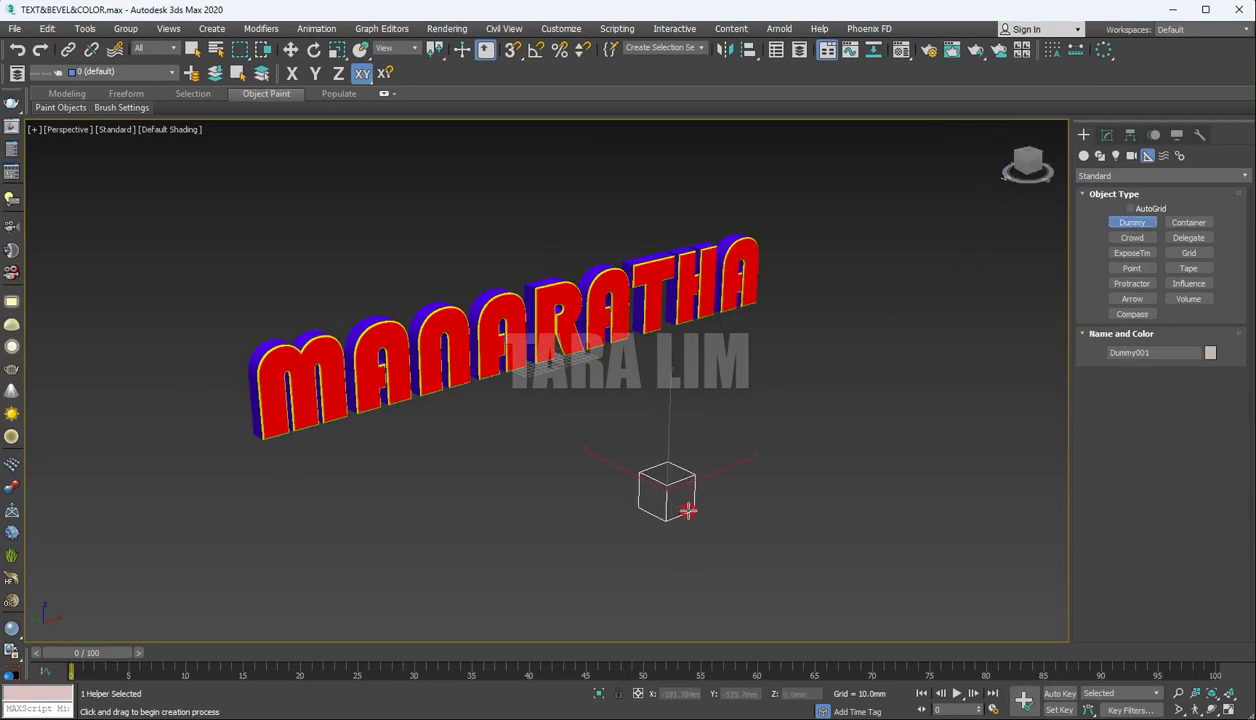
Move the dummy slightly along the X and Y axes to about X -151 mm, Y -480 mm.
click(290, 50)
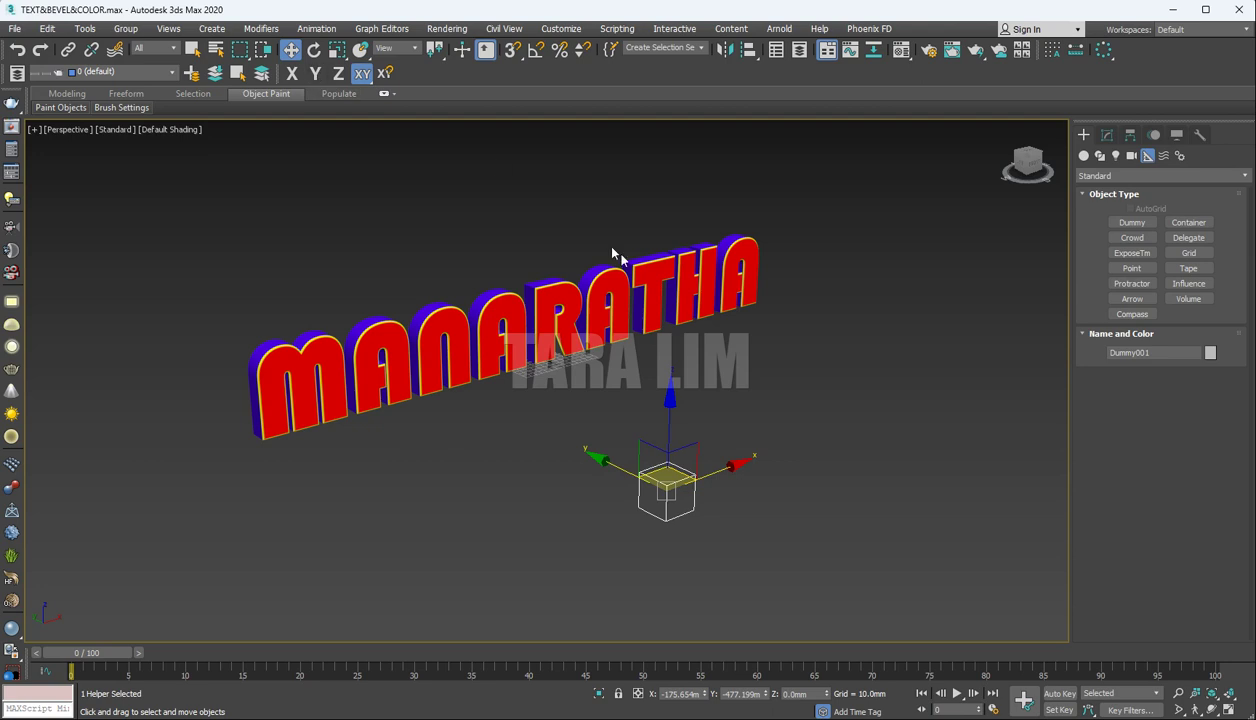
drag(728, 462, 750, 448)
mouse_move(616, 456)
mouse_down()
mouse_move(582, 430)
mouse_move(617, 455)
mouse_up()
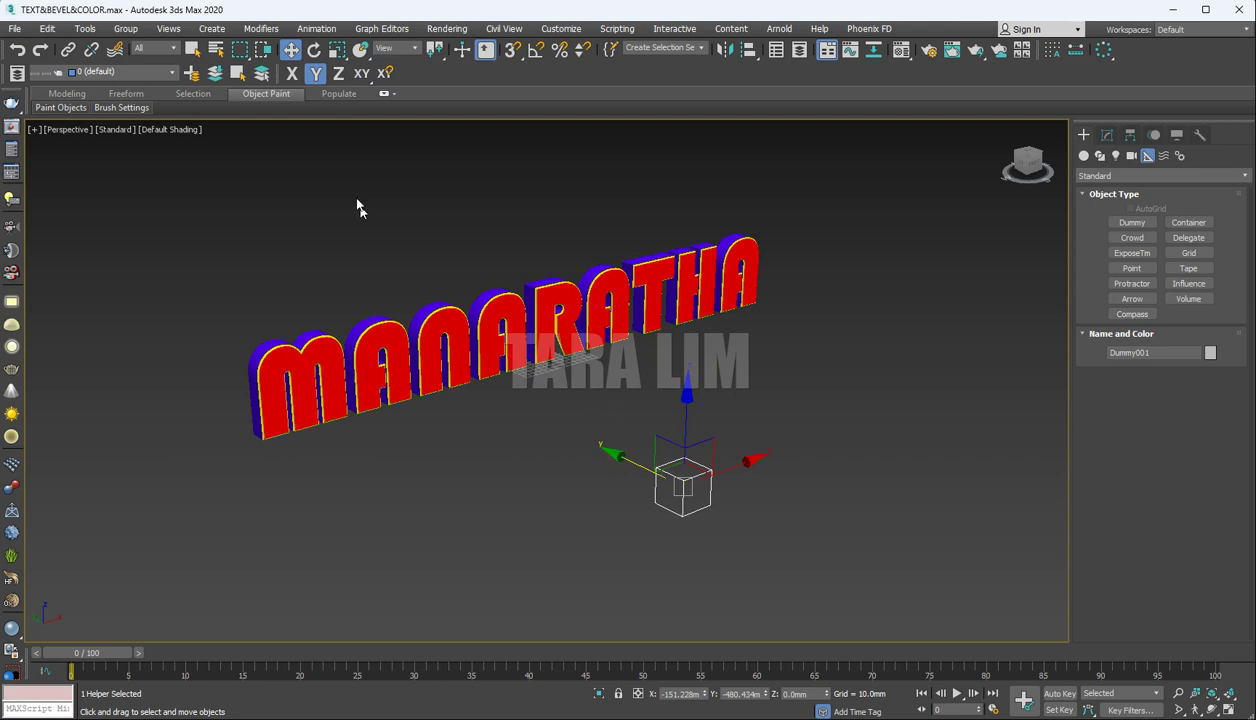
Try rotating the dummy about the Z axis, and clear the selection.
click(314, 49)
drag(734, 524, 856, 505)
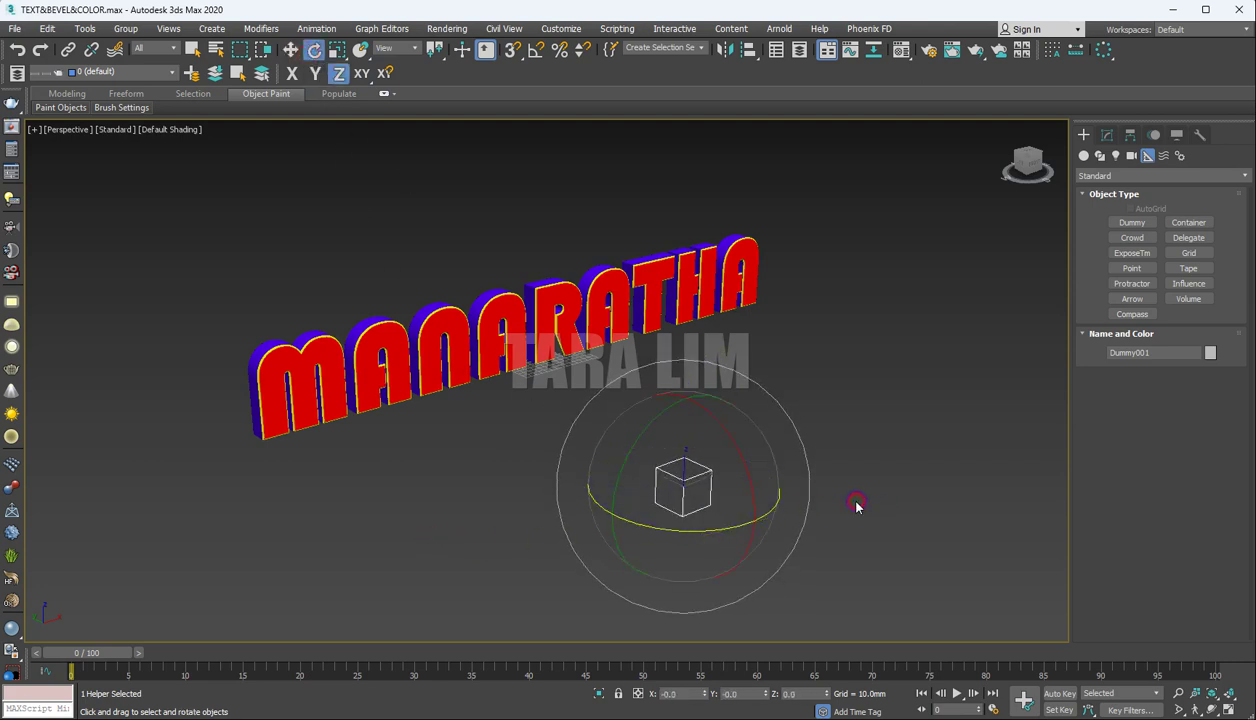
click(397, 475)
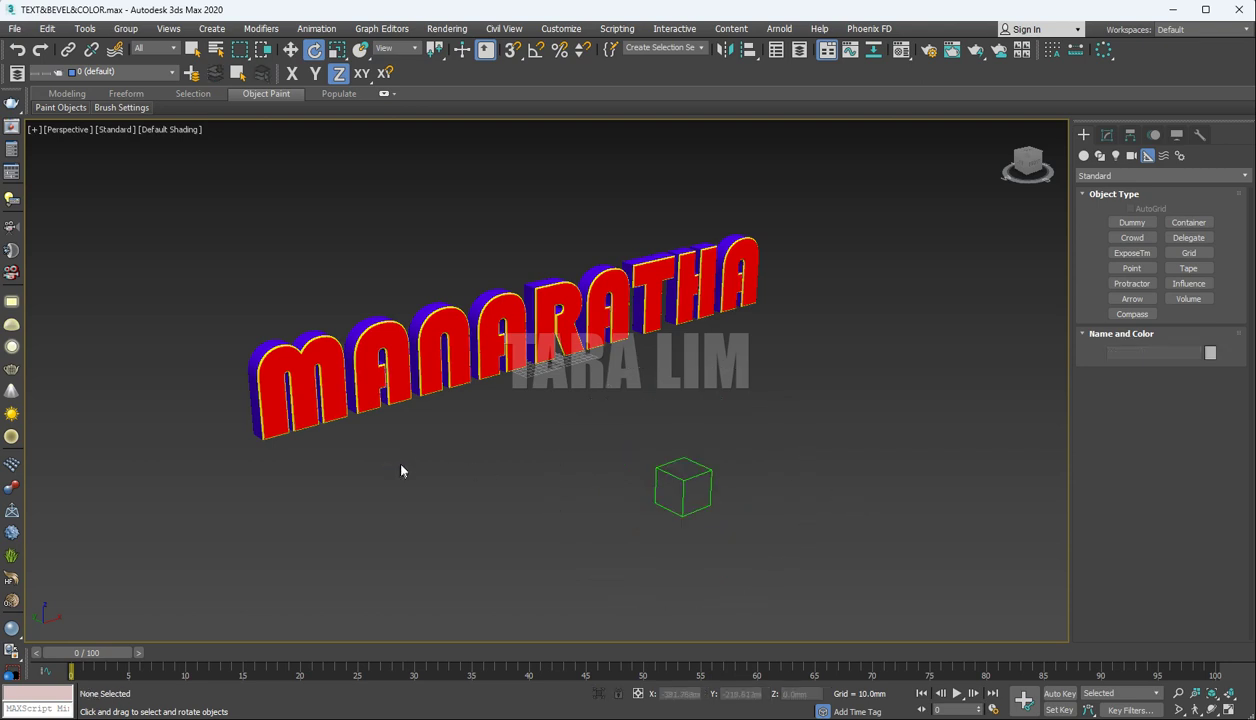
Select all the detached letters and apply an Orientation Constraint that targets the dummy.
drag(807, 203, 204, 455)
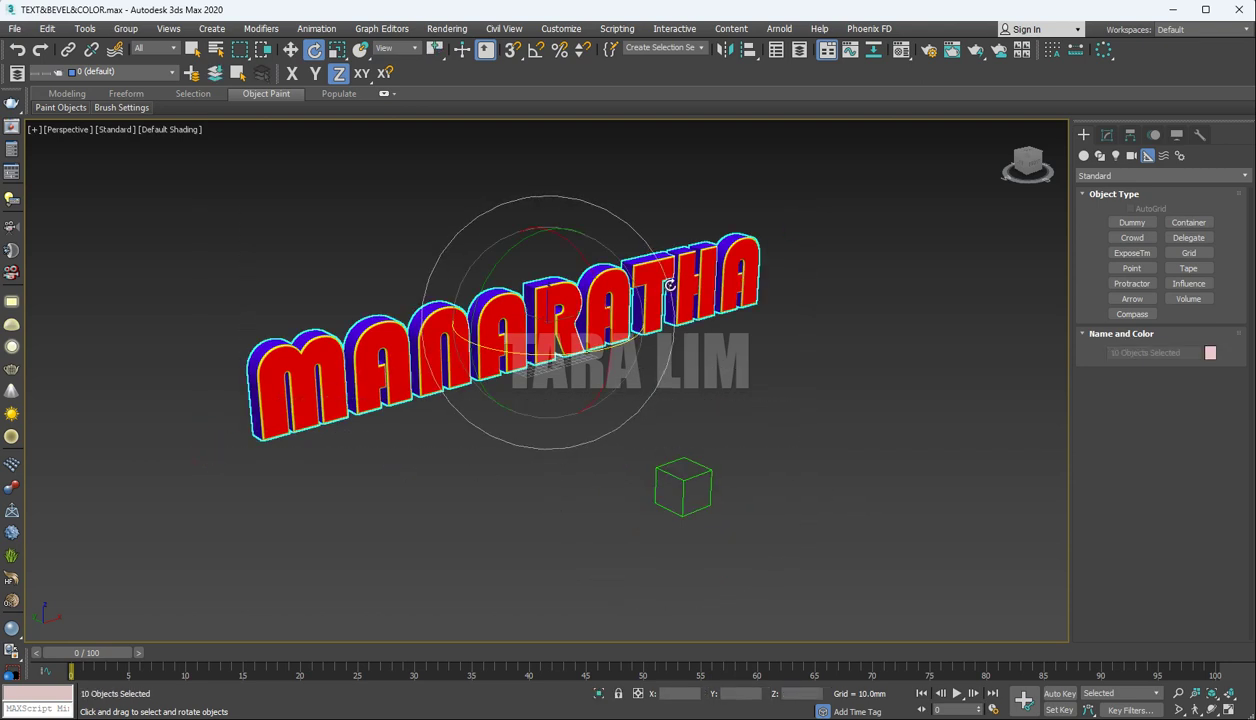
click(290, 49)
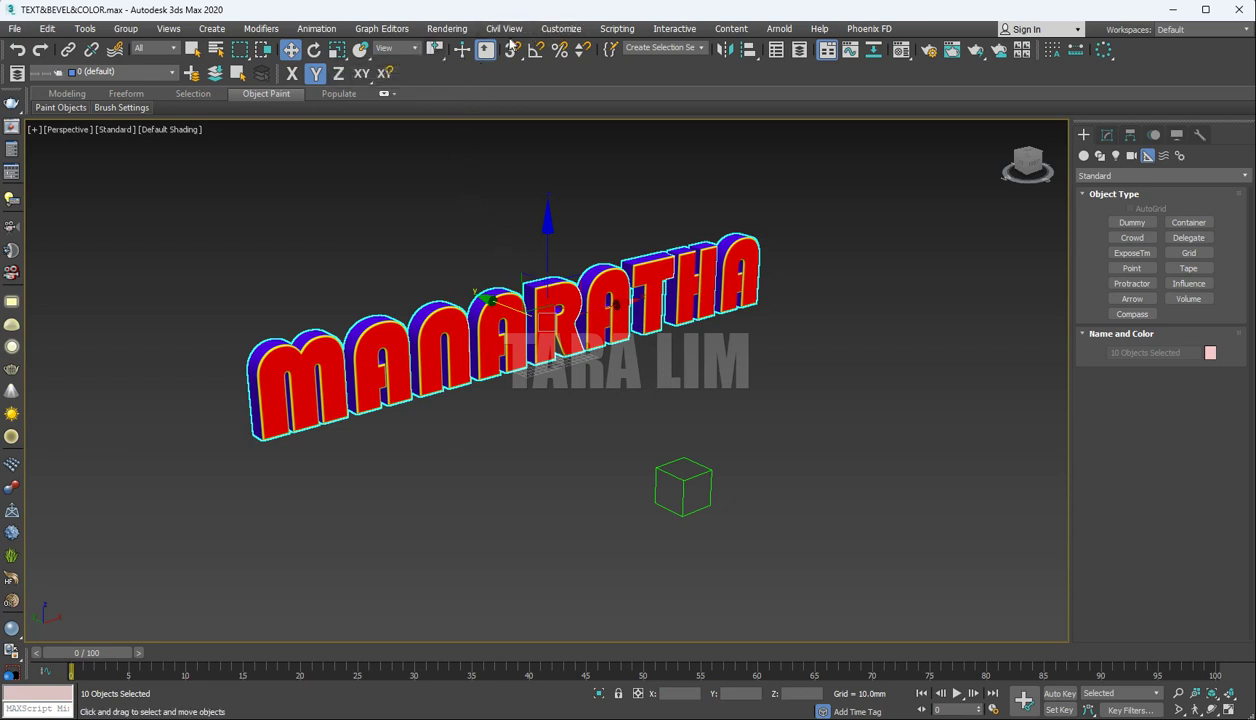
click(318, 30)
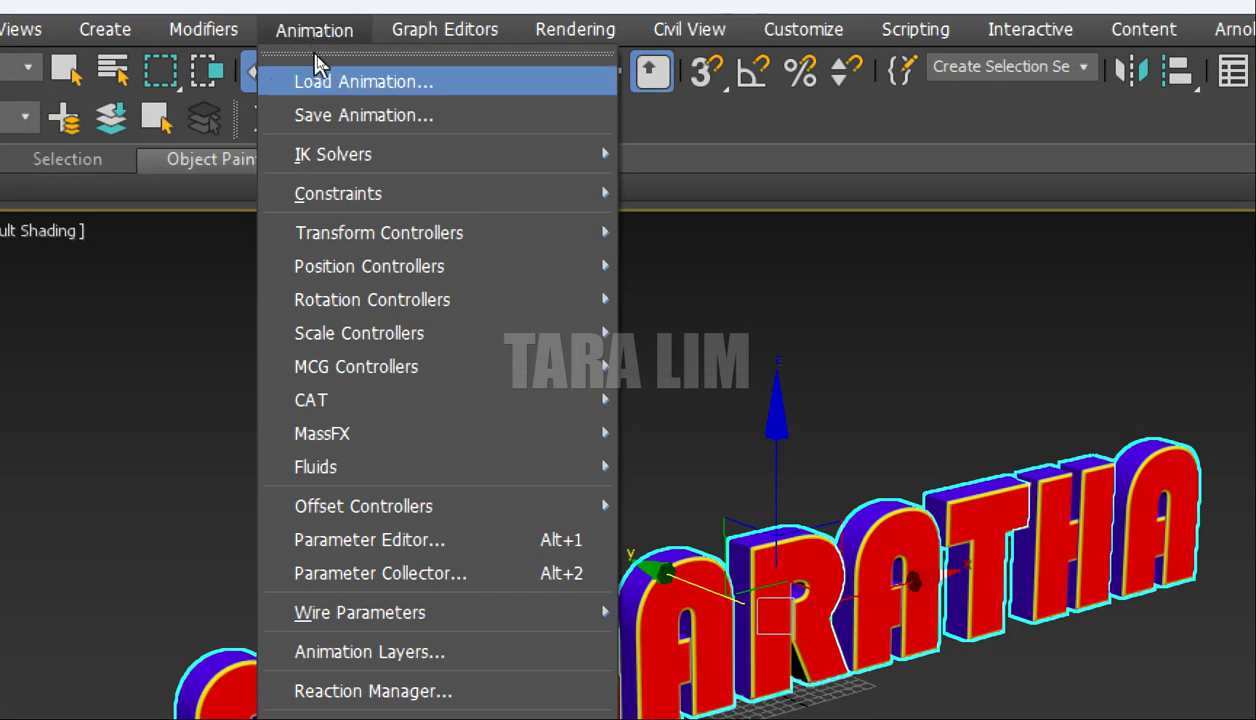
mouse_move(379, 197)
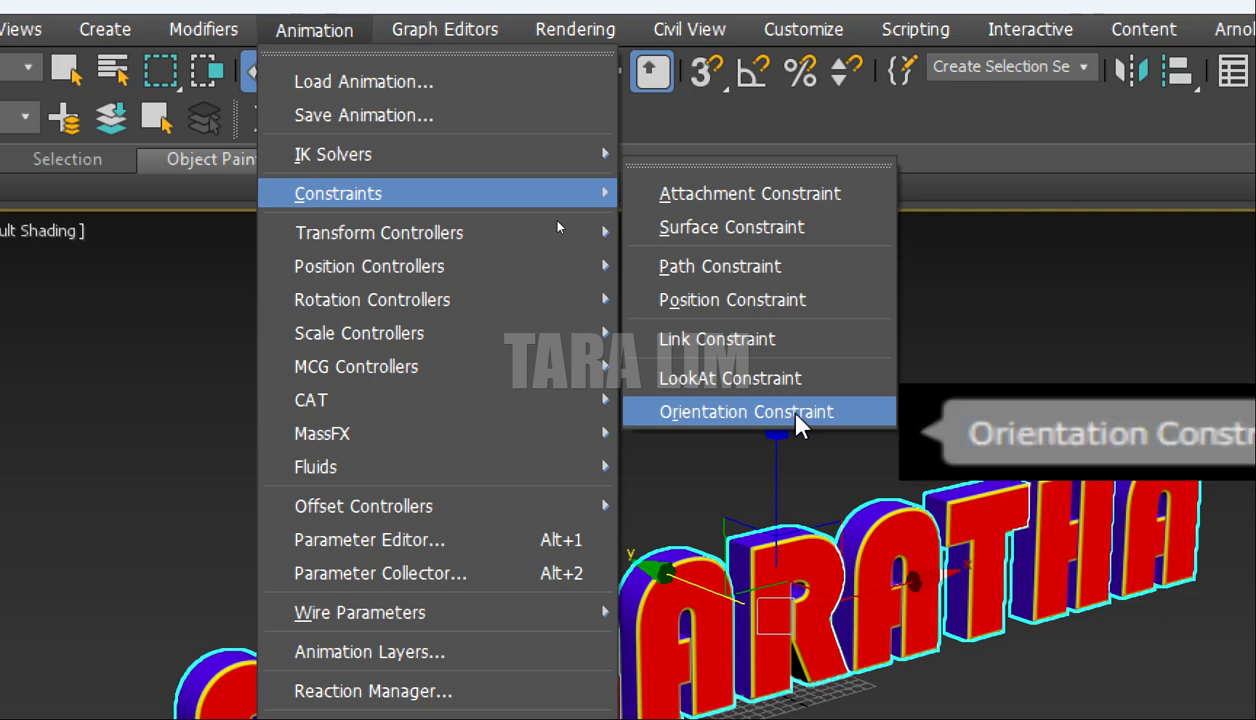
mouse_move(797, 418)
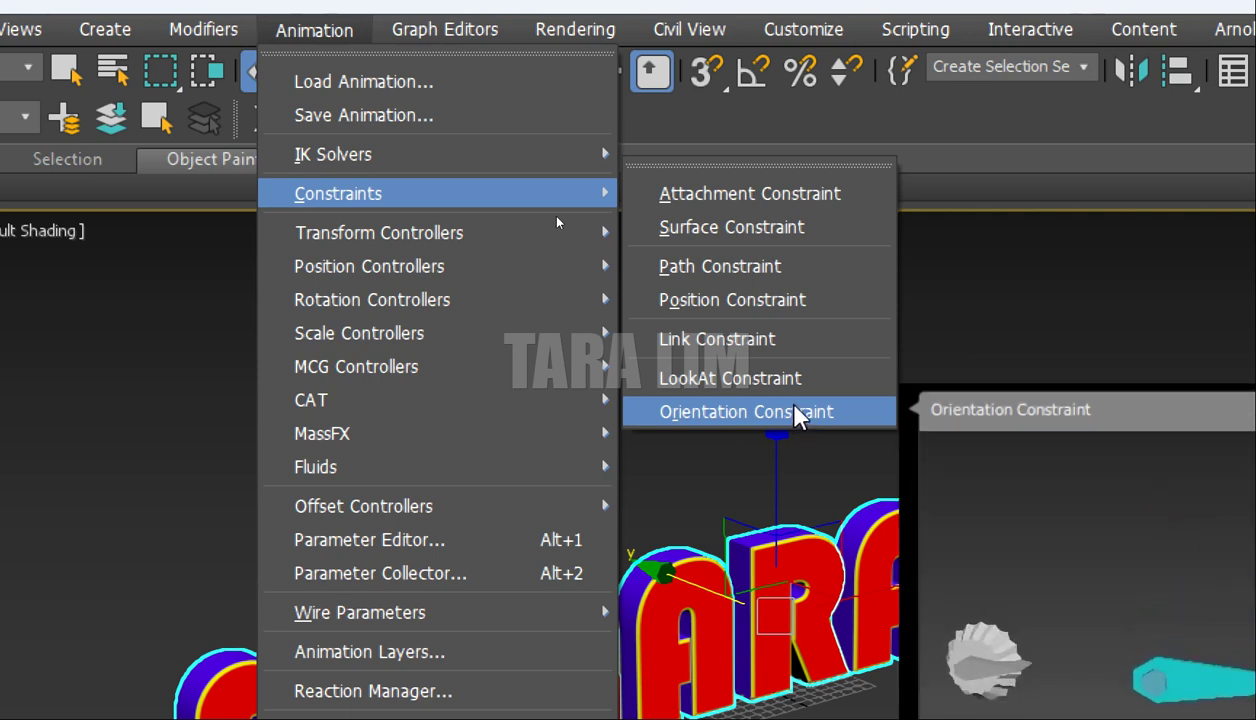
click(797, 414)
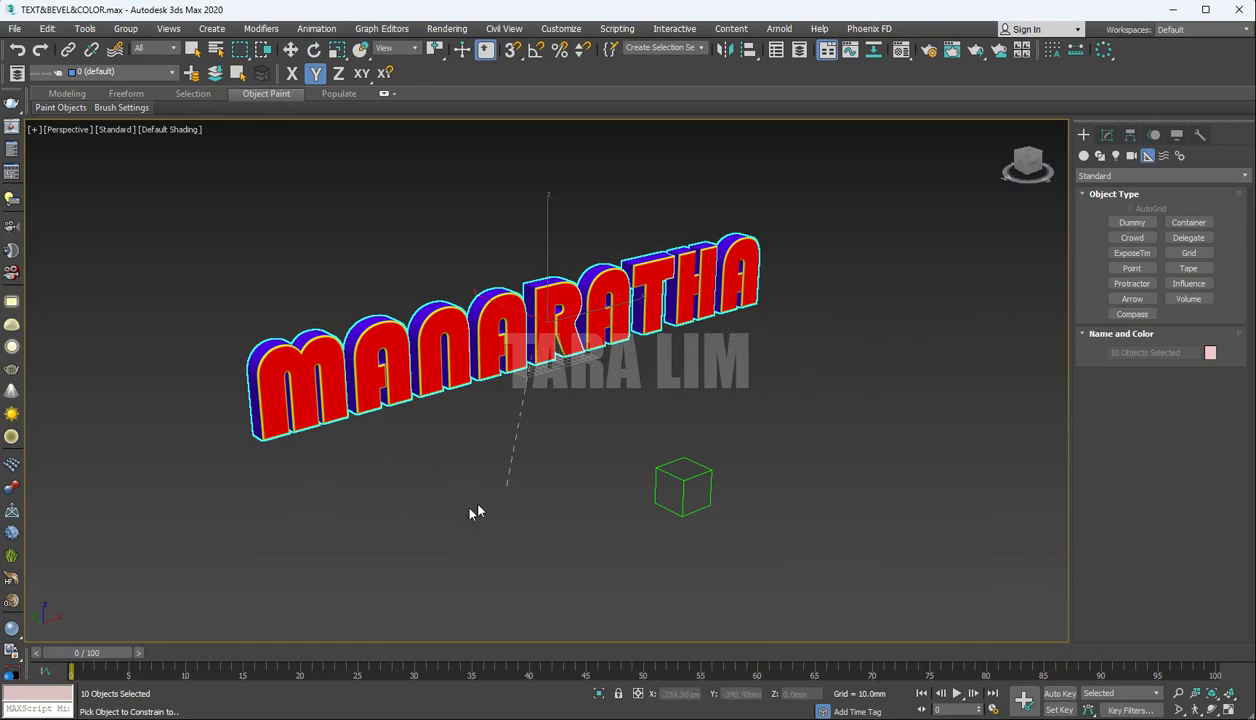
click(672, 462)
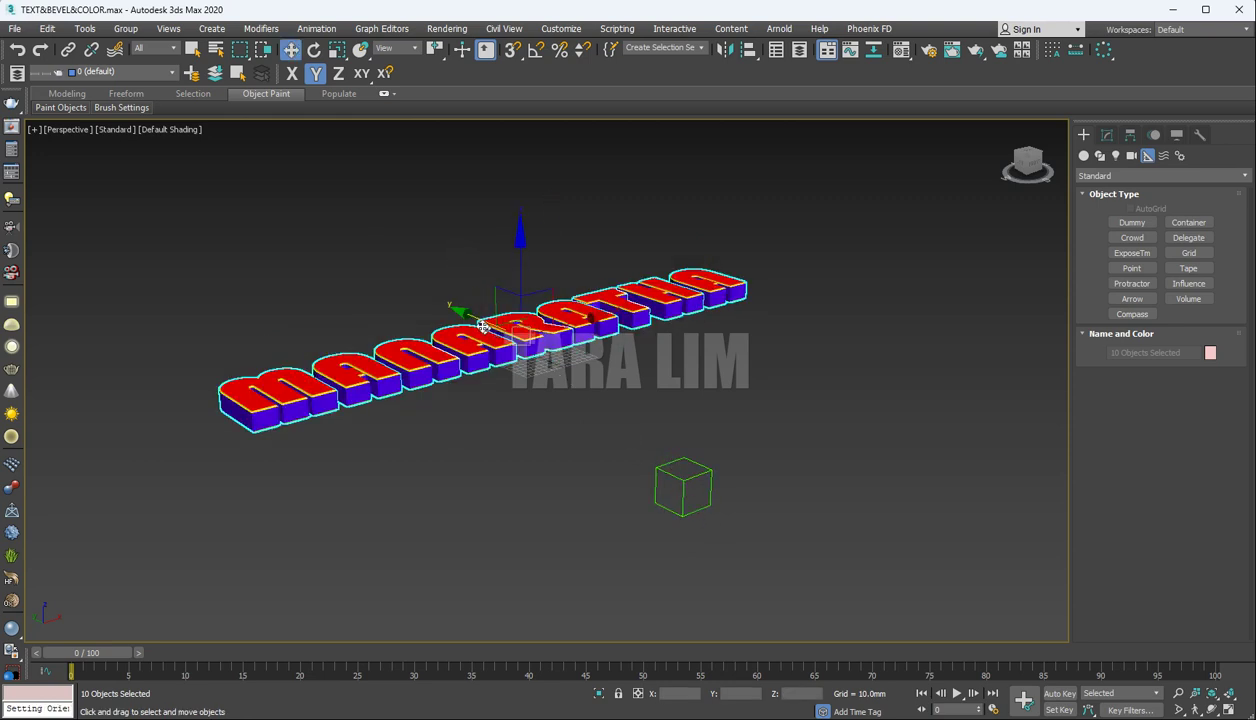
Set the dummy's X rotation to 90 degrees to stand the letters upright.
click(688, 484)
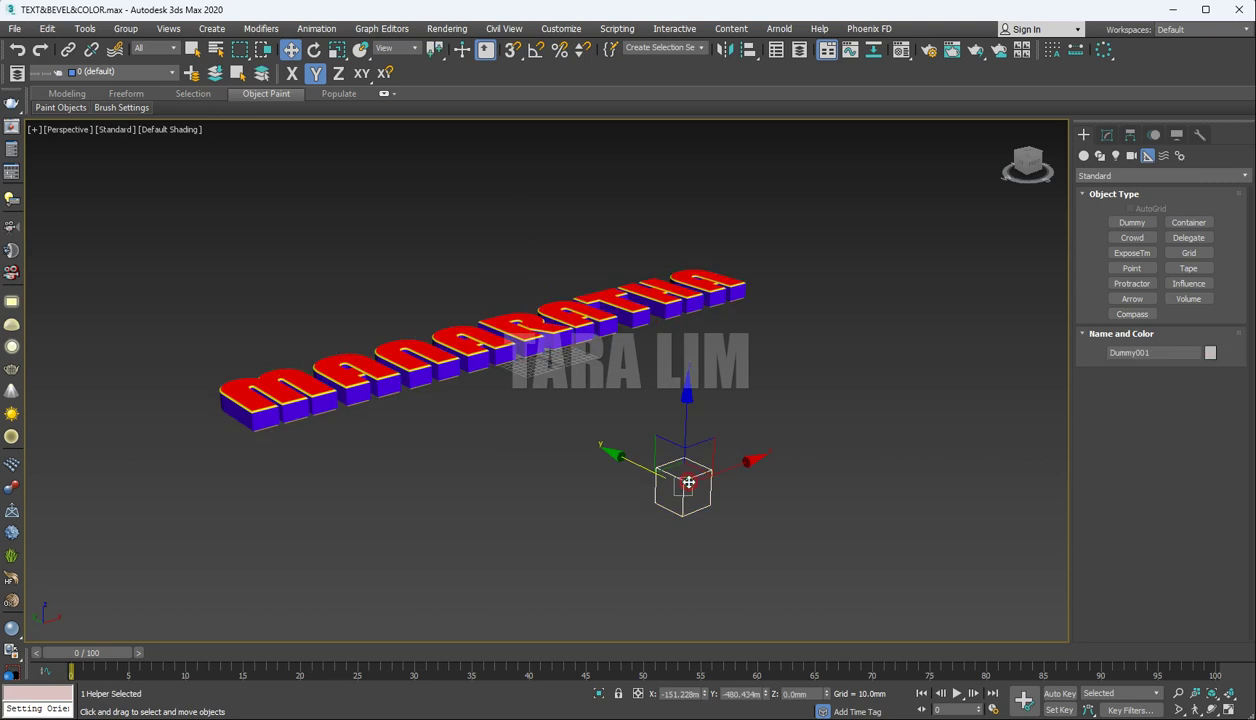
click(314, 51)
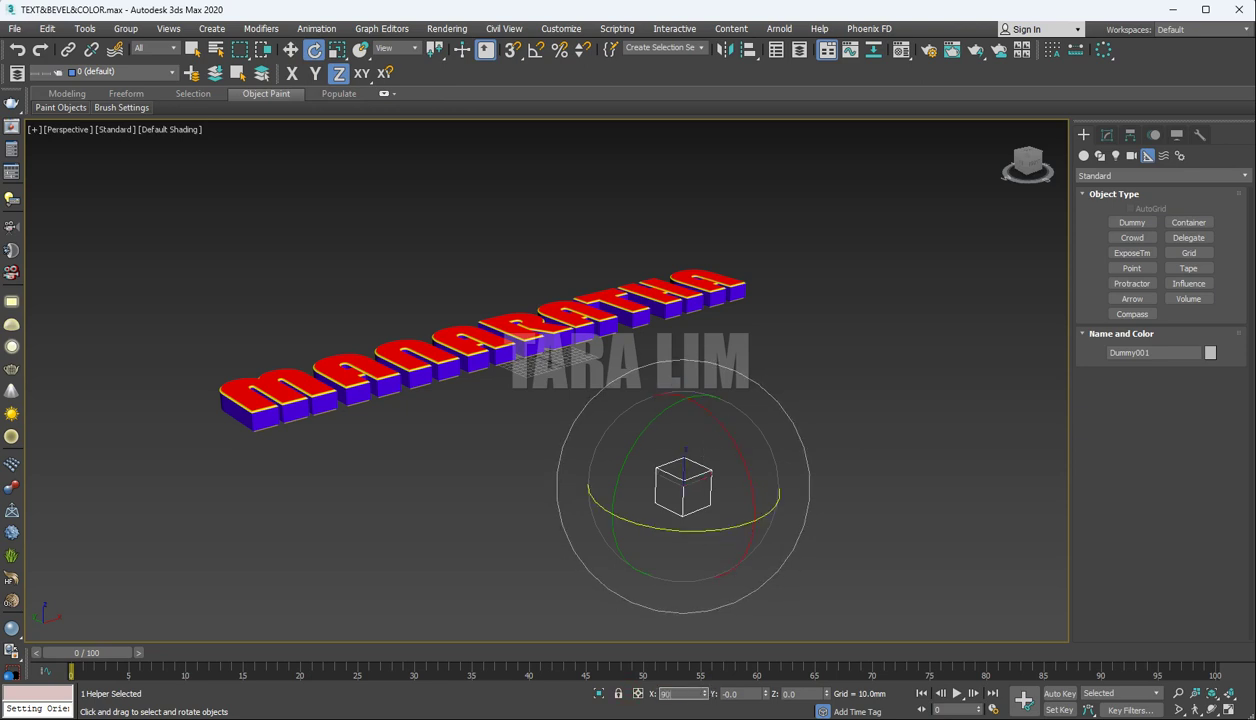
key(Return)
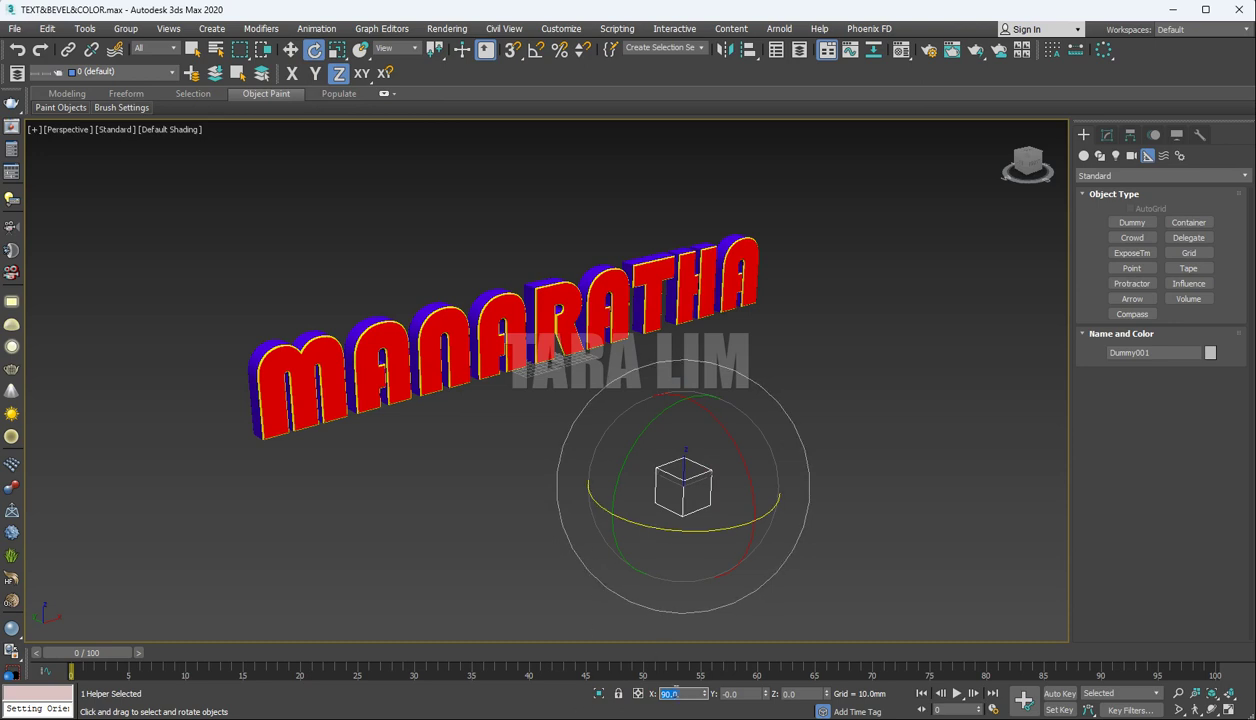
Test the orientation constraint by setting the dummy's X rotation to 0 and back to 90 degrees, and turning it about the Z axis.
click(685, 693)
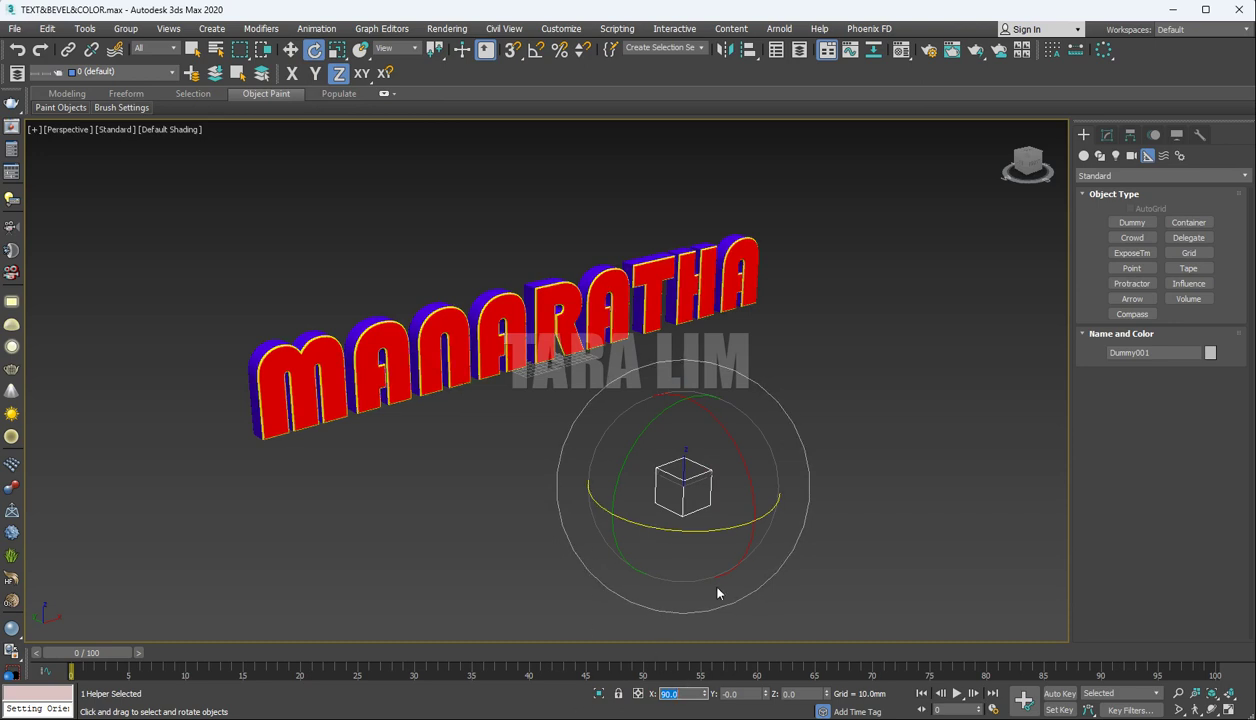
text(0)
key(Return)
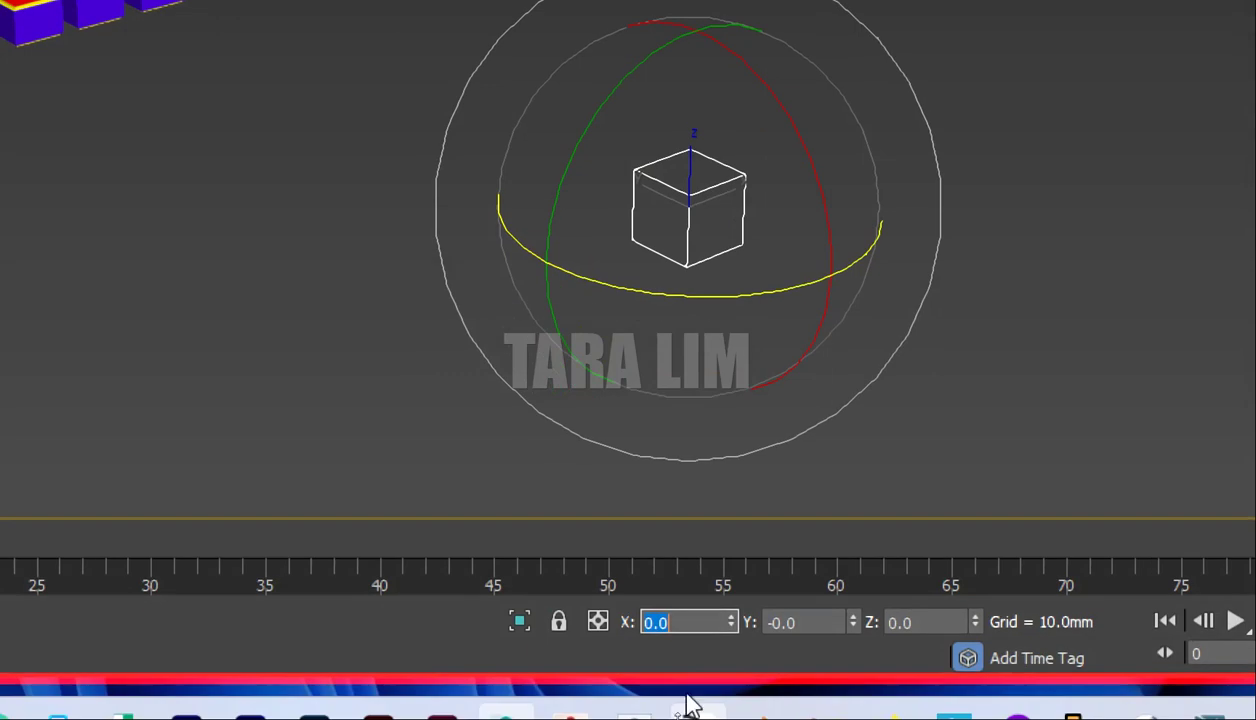
text(90)
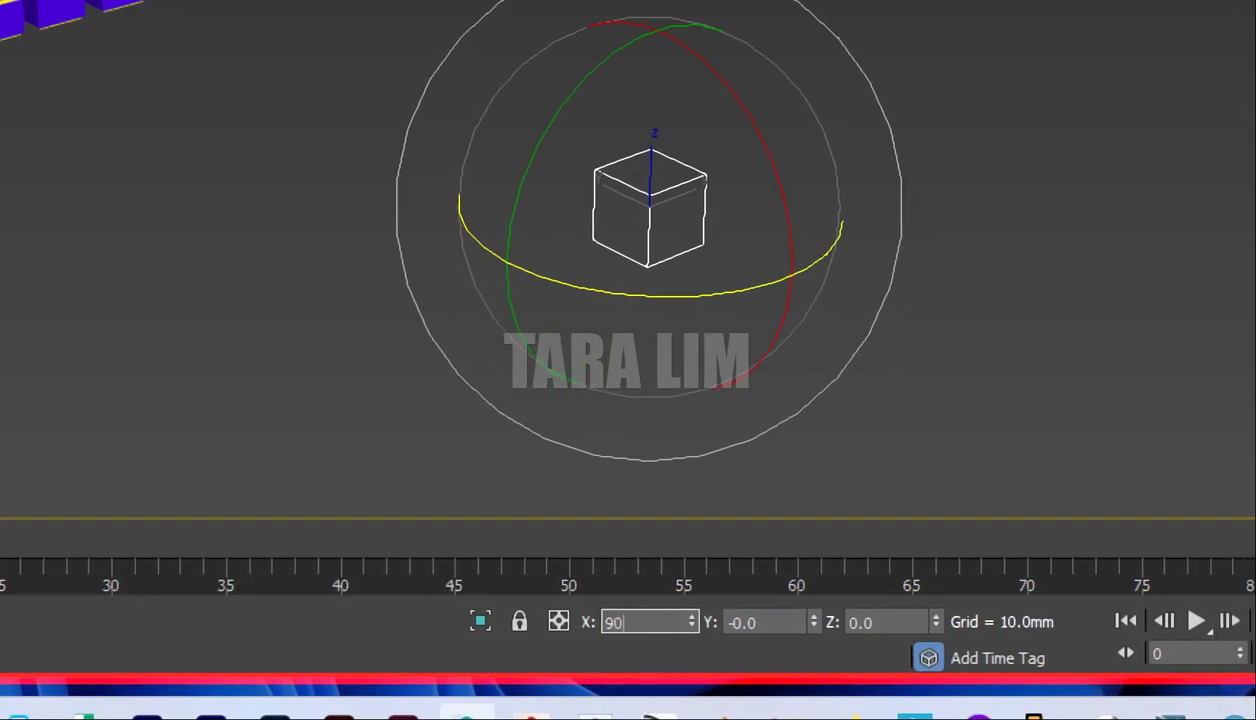
key(Return)
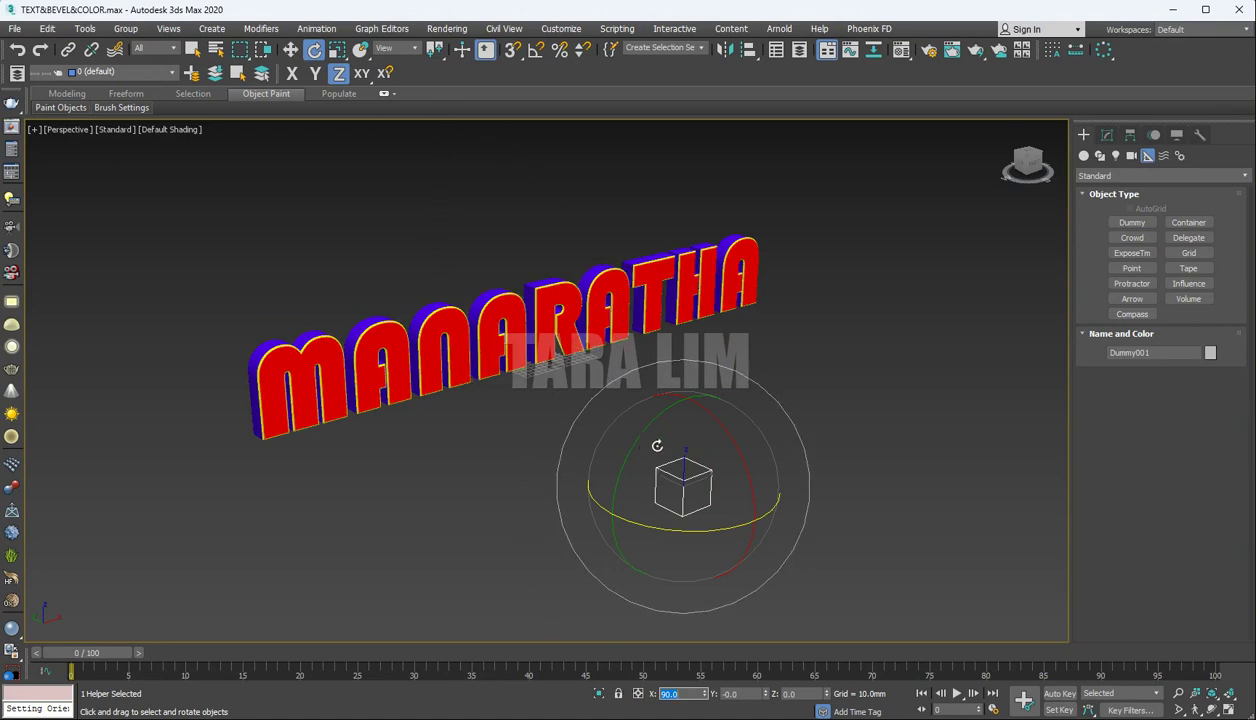
mouse_move(727, 531)
mouse_down()
mouse_move(594, 533)
mouse_move(807, 523)
mouse_move(740, 524)
mouse_up()
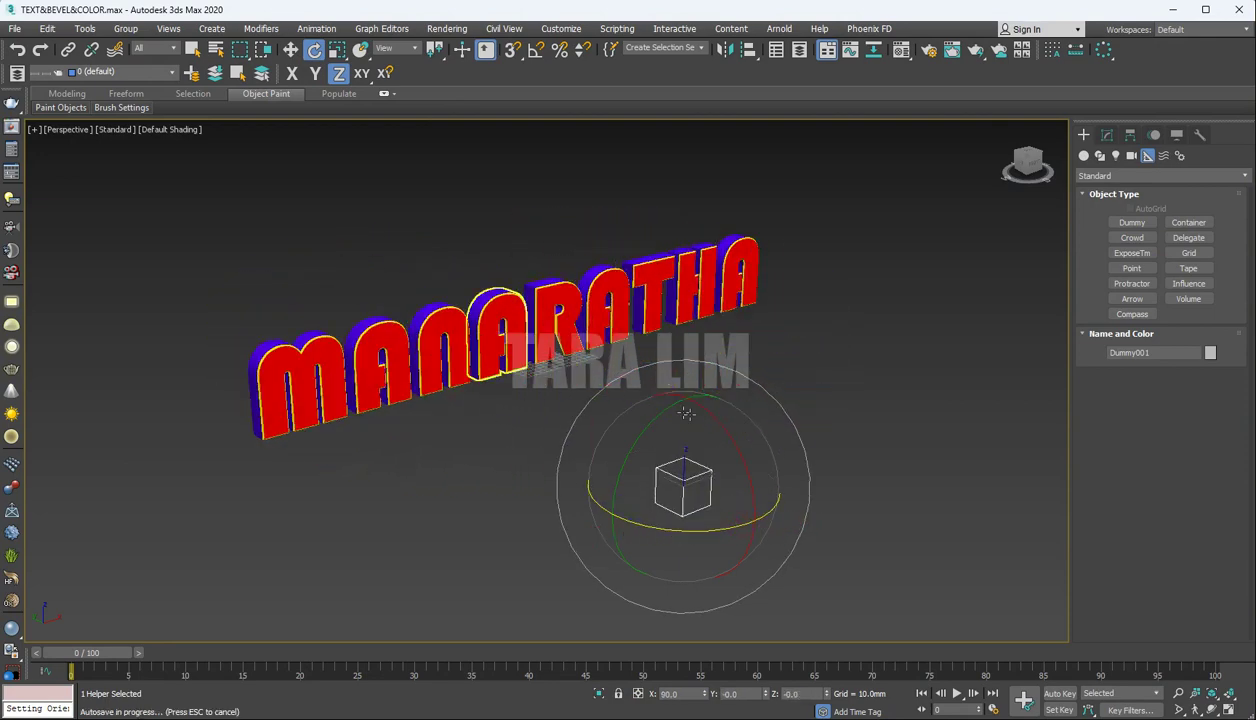
Try rotating the dummy about its X and Y axes.
drag(752, 487, 730, 446)
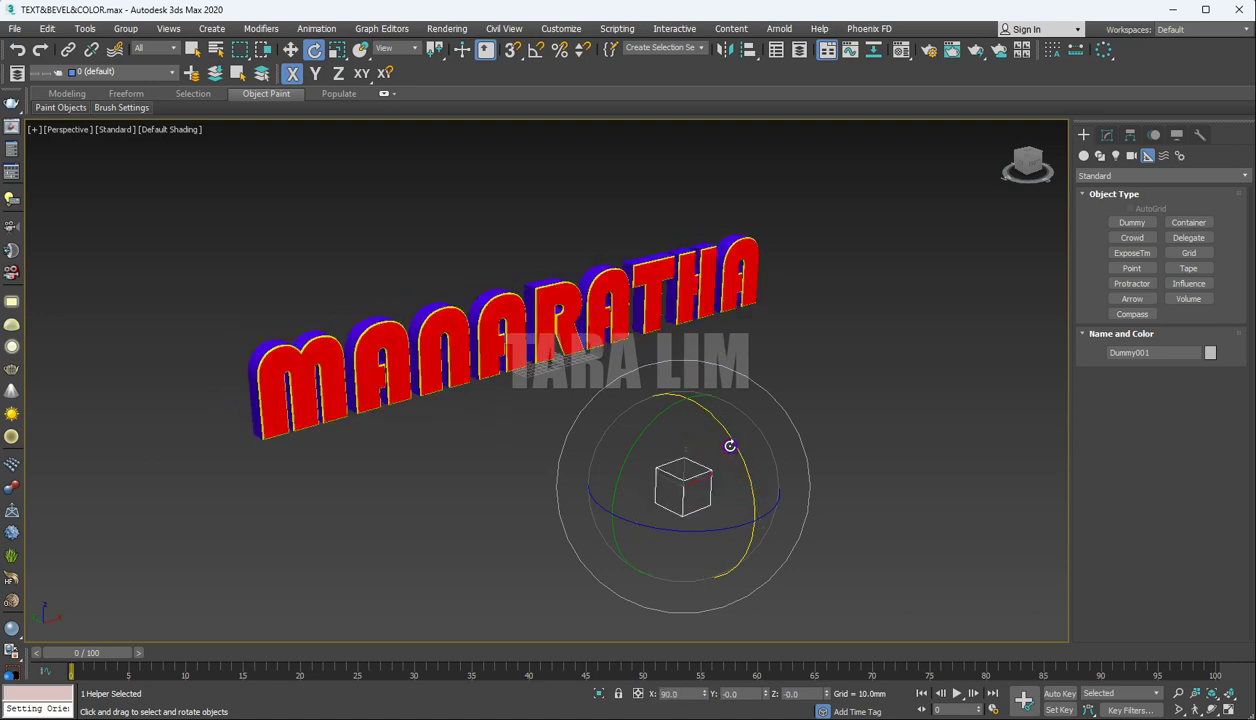
drag(673, 404, 620, 433)
right_click(620, 433)
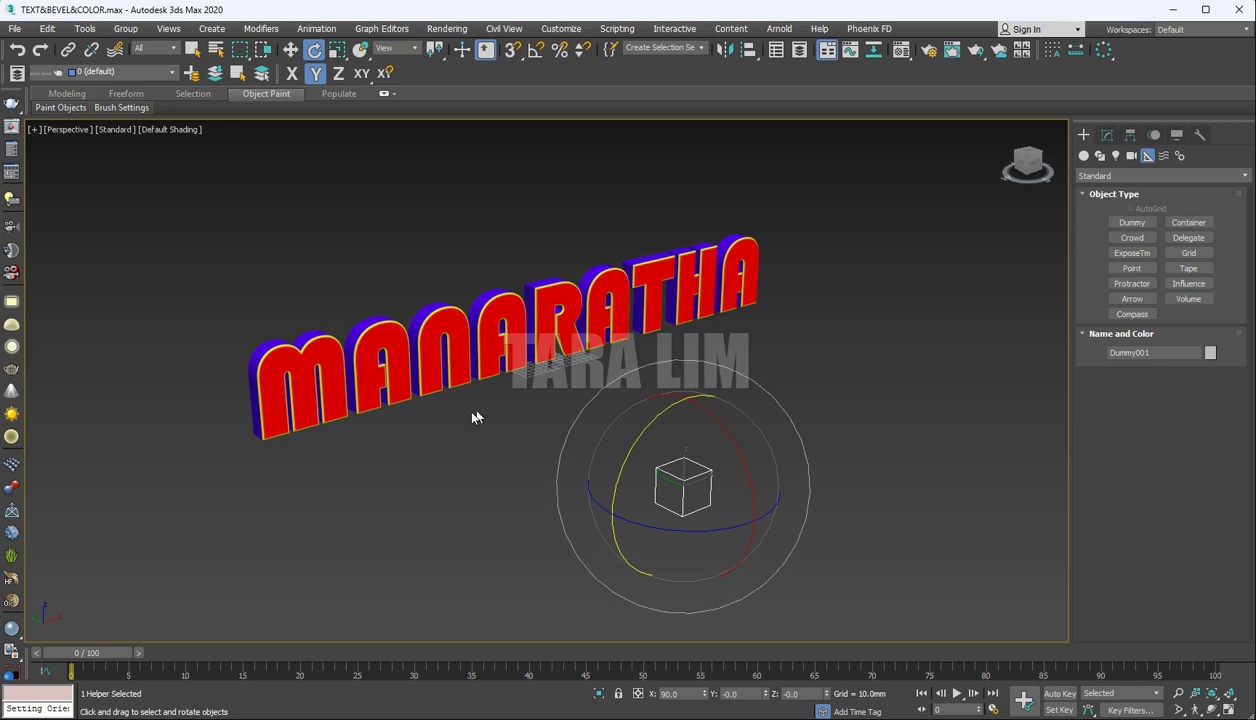
Select all the letters and center each one's pivot to its own object using Affect Pivot Only.
drag(120, 177, 953, 452)
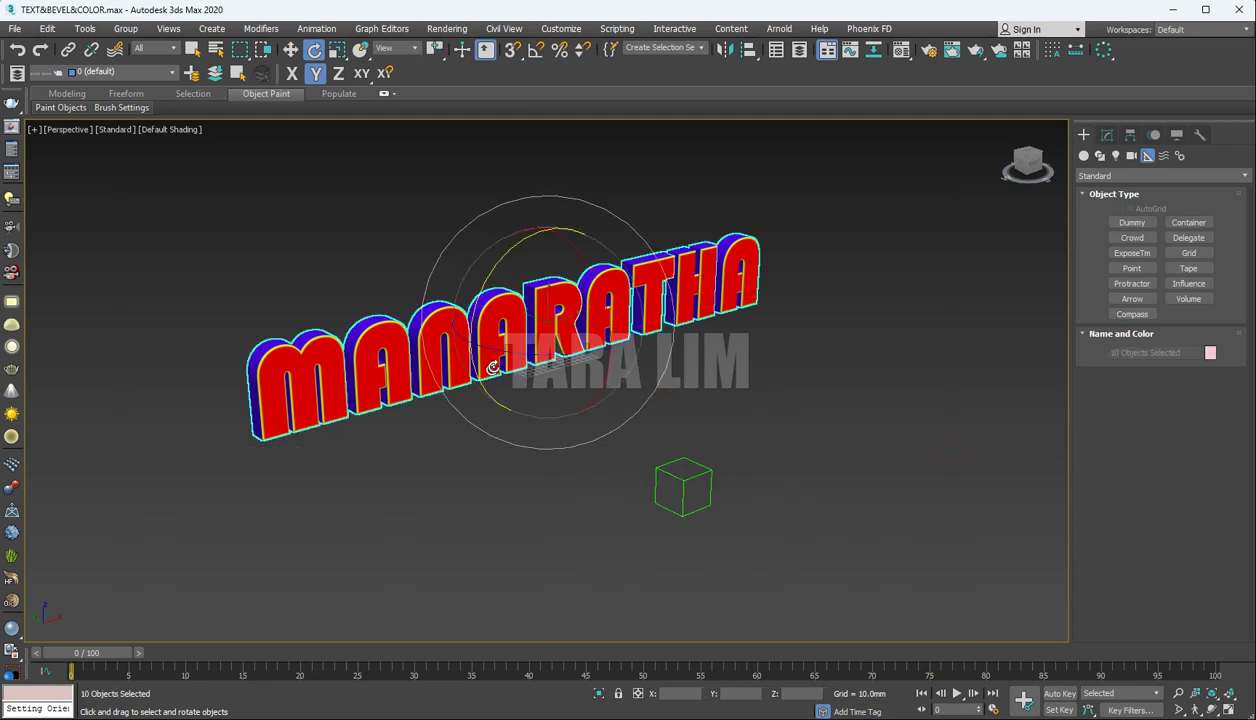
click(290, 50)
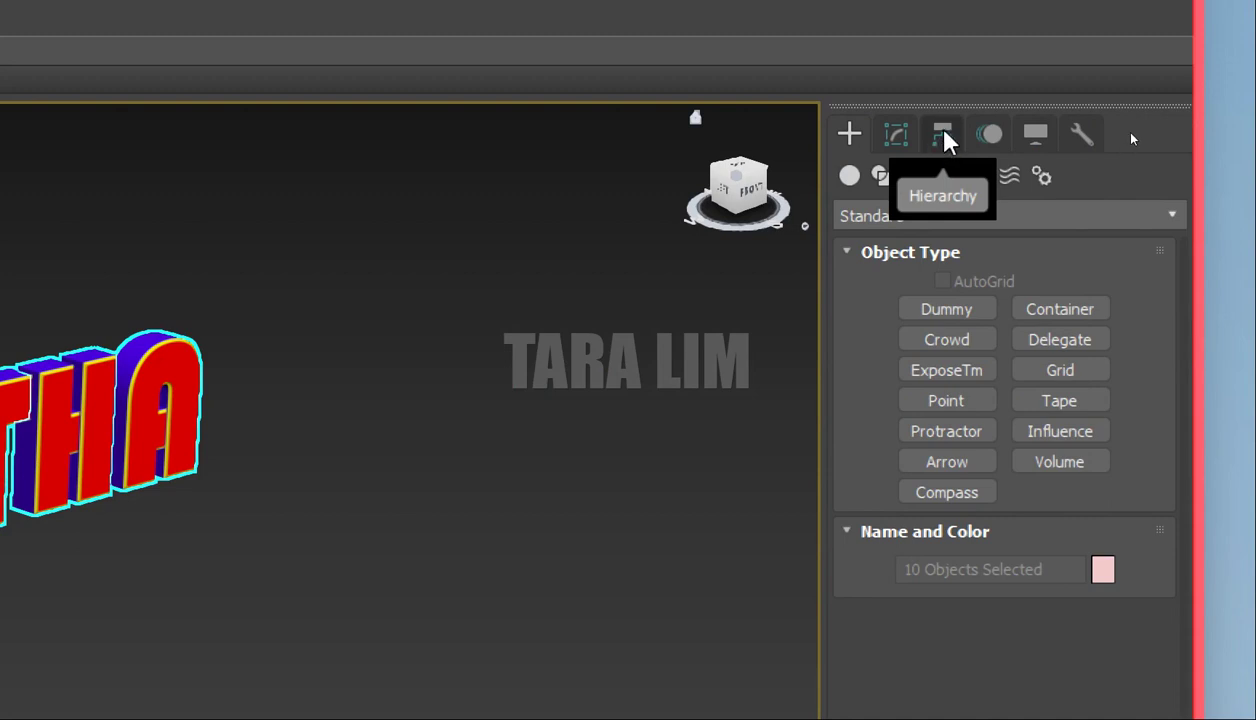
click(942, 136)
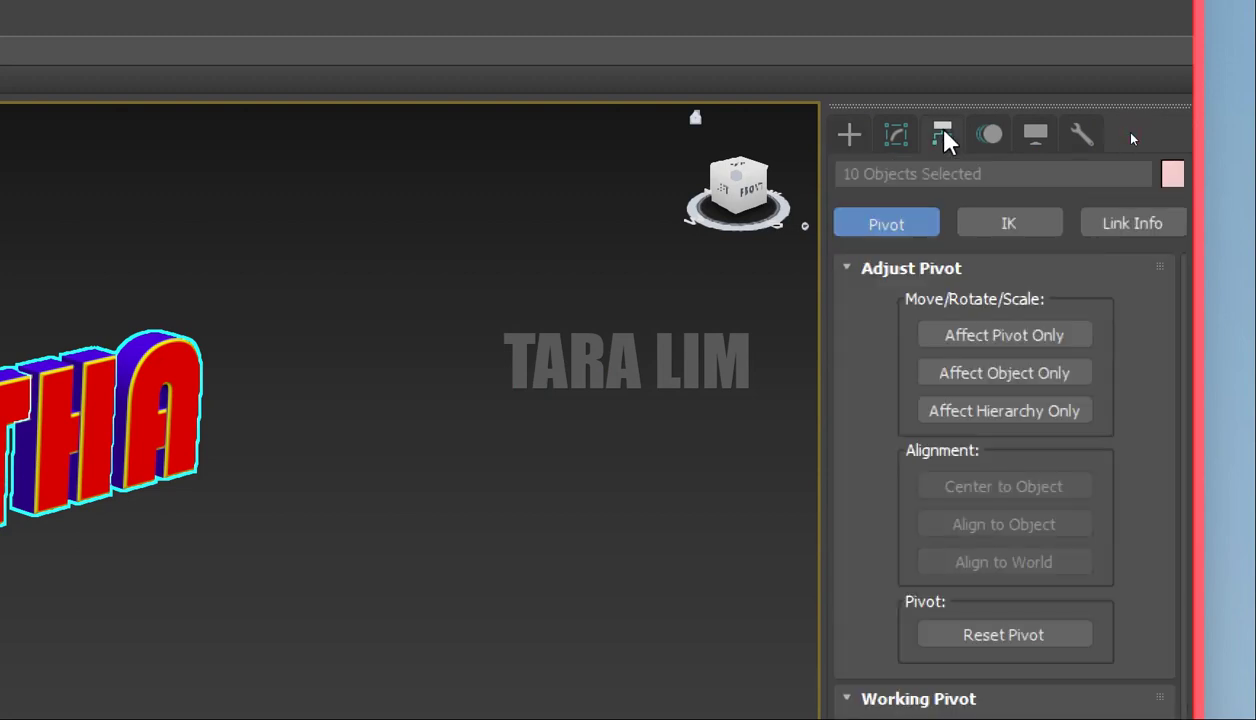
click(985, 340)
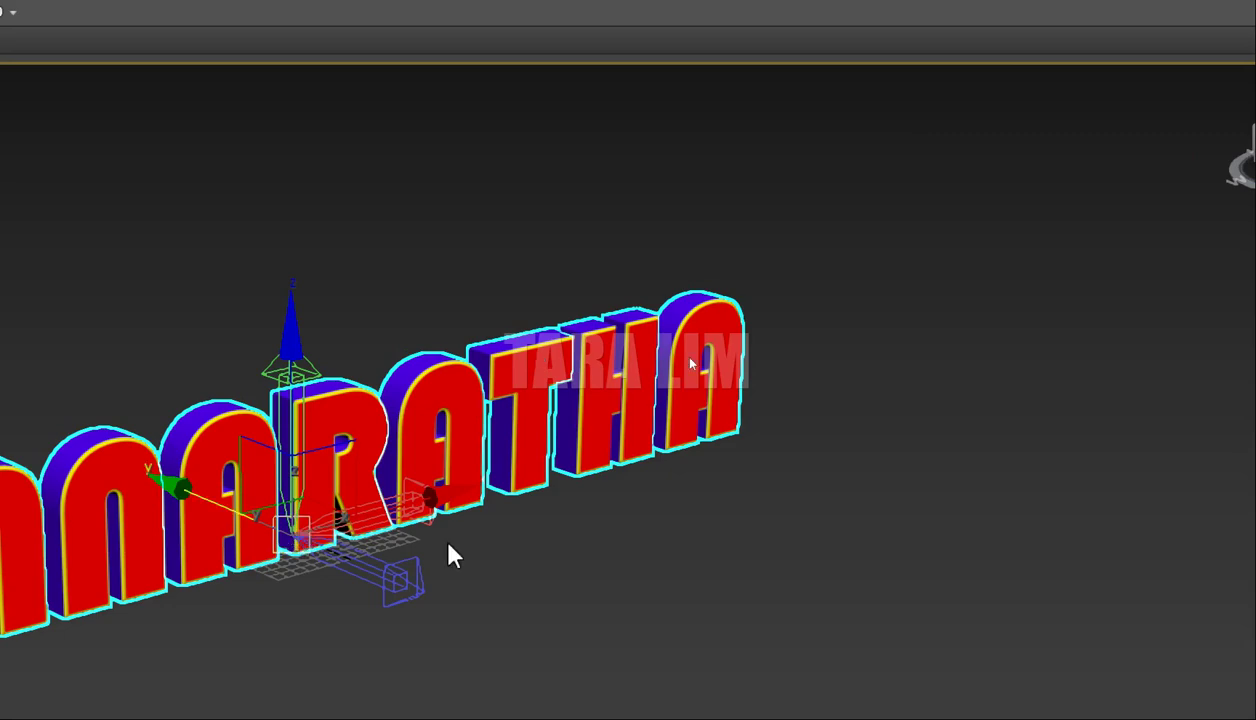
middle_drag(631, 552, 1028, 468)
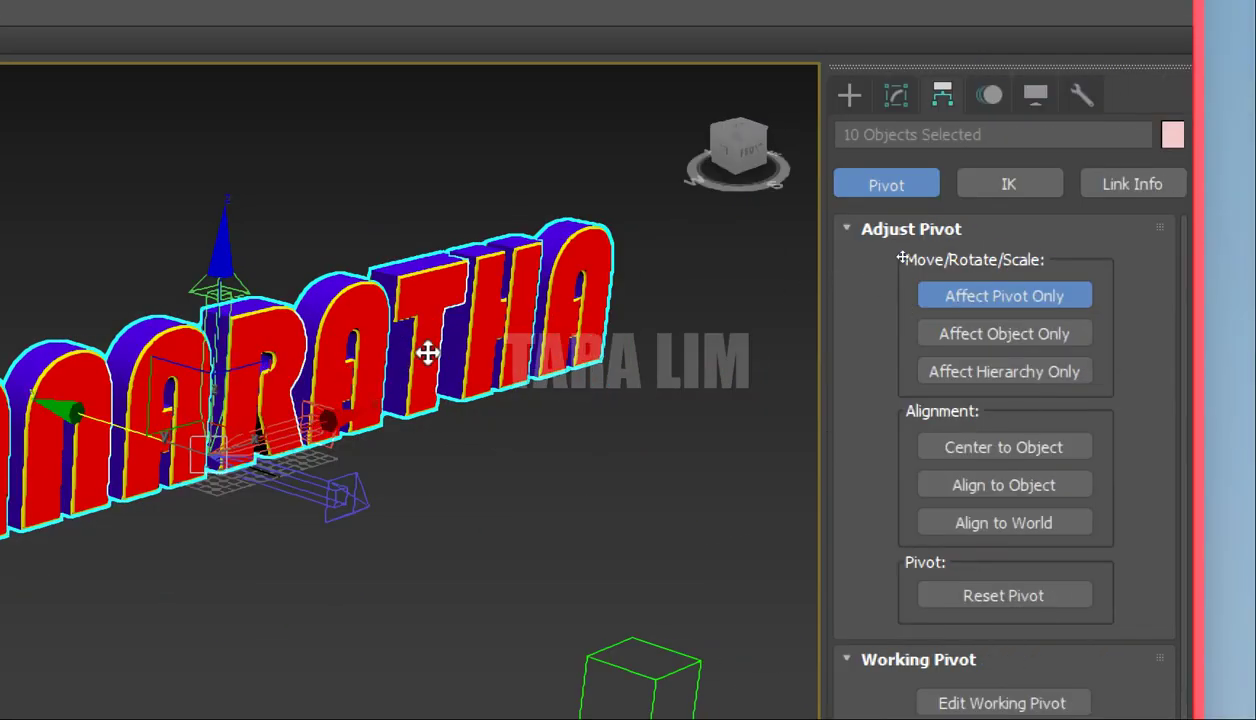
click(976, 455)
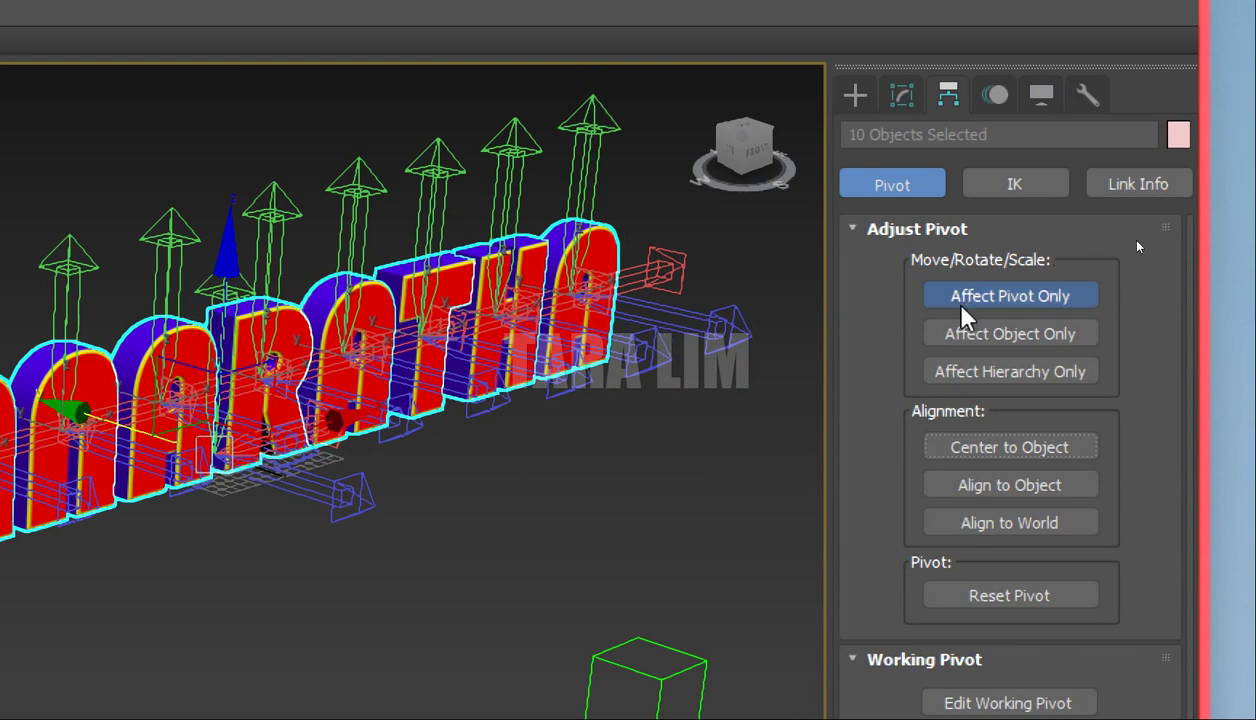
click(963, 310)
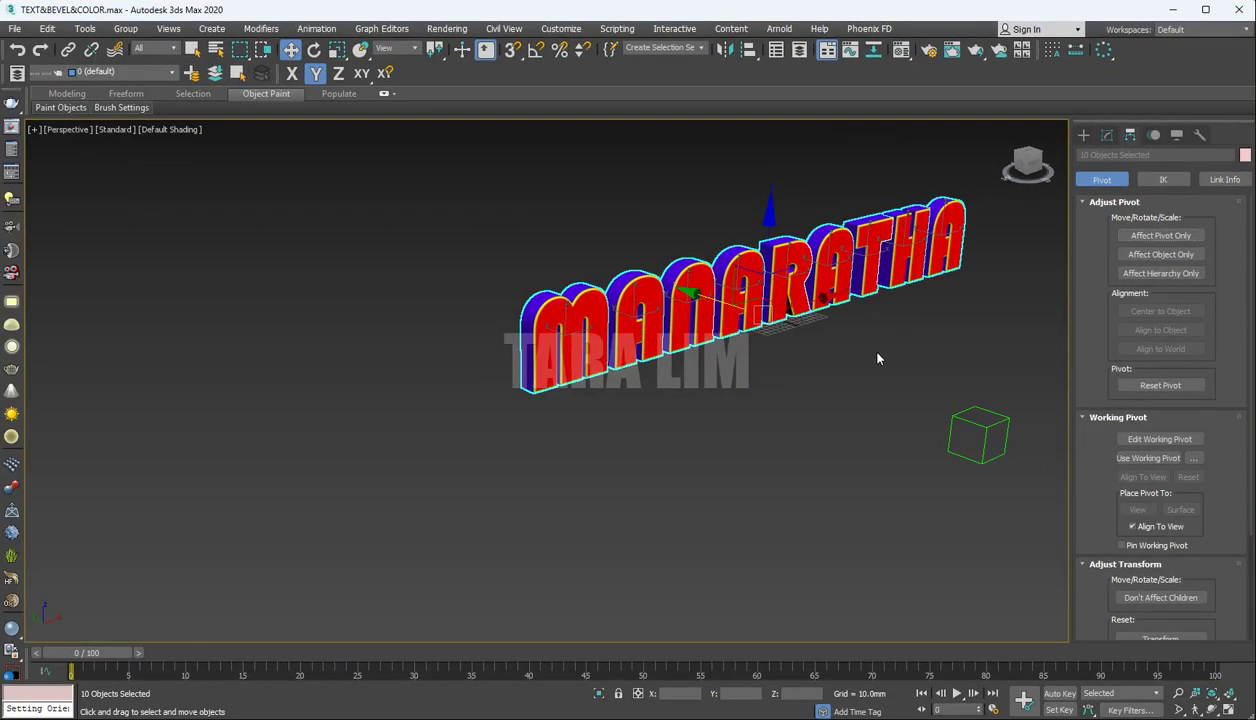
Select the dummy and try rotating it about the Z axis to check how the letters turn on their centered pivots.
mouse_move(878, 358)
middle_down()
mouse_move(720, 395)
mouse_move(715, 415)
middle_up()
click(728, 405)
click(661, 461)
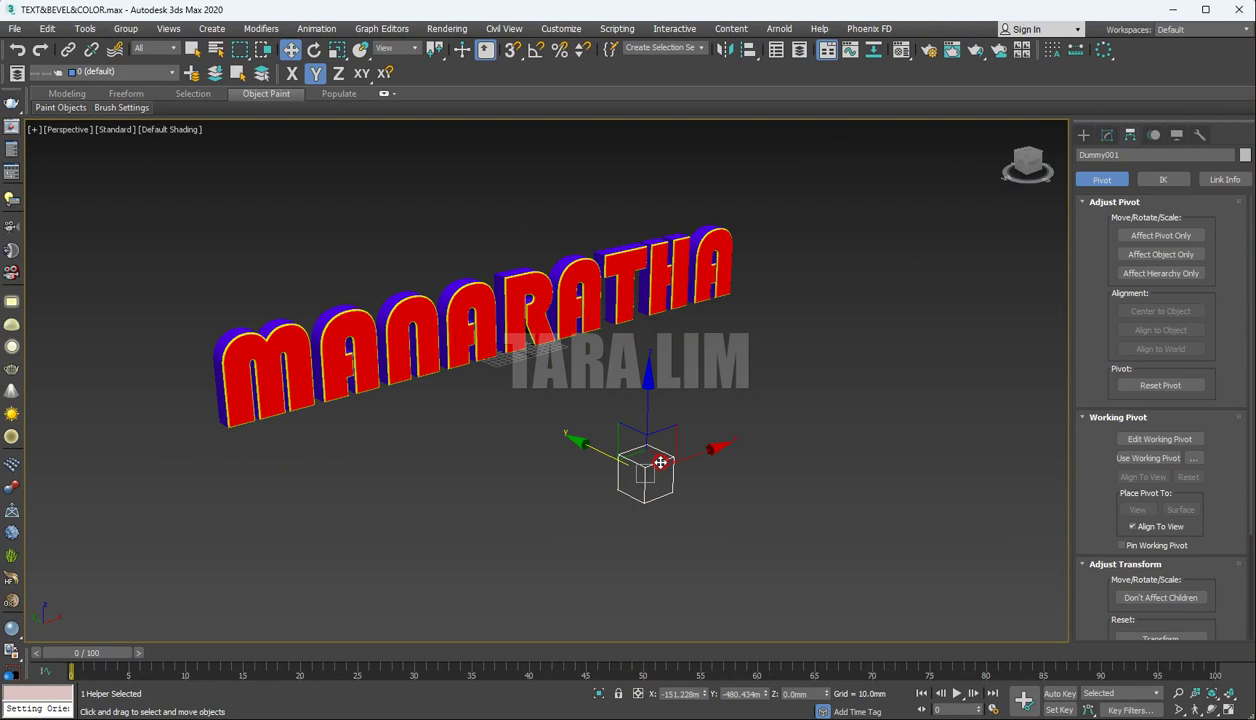
click(314, 49)
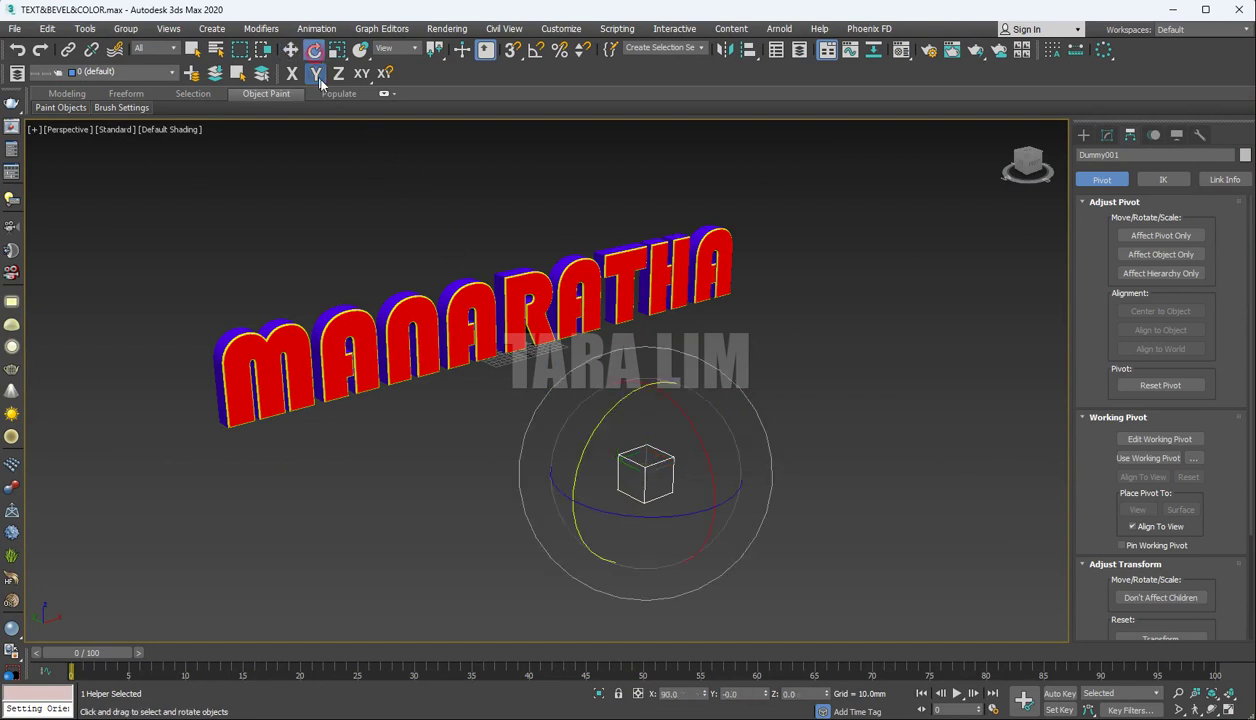
drag(604, 514, 655, 508)
right_click(655, 508)
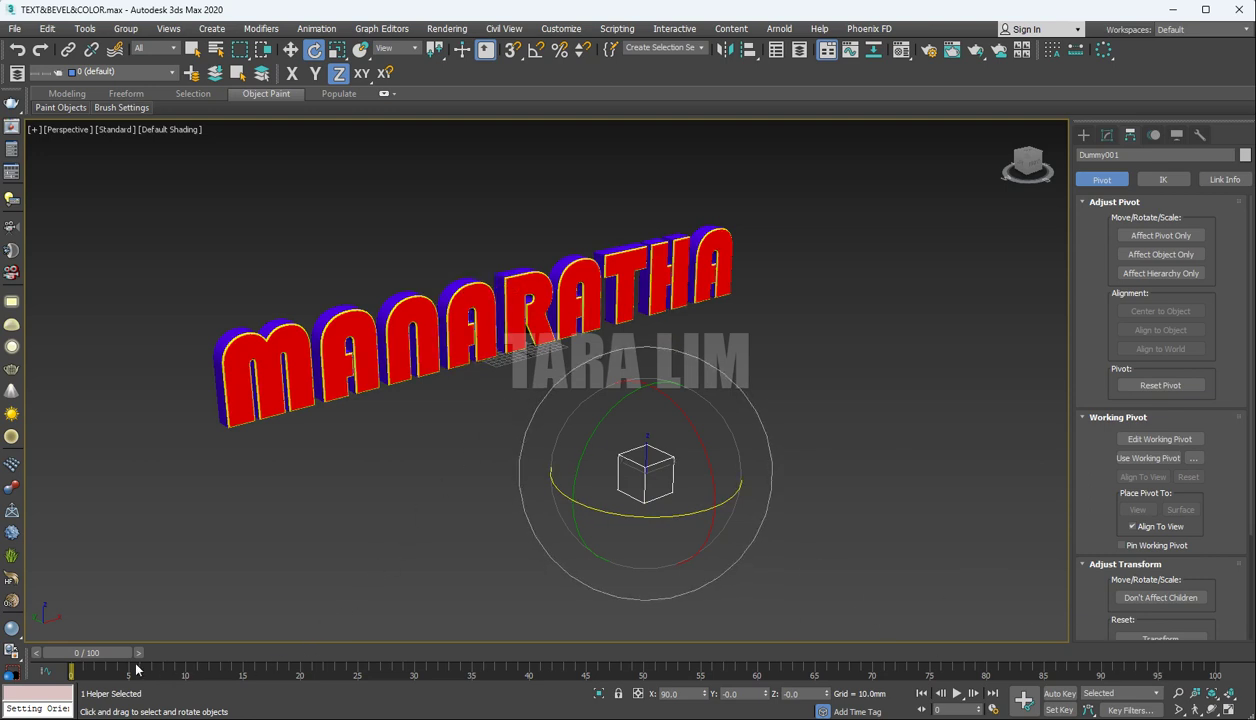
Turn on Auto Key, set a key for the dummy at frame 80, and return to frame 0.
drag(93, 656, 986, 663)
key(e)
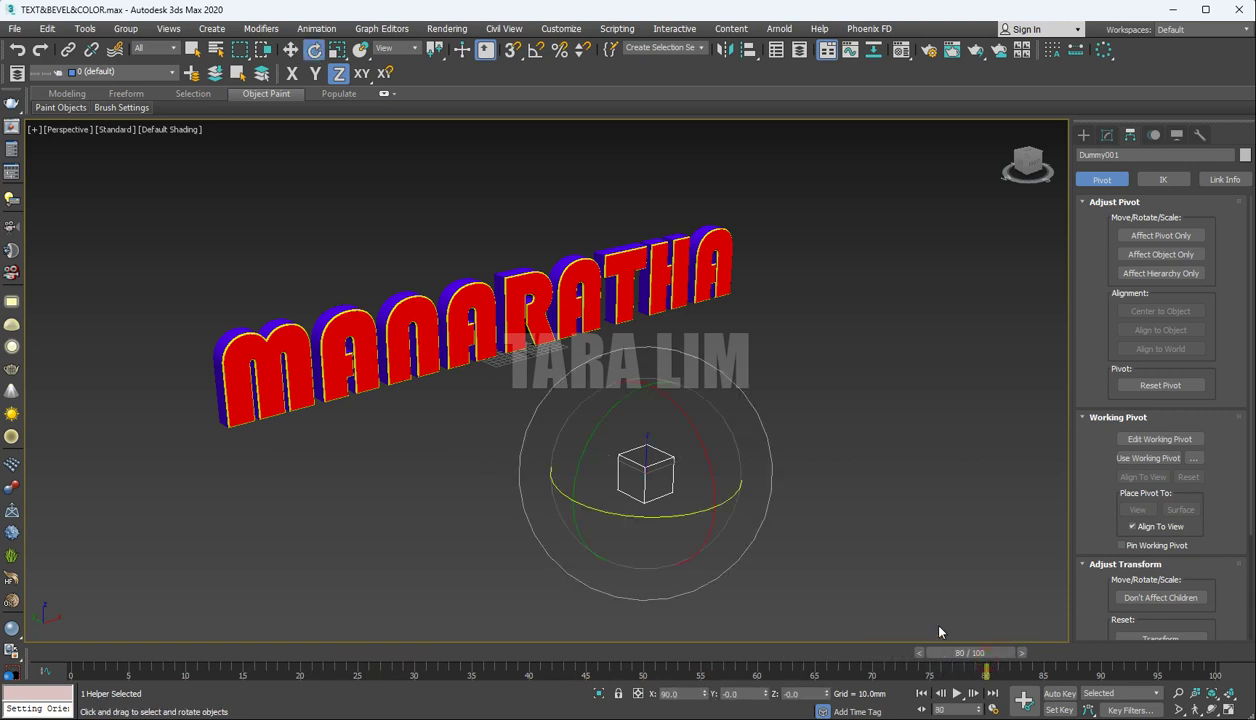
click(1060, 694)
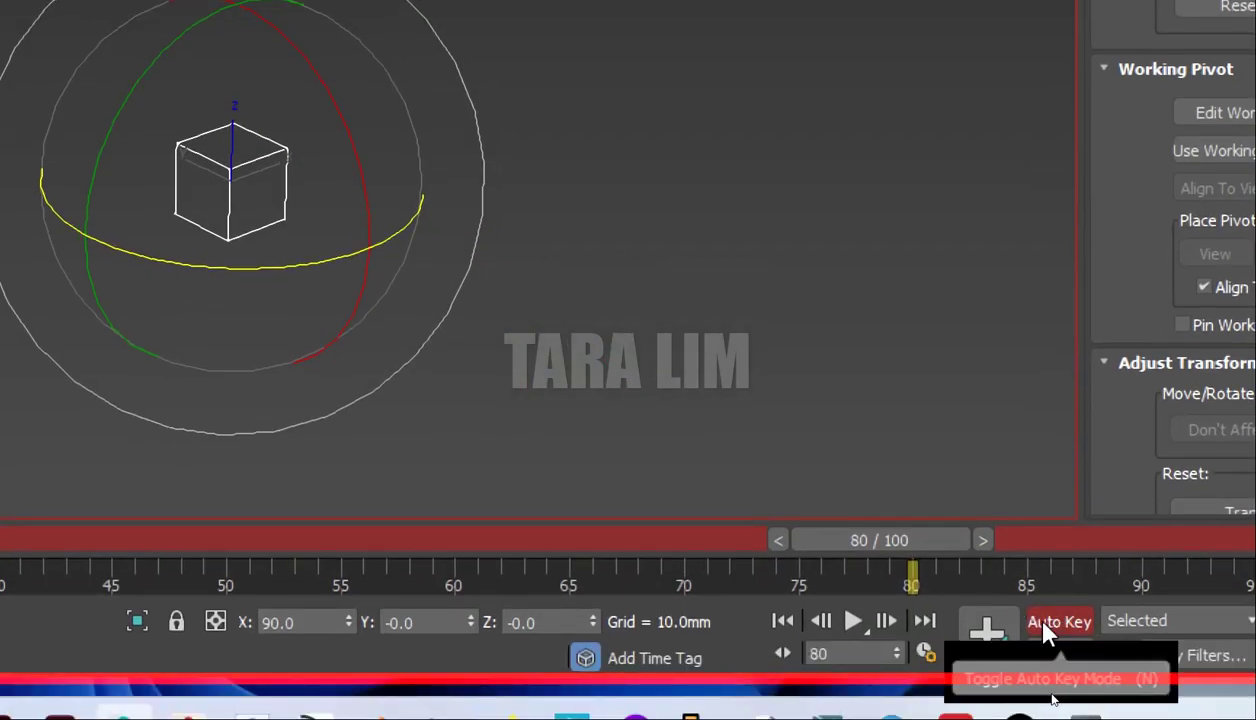
click(988, 636)
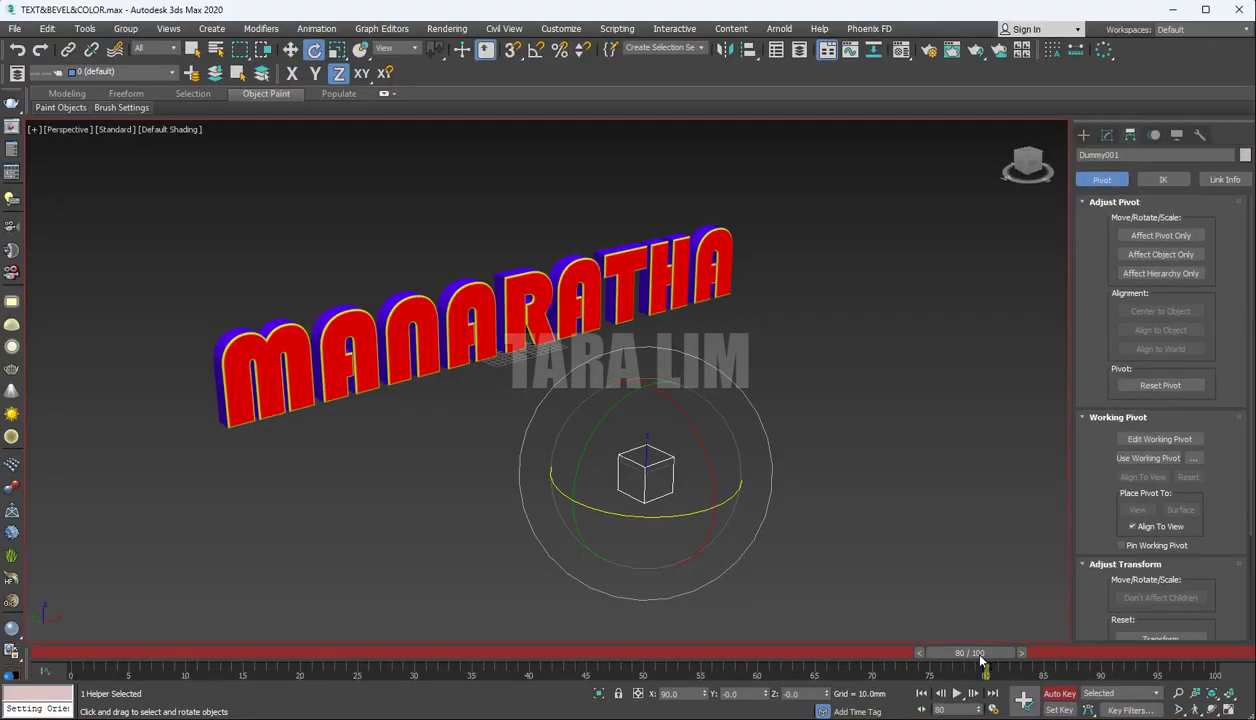
drag(981, 660, 68, 654)
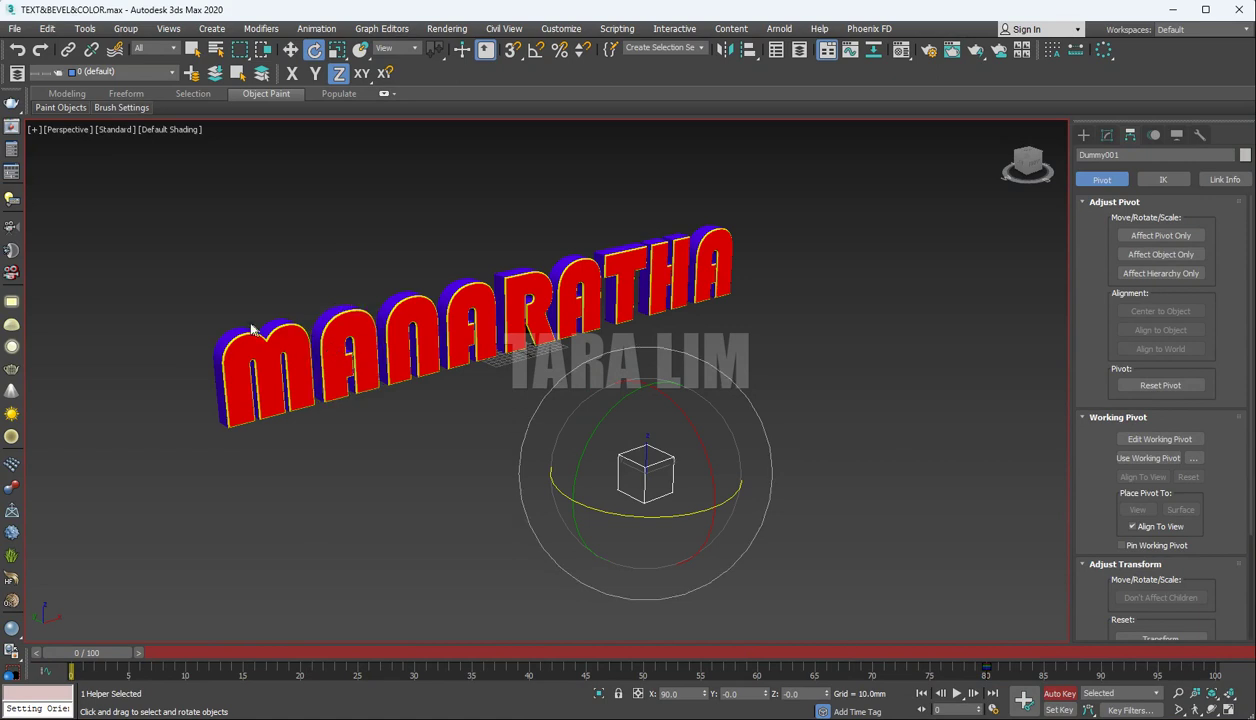
Select all the letters and set a key for their current position at frame 90.
drag(95, 146, 905, 389)
drag(953, 443, 953, 443)
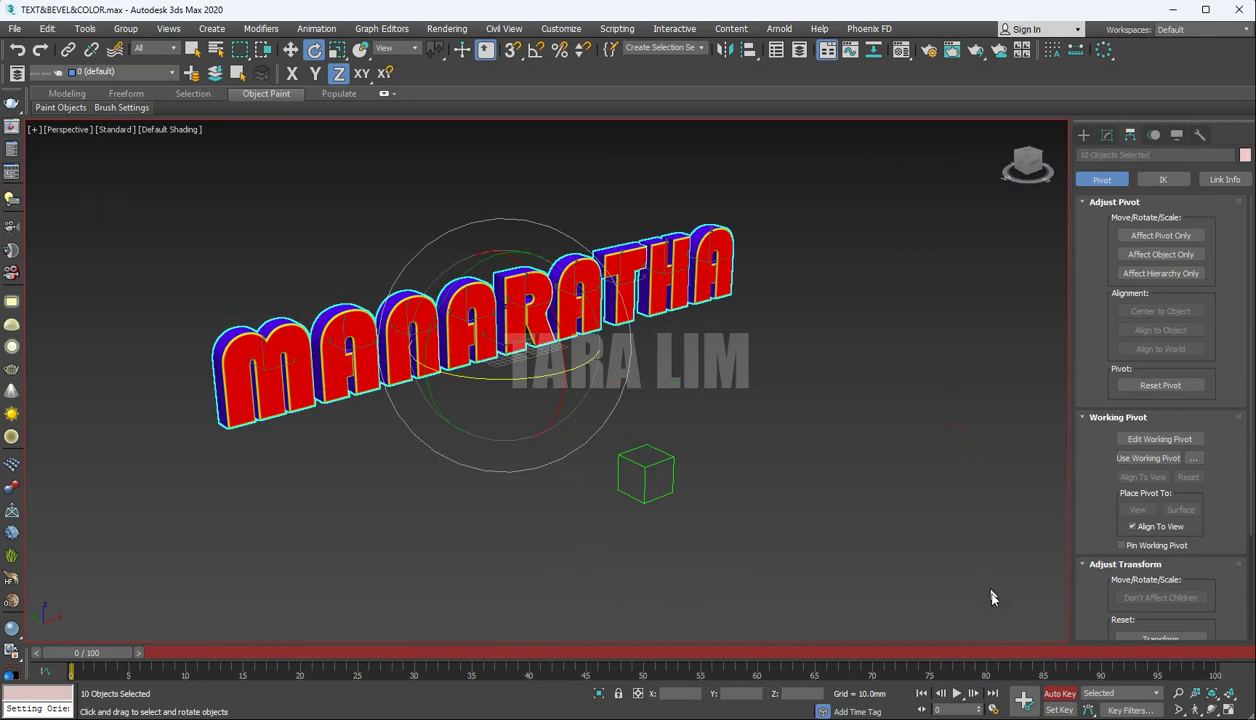
drag(91, 655, 1085, 641)
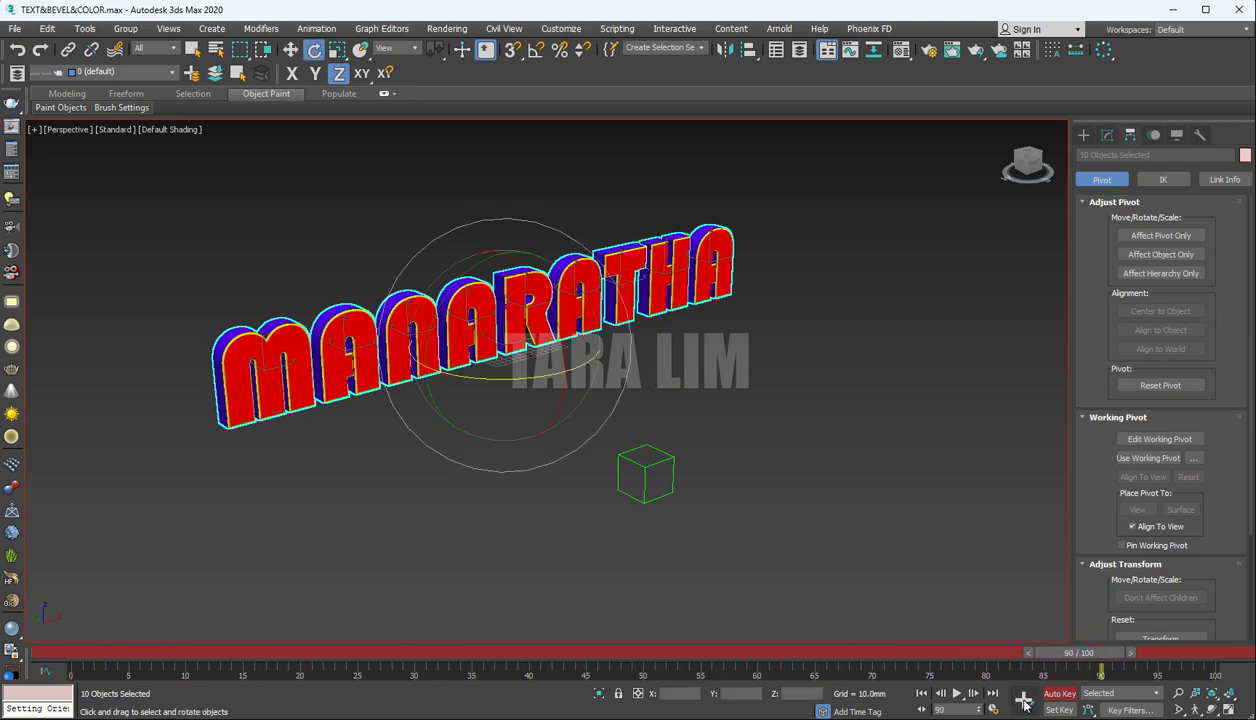
click(1024, 701)
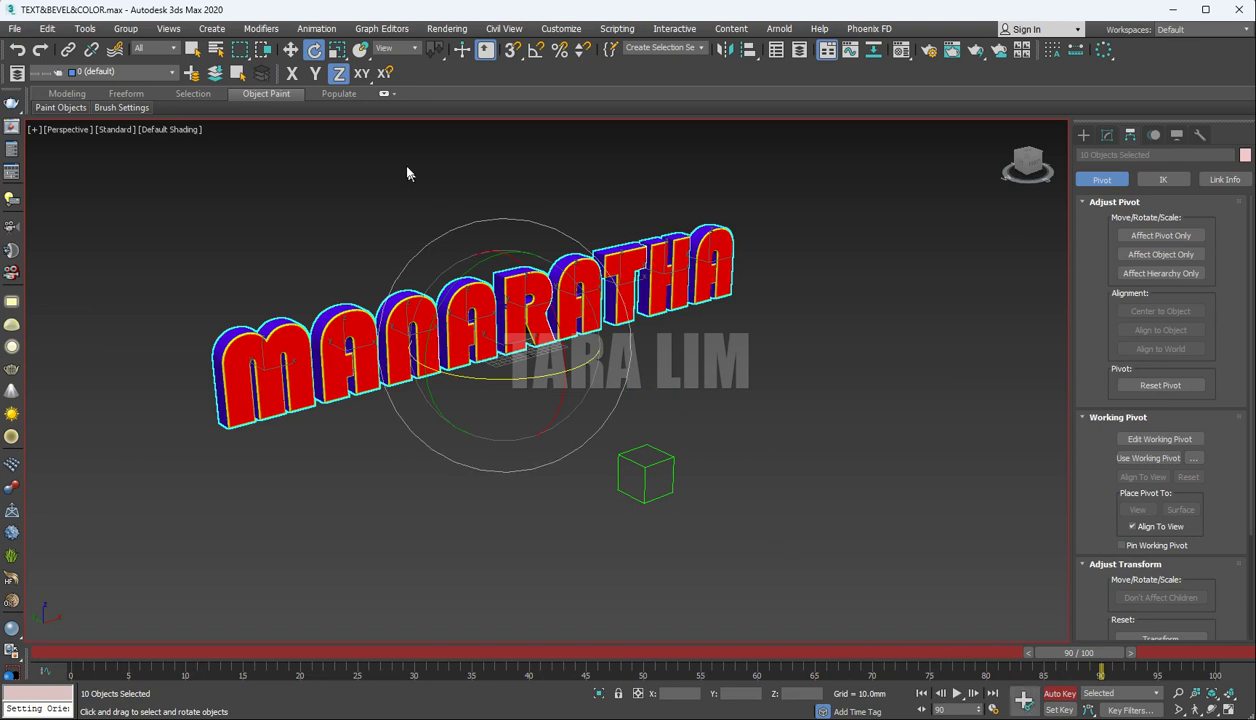
click(291, 52)
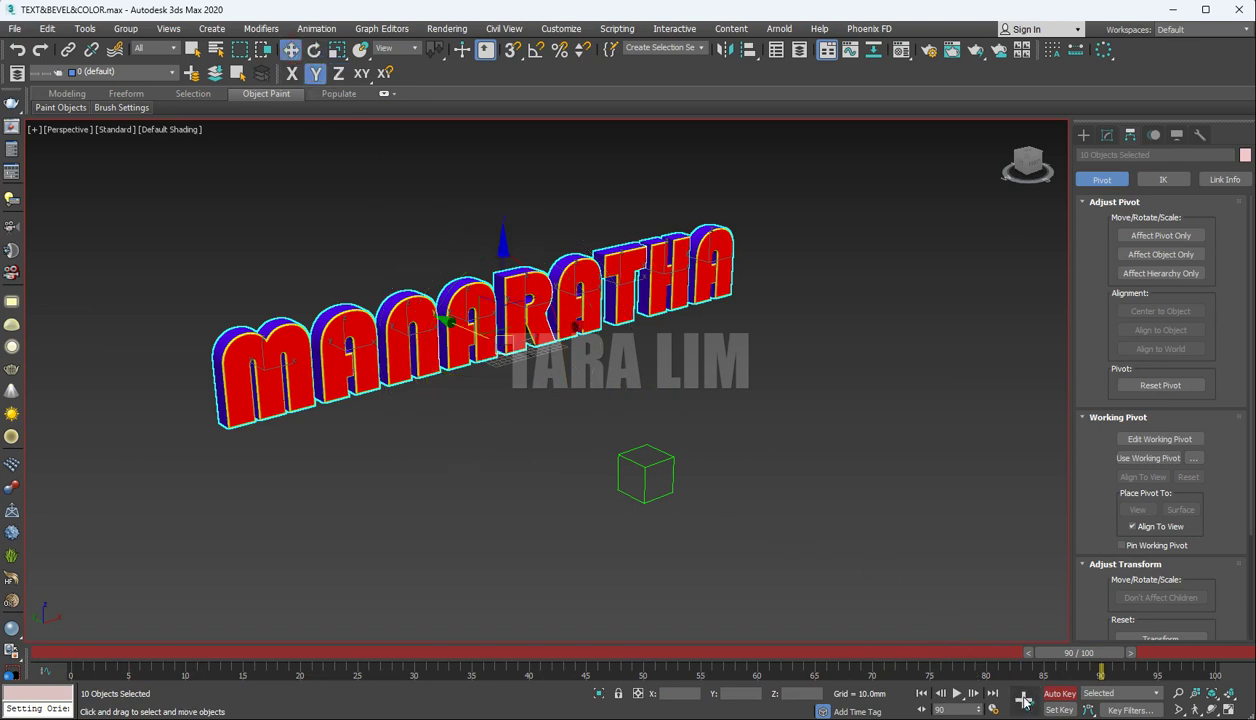
click(1024, 701)
At frame 0, move the letters along Y out of view to about -1145 mm, and scrub to frame 90.
drag(1078, 654, 70, 655)
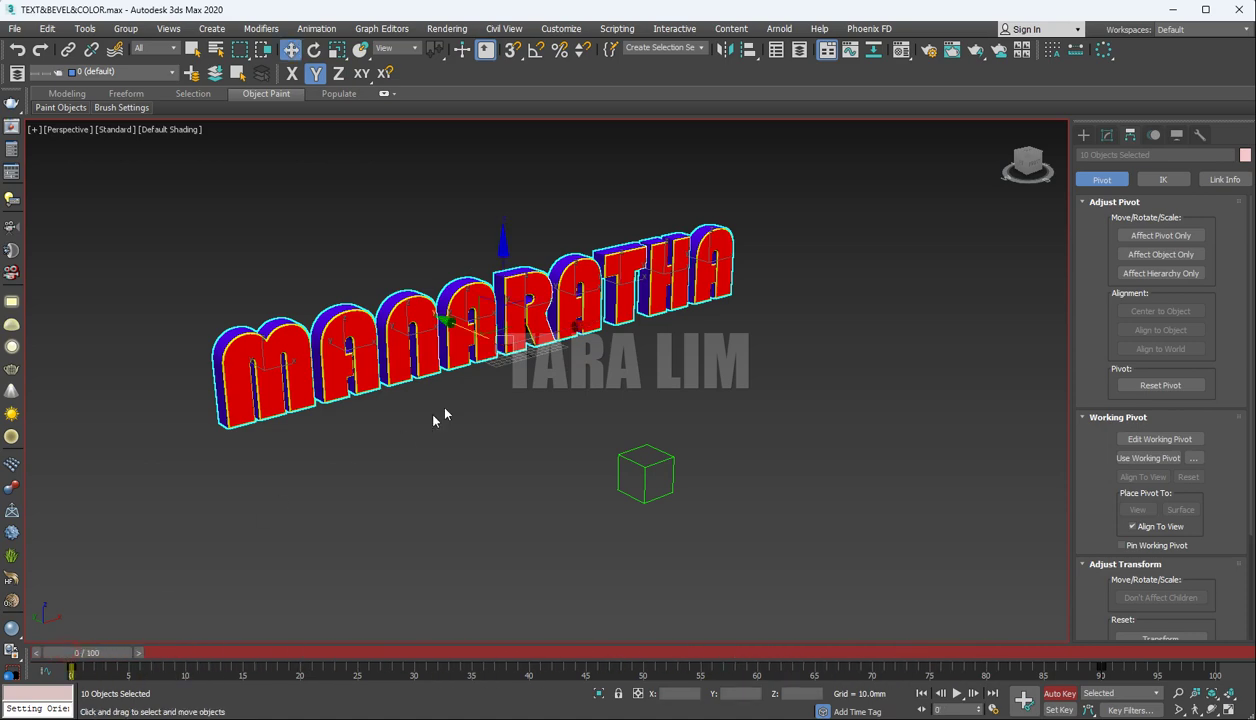
drag(451, 321, 1197, 677)
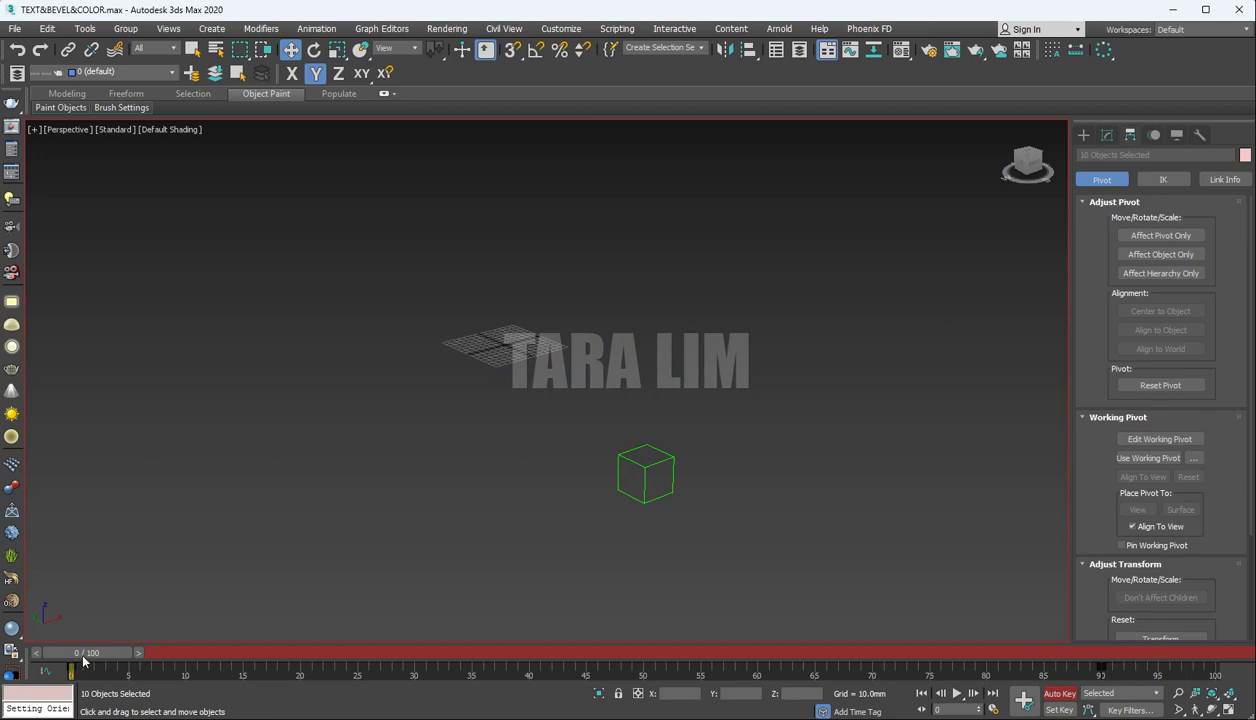
drag(83, 659, 1088, 652)
key(w)
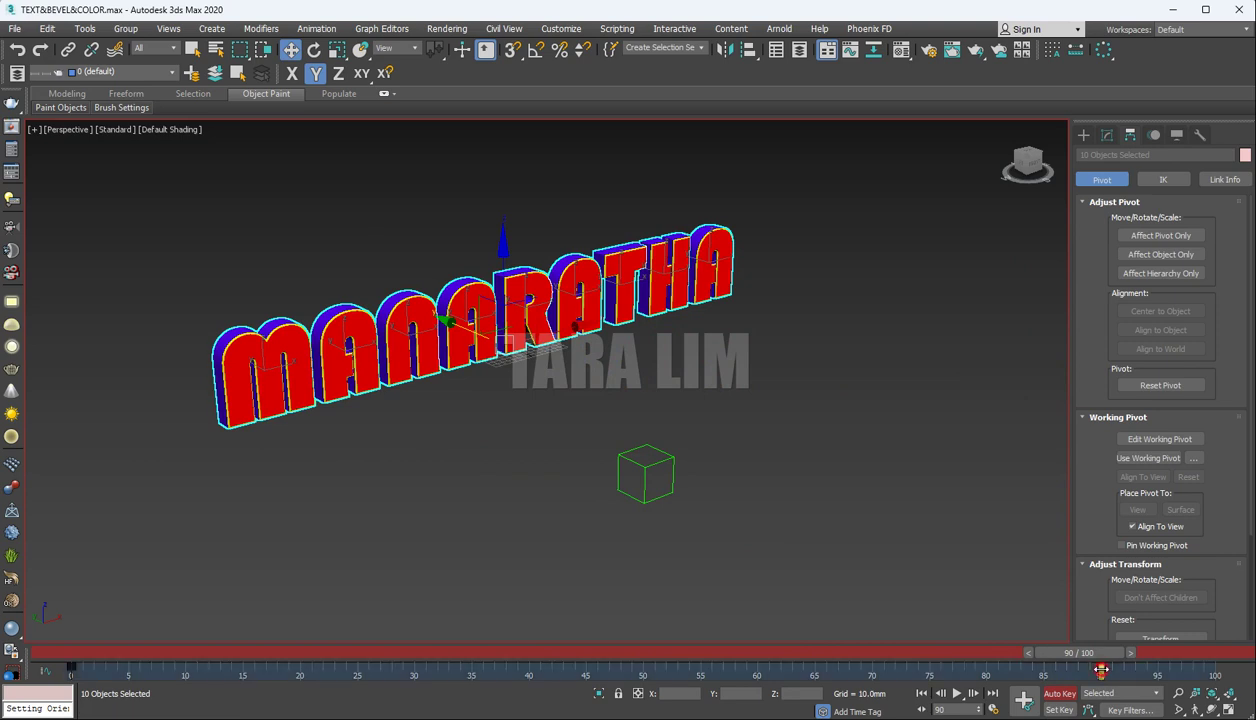
Shift the frame 90 key of the letter M to frame 10 and that of the first A to frame 20.
drag(1100, 670, 1097, 672)
click(274, 391)
click(236, 397)
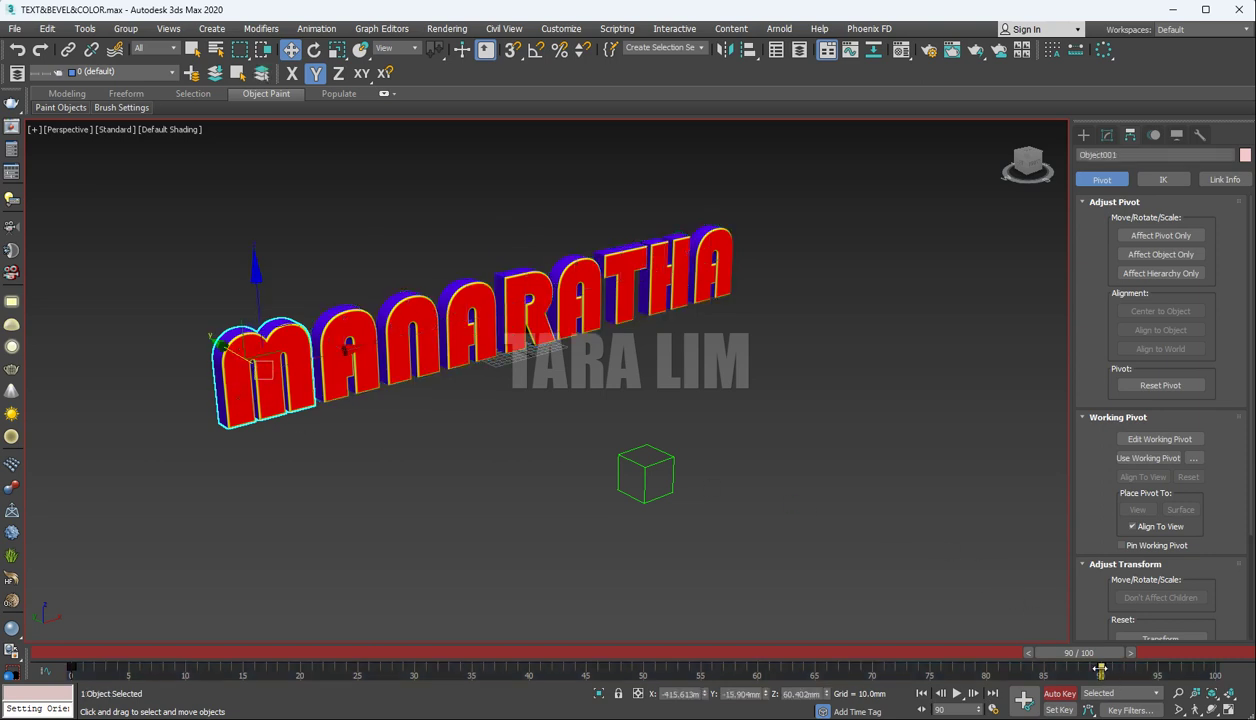
drag(1099, 668, 185, 668)
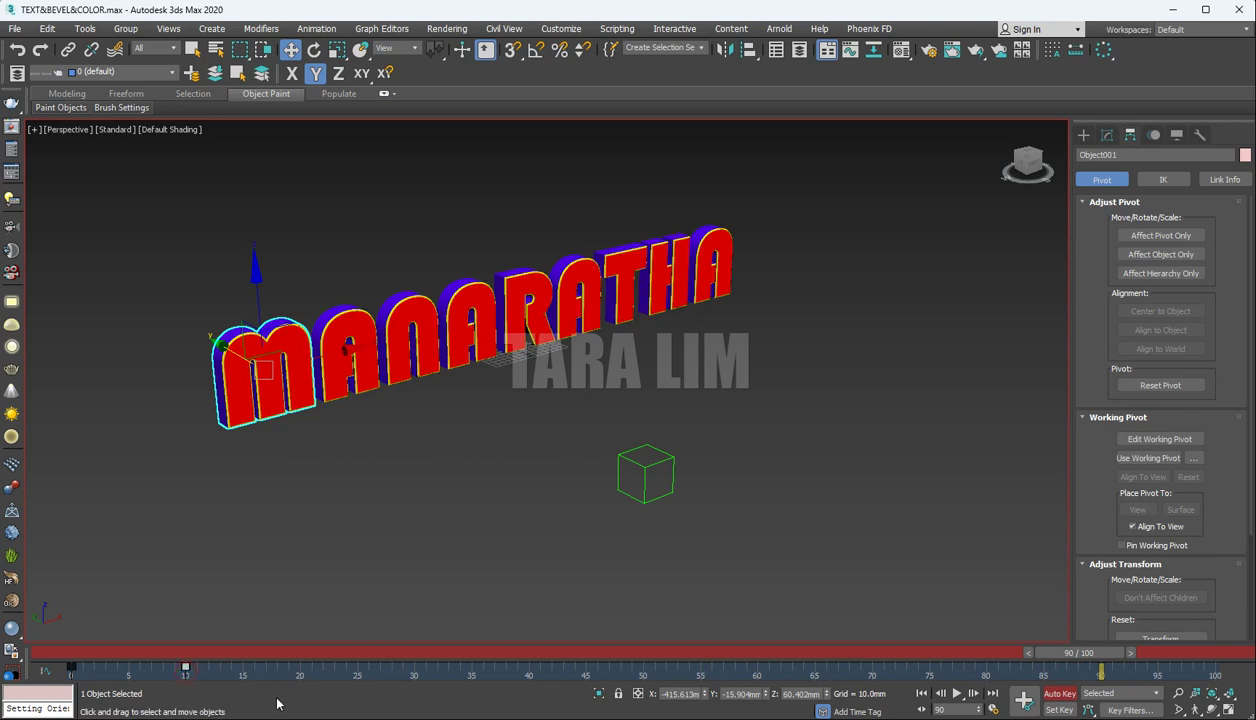
click(344, 335)
drag(1101, 670, 300, 668)
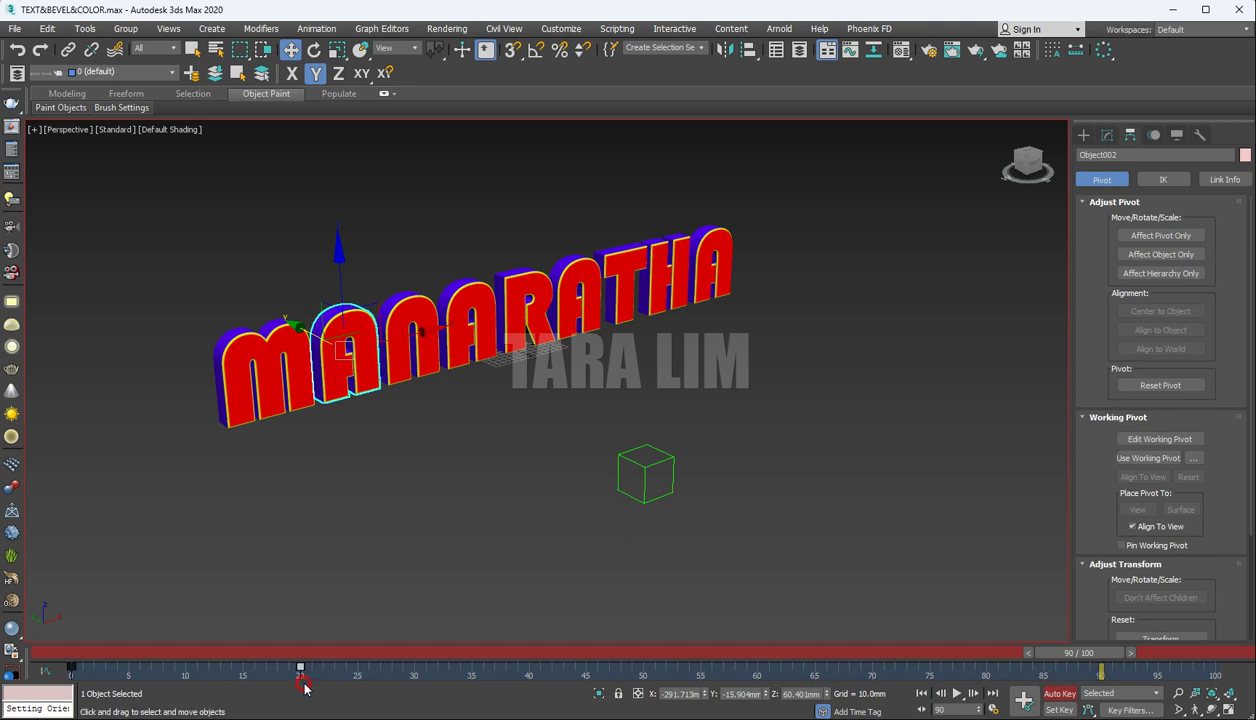
Shift the frame 90 key of the letter N to frame 30 and that of the second A to frame 40.
click(409, 312)
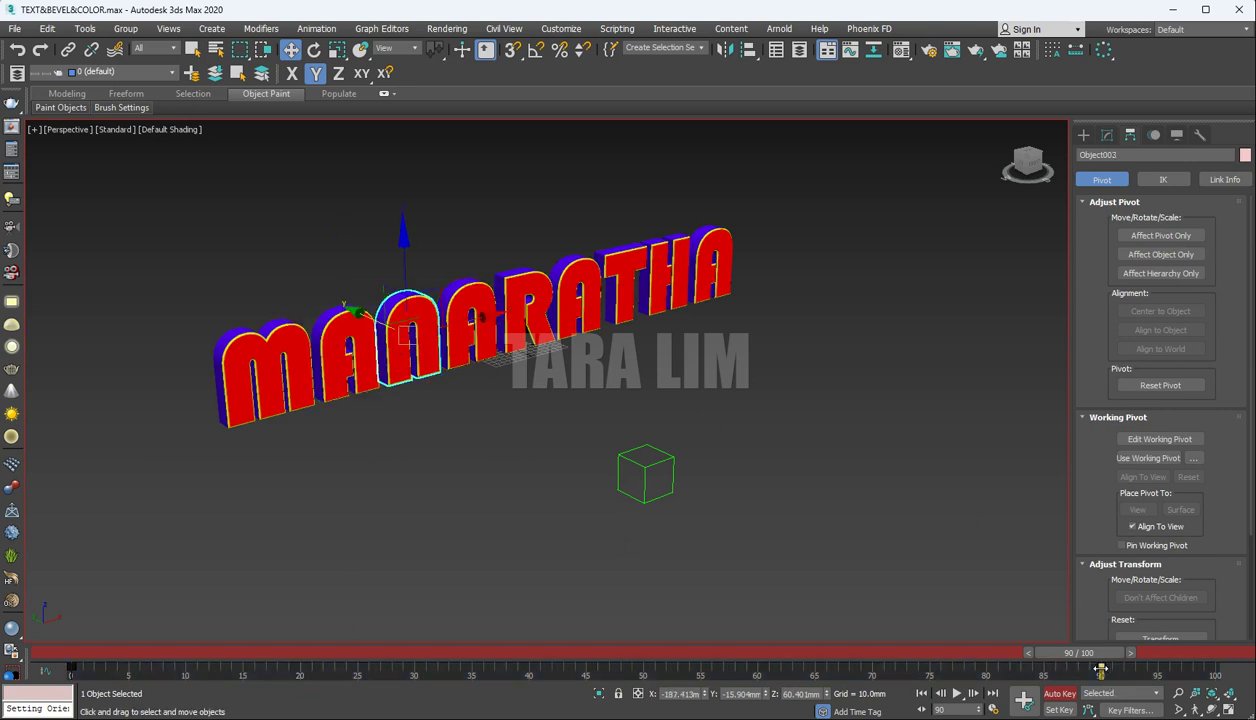
drag(1100, 668, 415, 685)
click(466, 290)
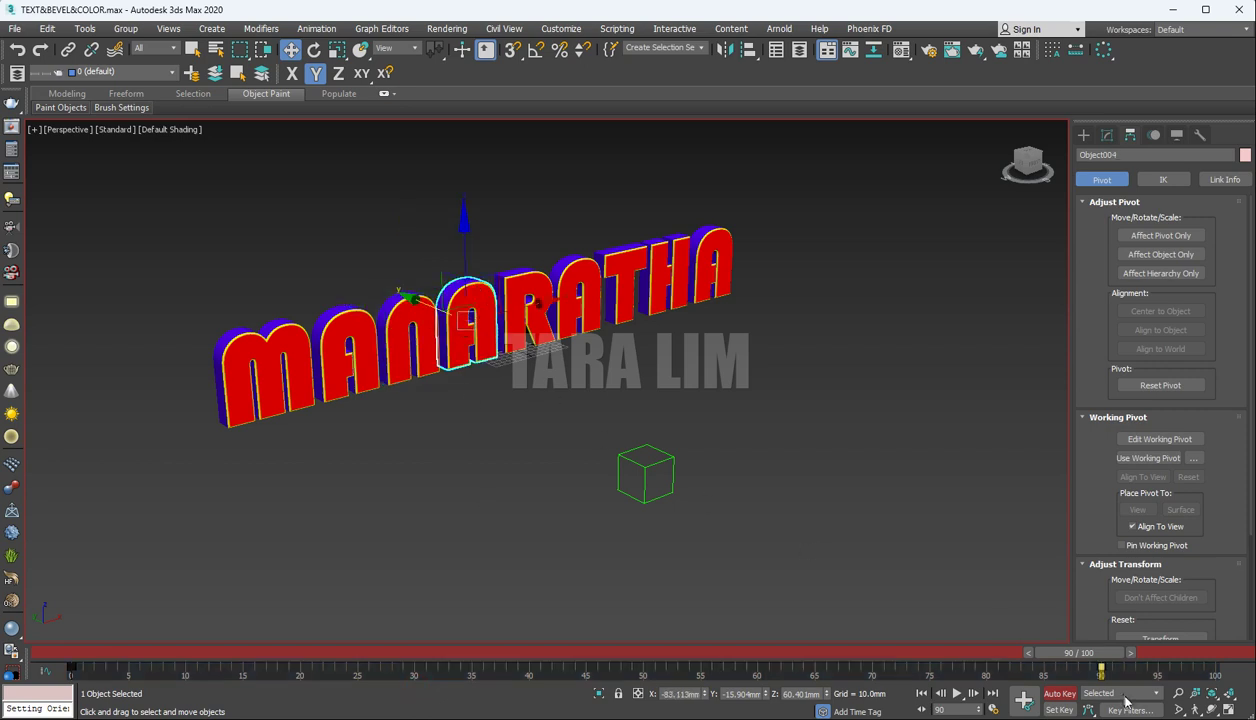
drag(1102, 668, 529, 668)
Shift the frame 90 key of the letter R to frame 50 and that of the third A to frame 60.
click(522, 305)
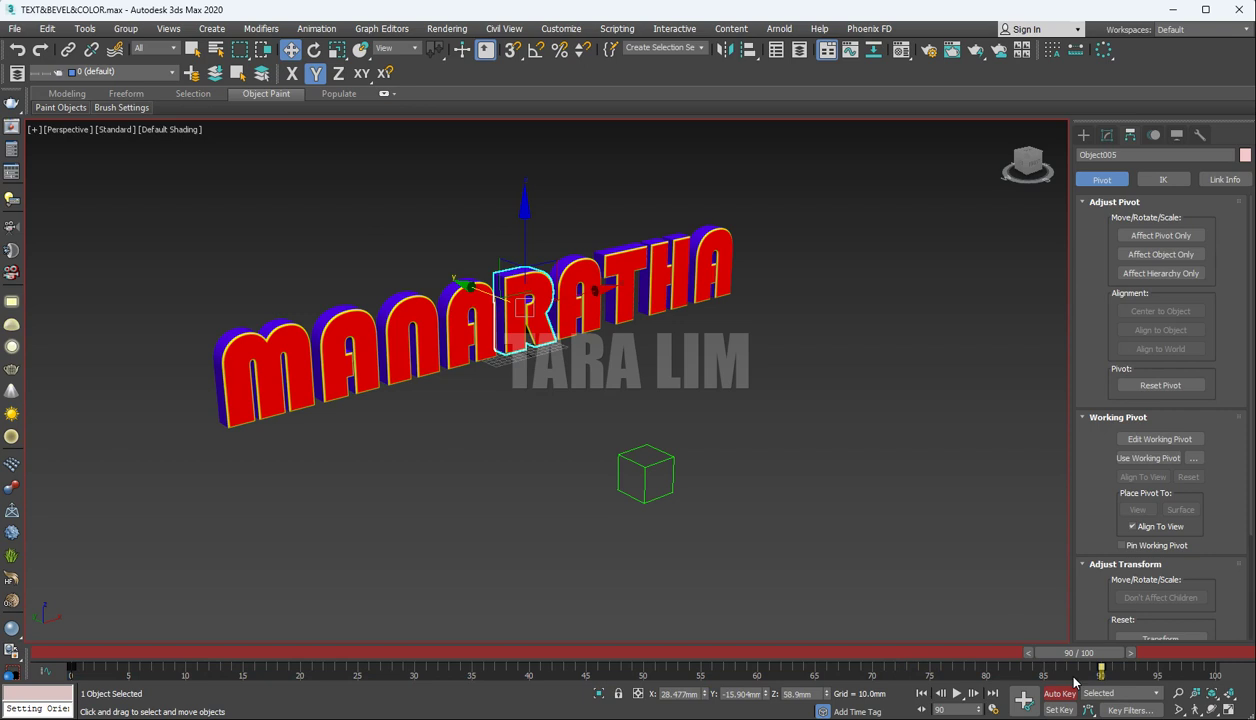
drag(1101, 670, 643, 668)
click(573, 288)
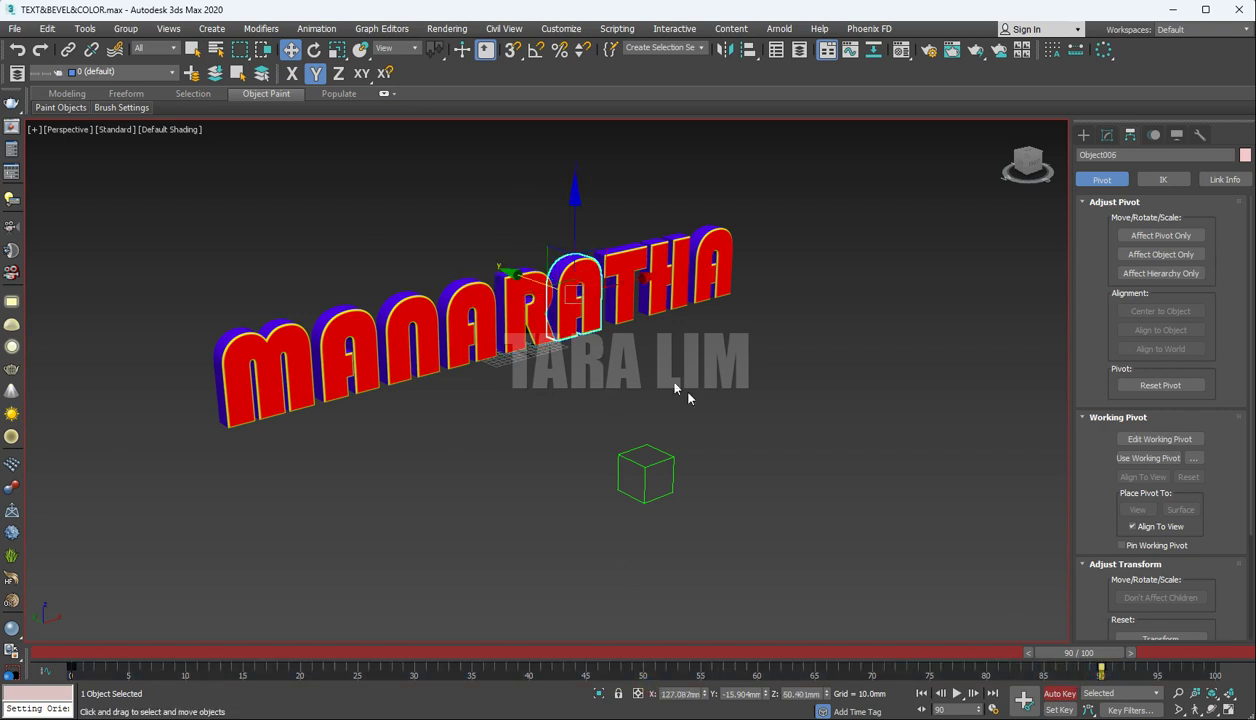
drag(1101, 668, 757, 668)
Shift the frame 90 key of the letter T to frame 70 and that of the H to frame 80.
click(630, 280)
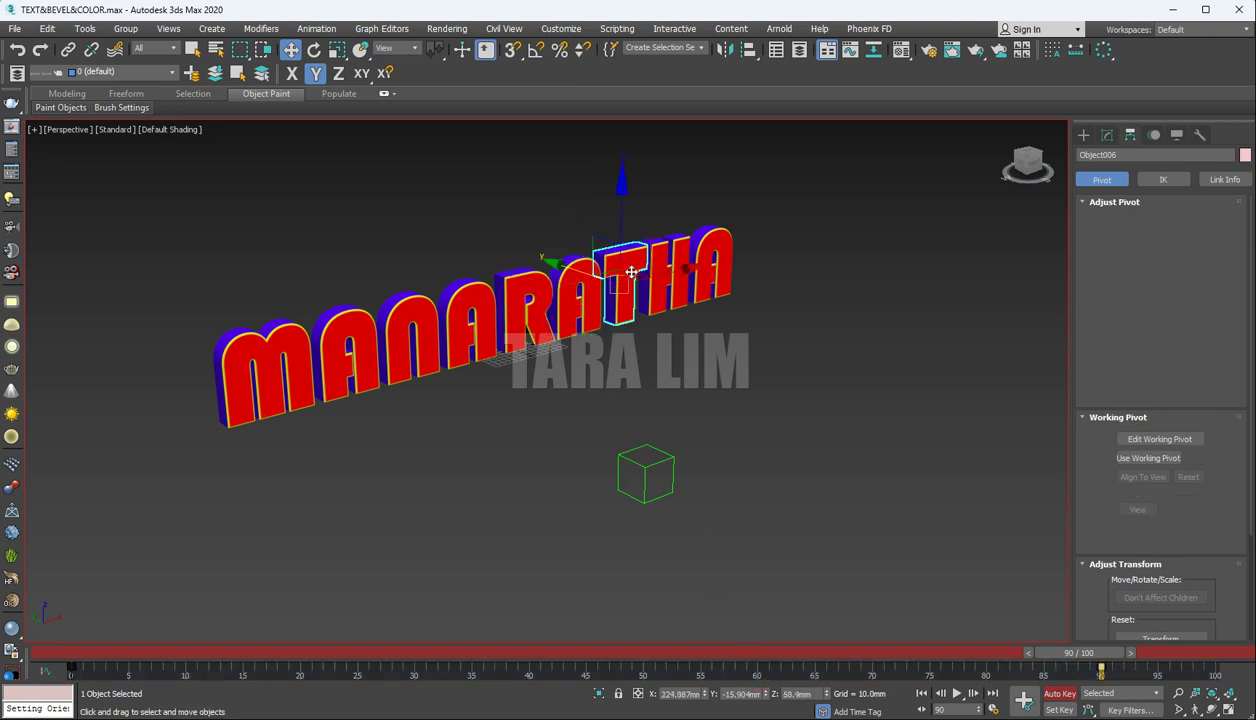
drag(1101, 668, 872, 668)
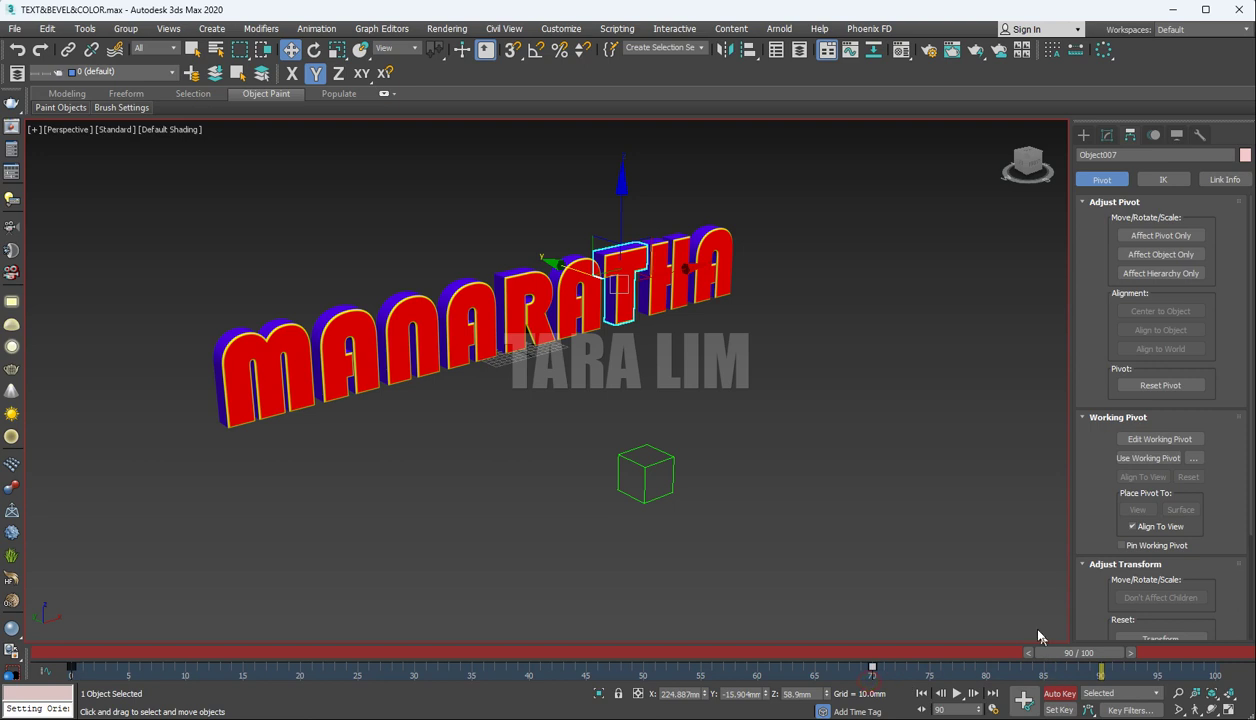
click(668, 268)
drag(1101, 668, 985, 668)
Play the letter animation from frame 0 to check the staggered arrival, stop it, and scrub to frame 90.
drag(1084, 652, 8, 645)
key(w)
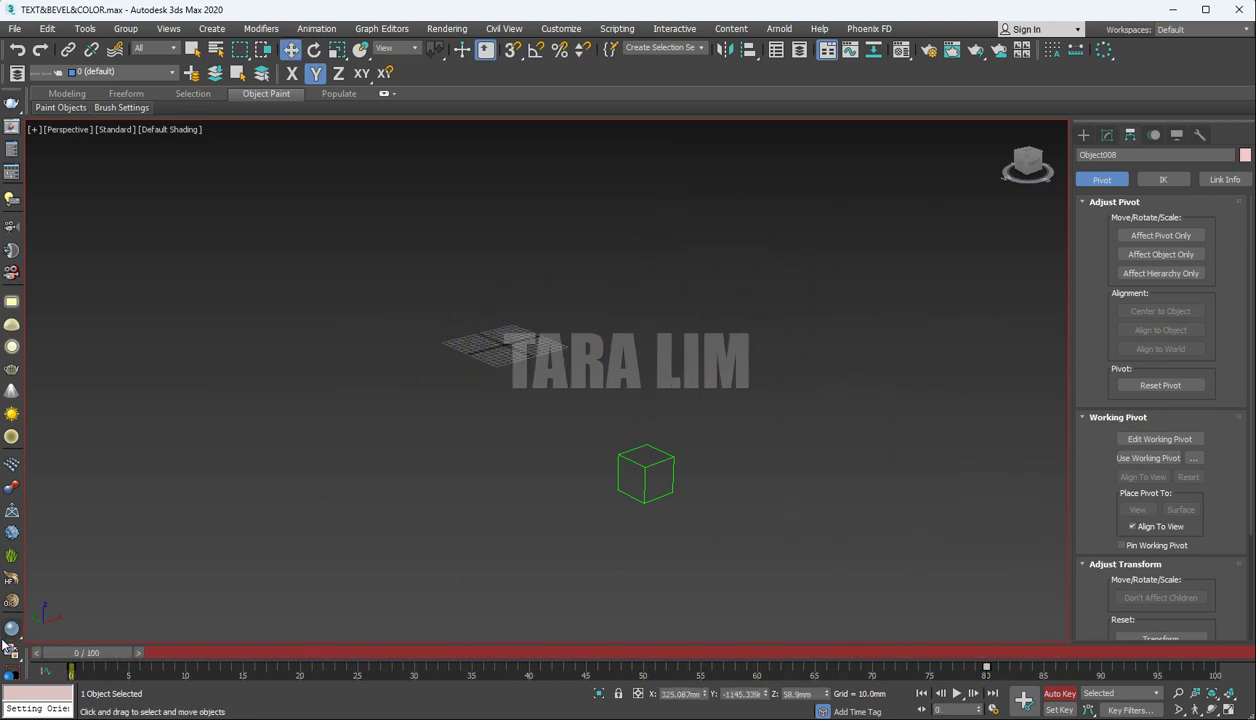
click(956, 693)
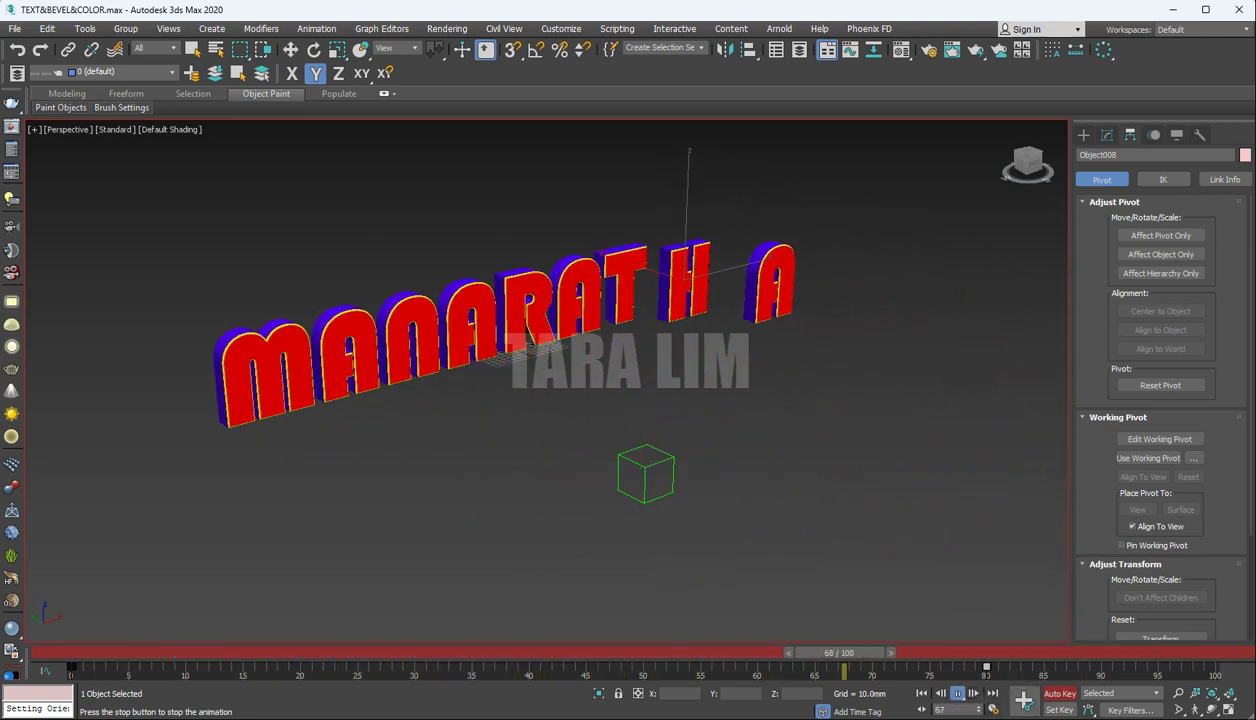
click(958, 694)
drag(918, 652, 1108, 655)
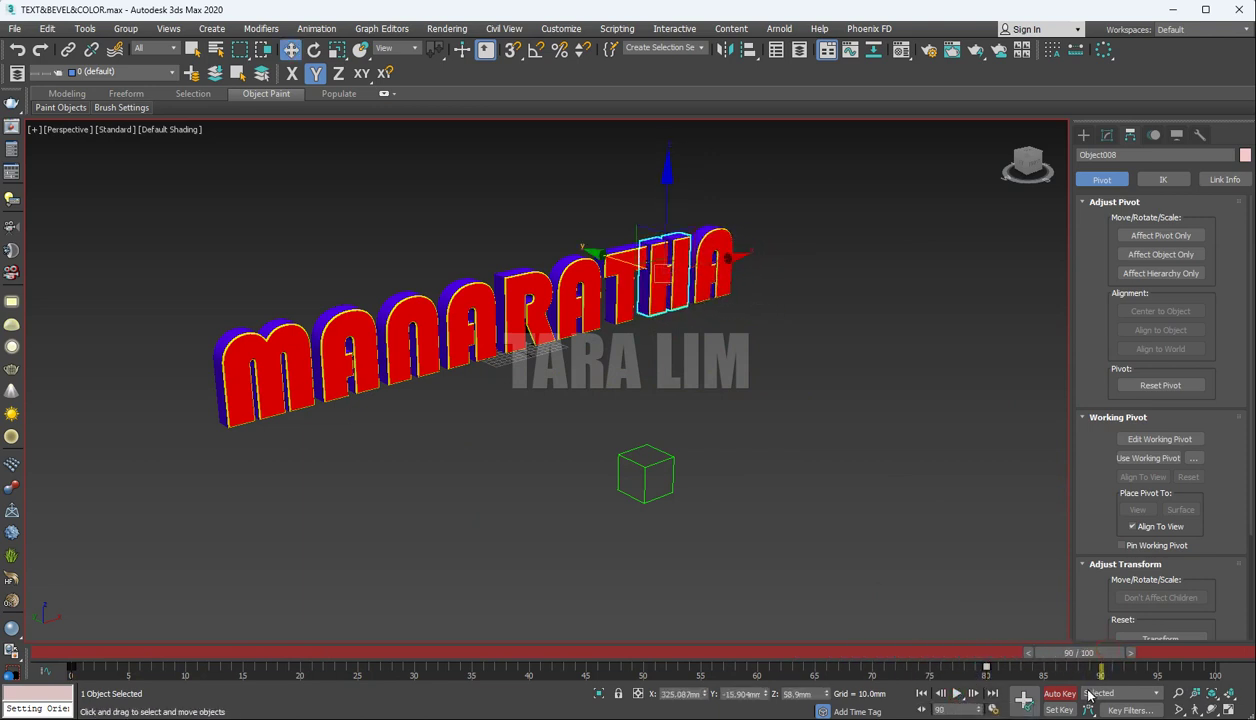
Set rotation keys for the green dummy at frames 90 and 0, keeping its original orientation at both.
click(648, 469)
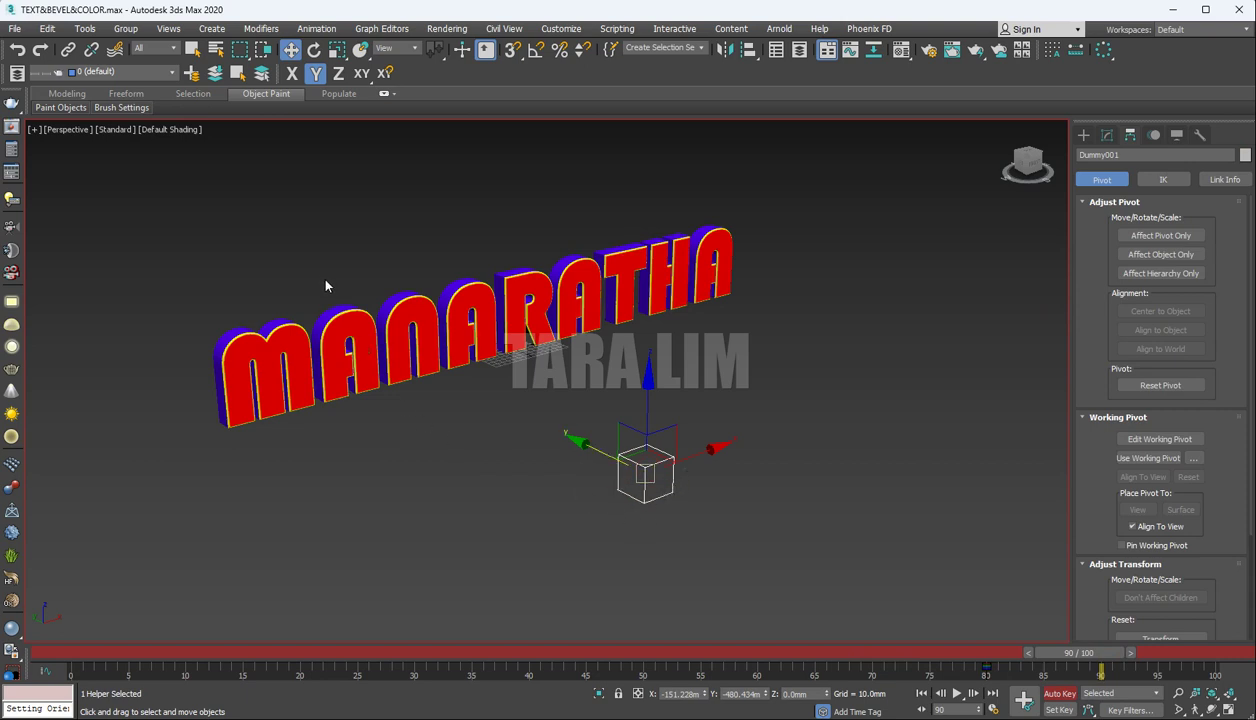
click(313, 52)
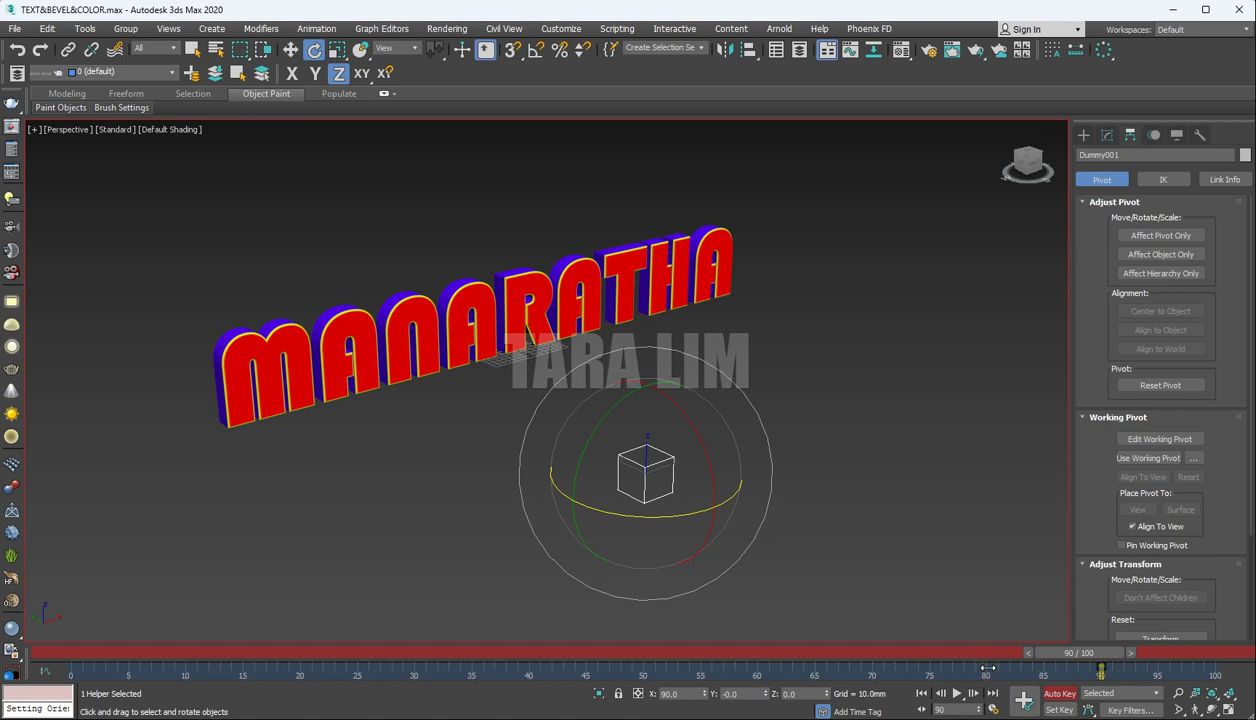
drag(1090, 655, 78, 663)
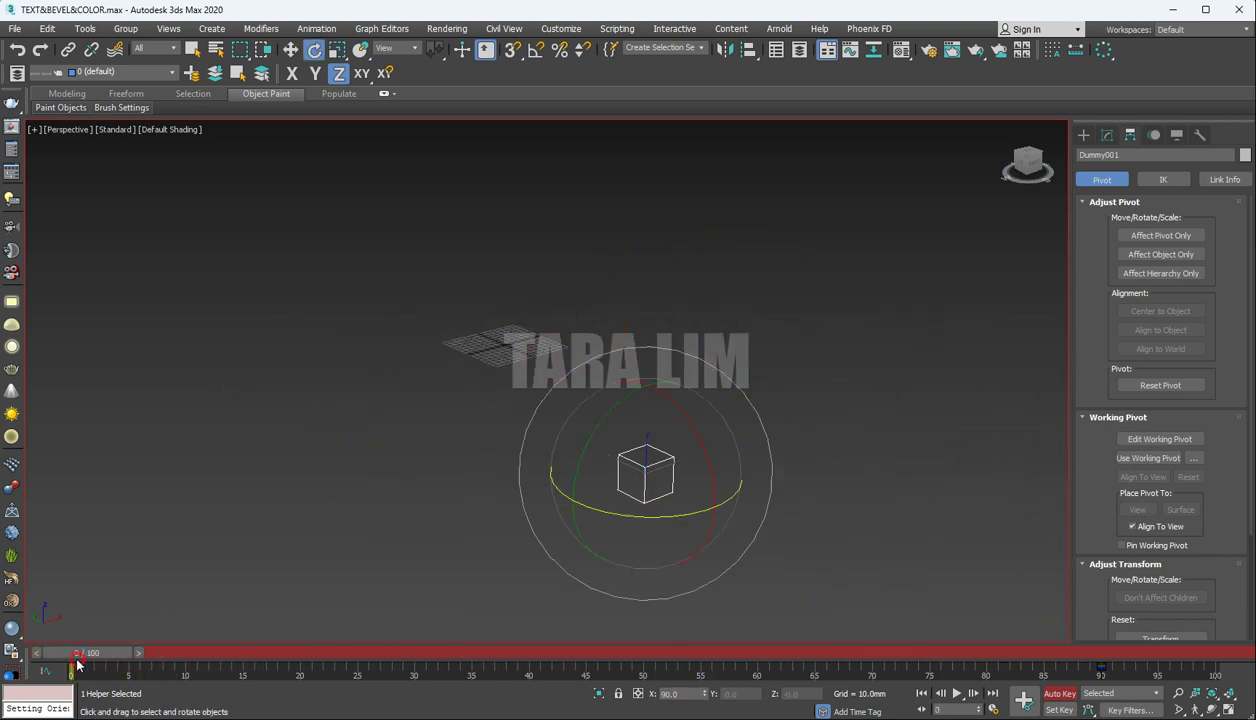
click(1023, 701)
Rotate the dummy about the Z axis at frame 50 and play the animation to check the letters' turn.
click(648, 660)
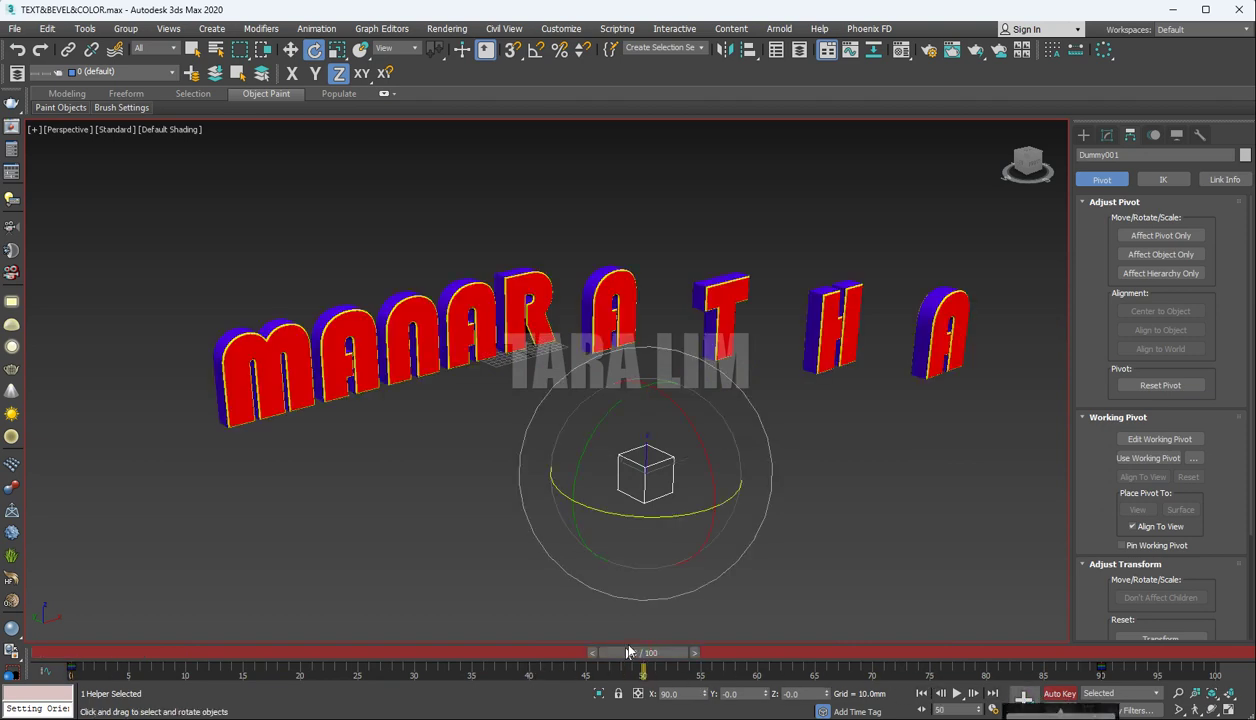
drag(618, 514, 706, 529)
click(957, 694)
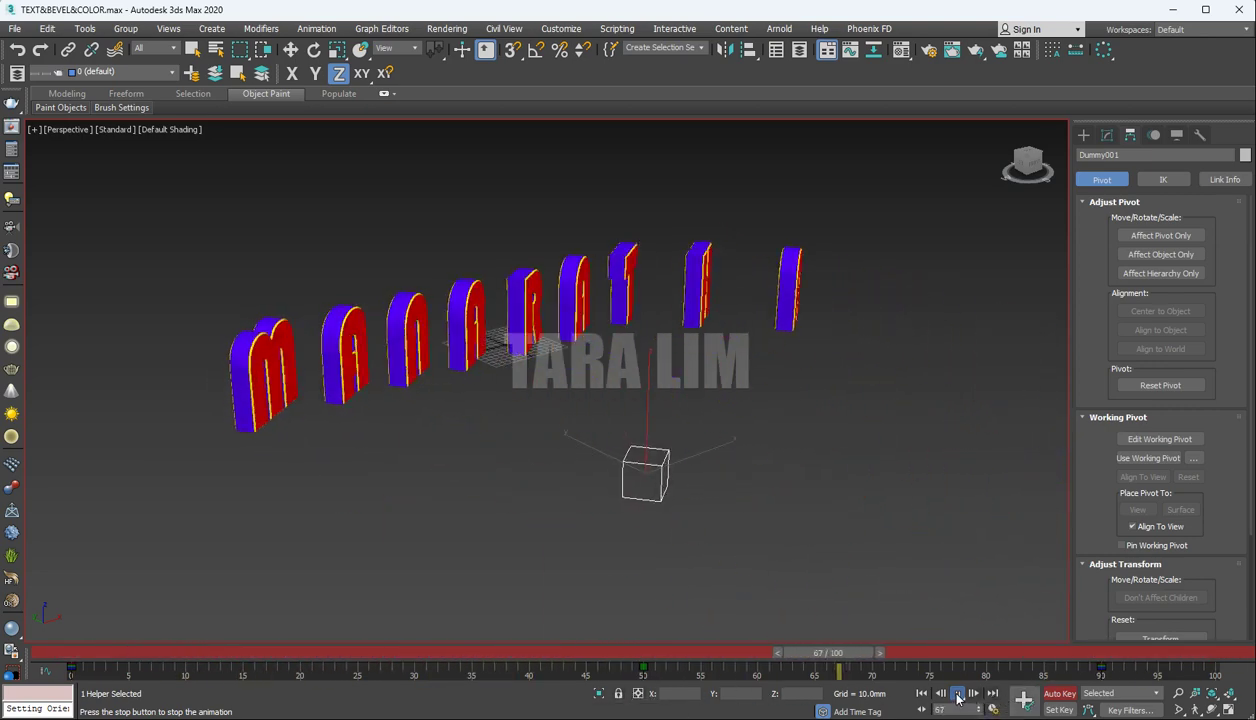
key(slash)
Rotate the dummy about -70 degrees around the Y axis at frame 50, replay the animation, and turn off Auto Key.
key(e)
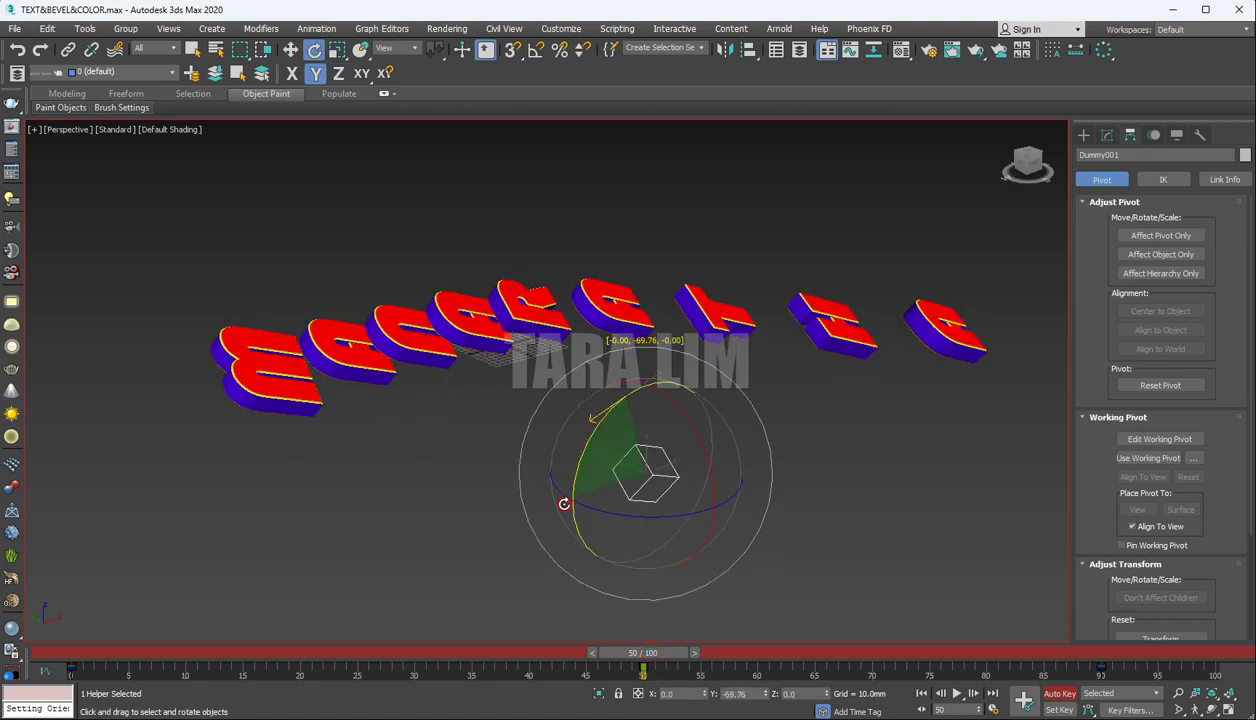
click(958, 694)
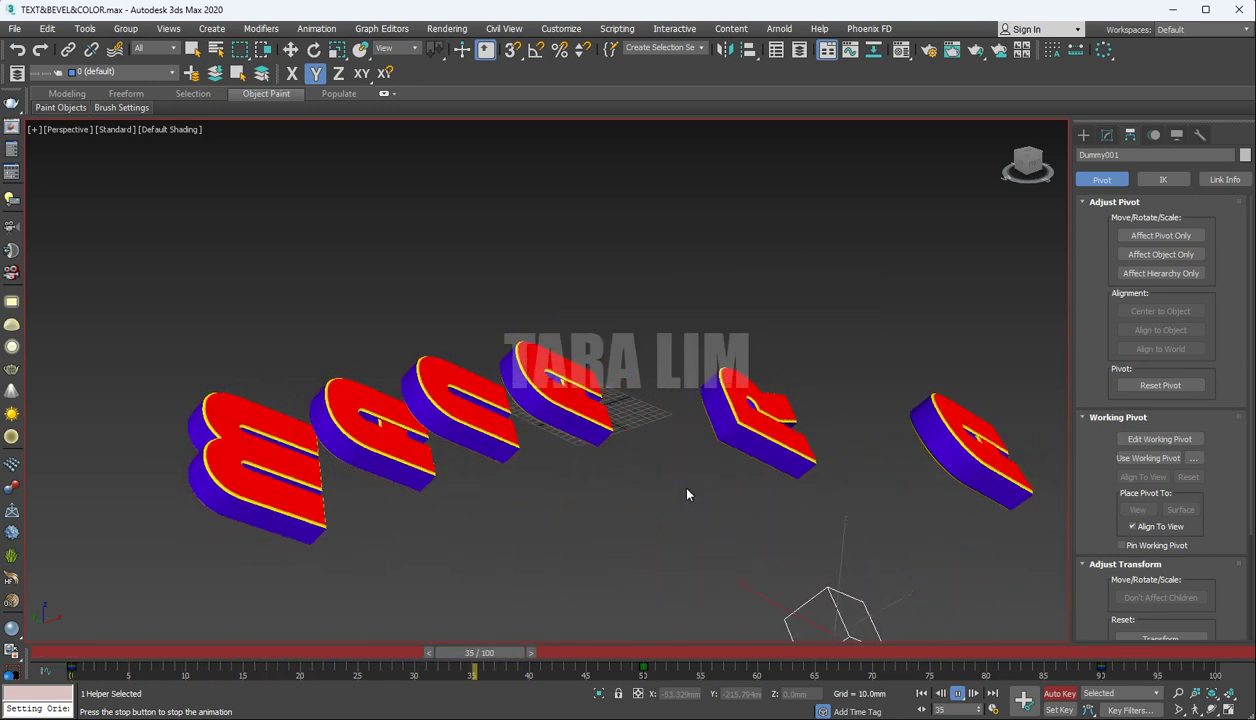
click(1060, 694)
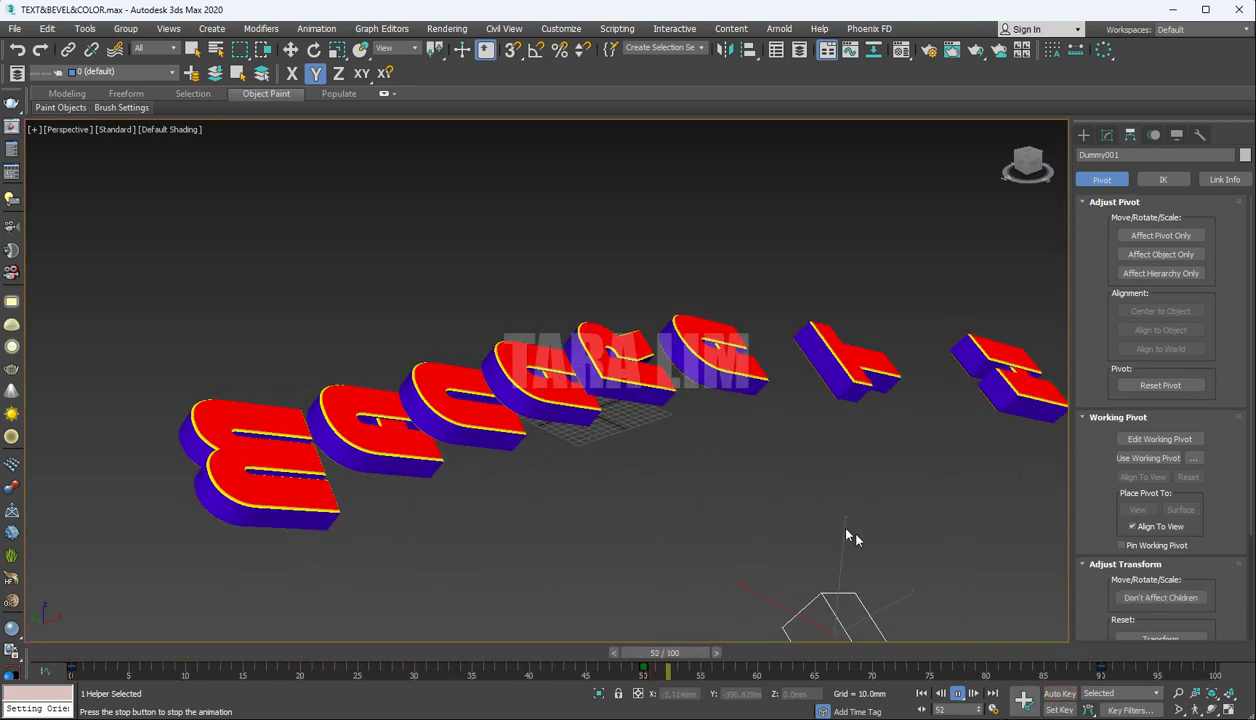